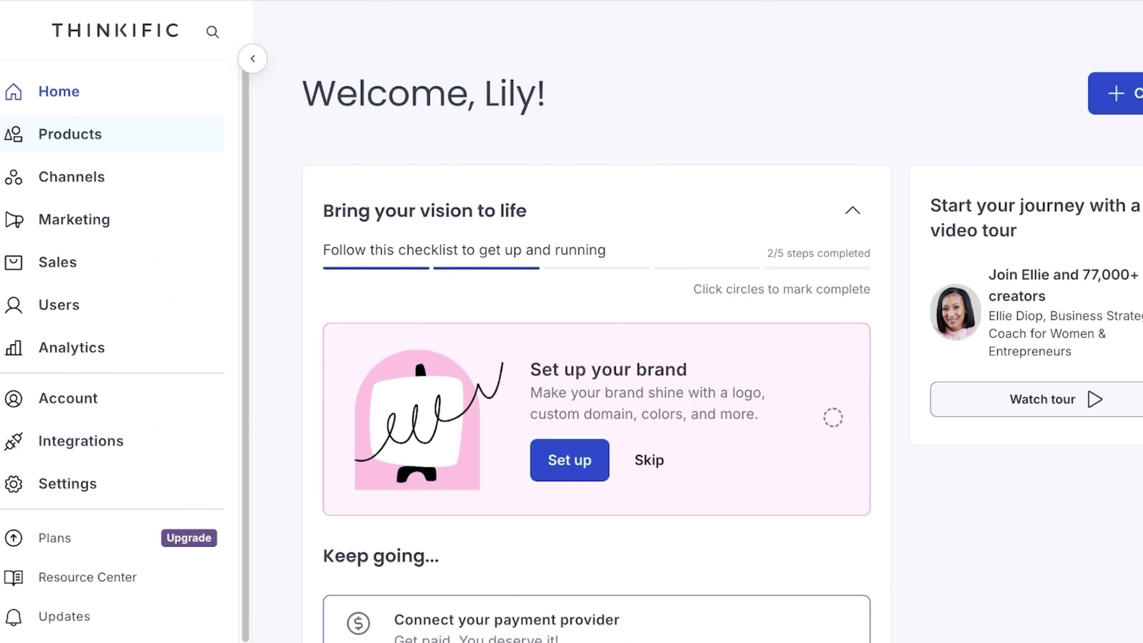
Open the course instructors area and look over the form for creating a new instructor
{"action": "left_click", "coordinate": [69, 134]}
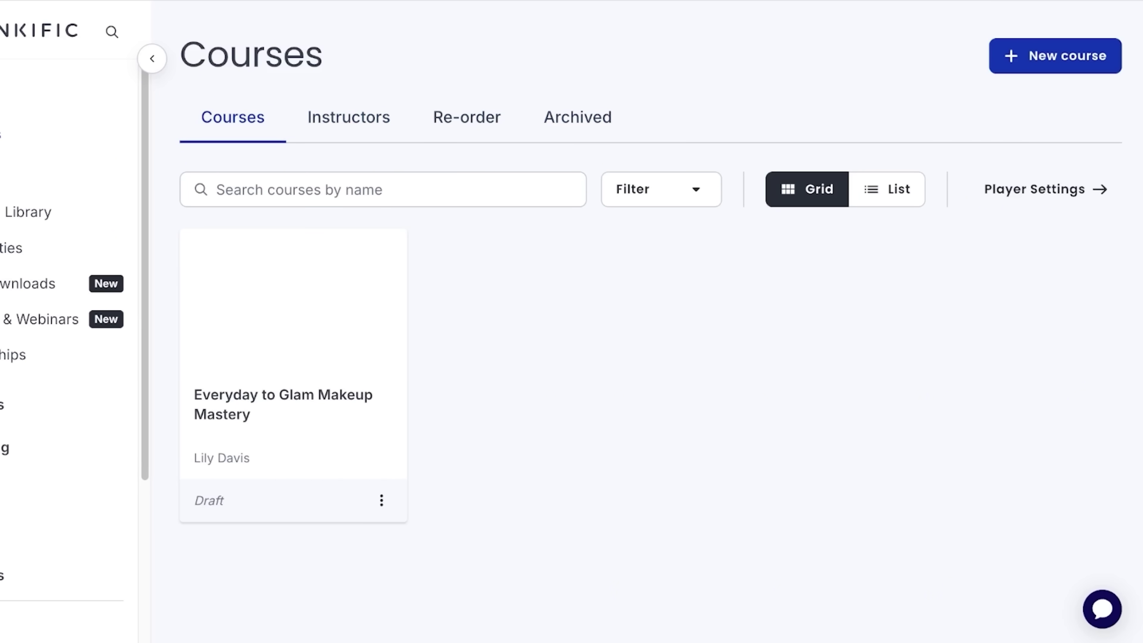
{"action": "left_click", "coordinate": [349, 117]}
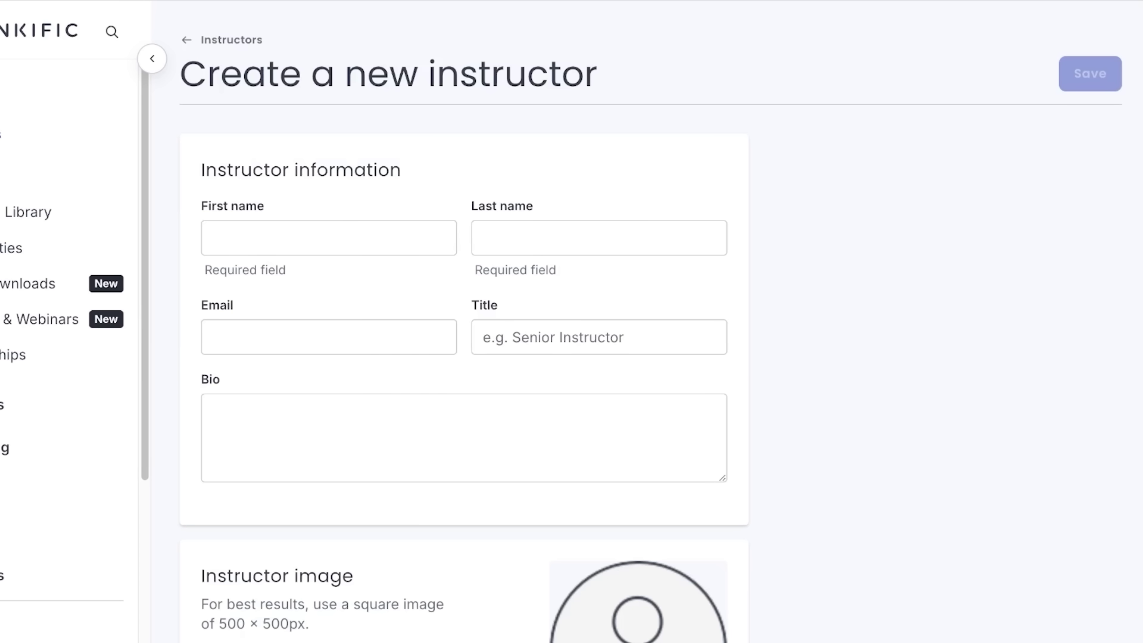
{"action": "scroll", "coordinate": [464, 405], "scroll_direction": "down", "scroll_amount": 3}
{"action": "scroll", "coordinate": [464, 405], "scroll_direction": "up", "scroll_amount": 3}
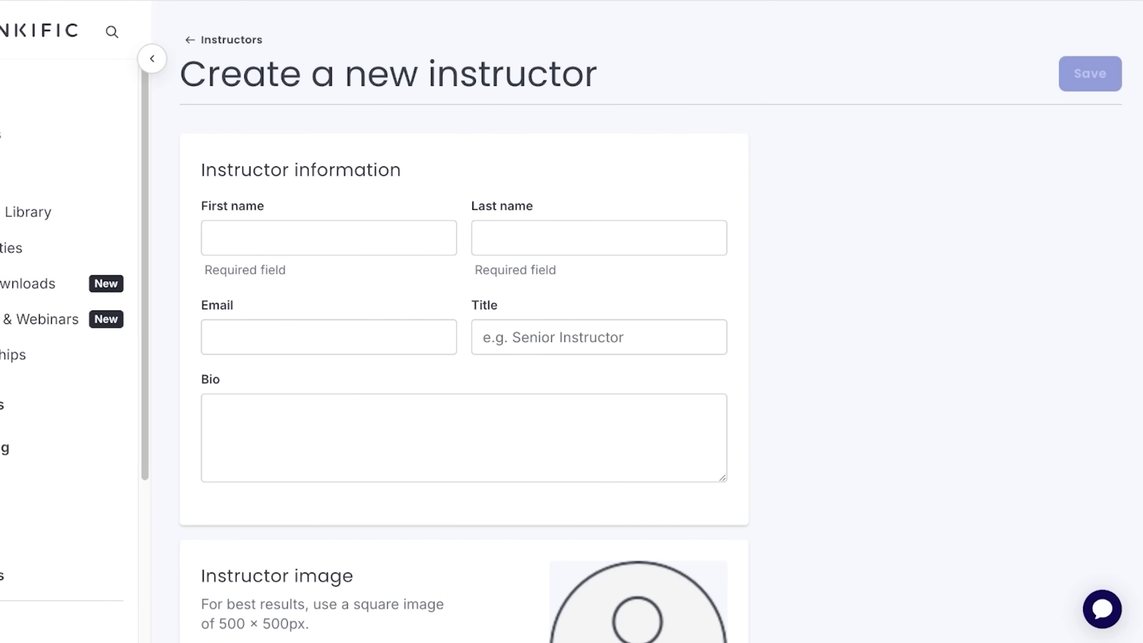
{"action": "key", "text": "alt+Left"}
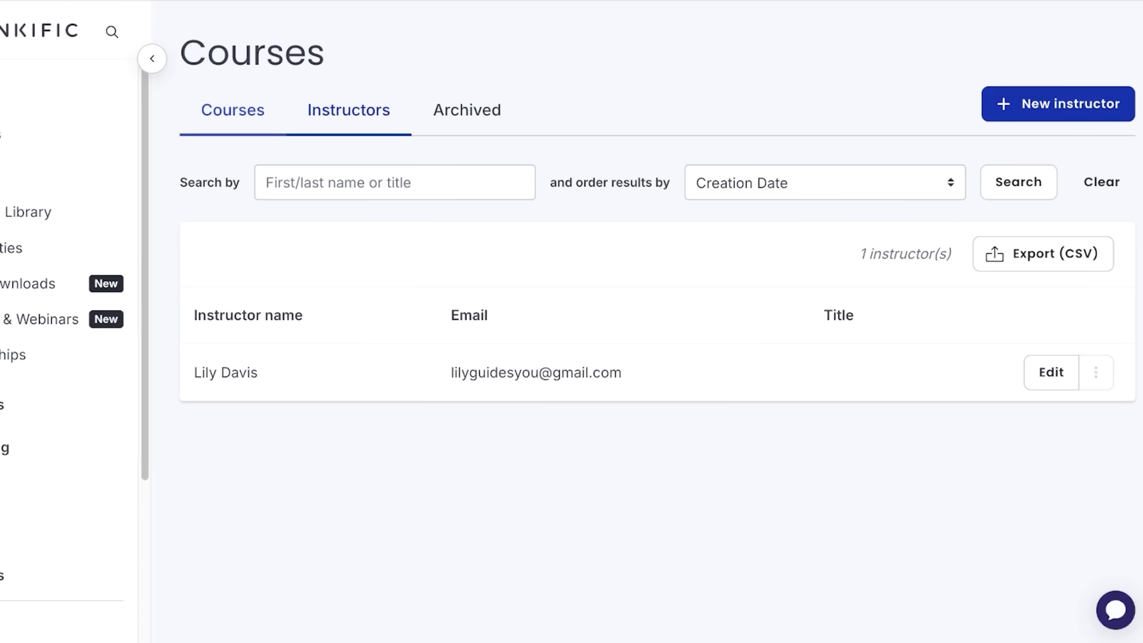
{"action": "key", "text": "alt+Right"}
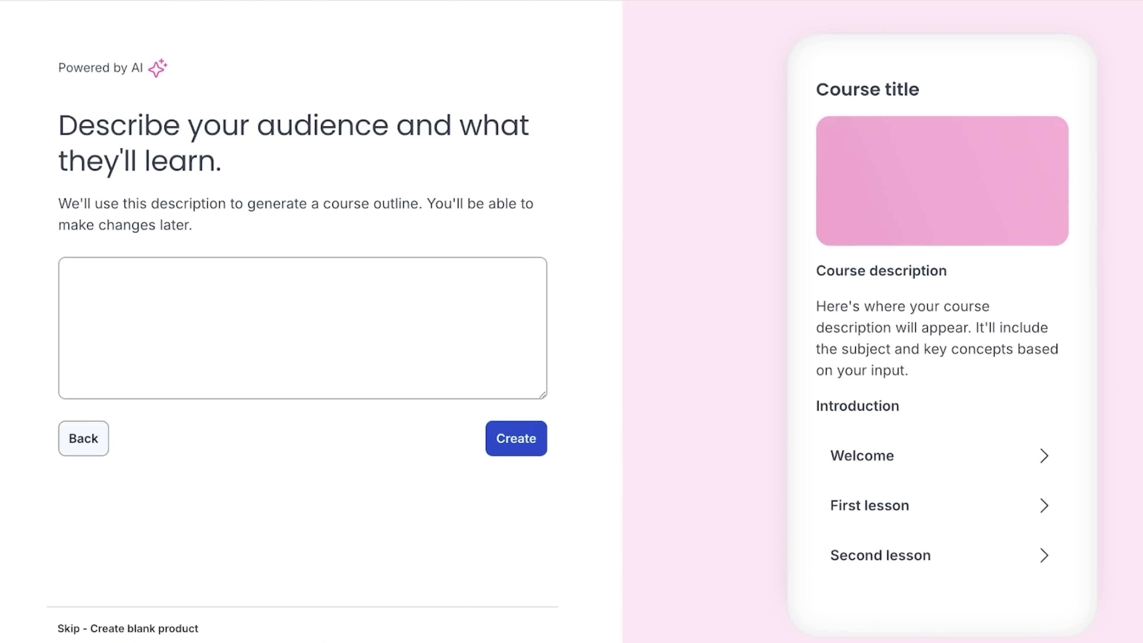
Generate an AI course outline from an "Introduction to Digital Marketing" description covering fundamentals including SEO, social media marketing, content marketing and analytics
{"action": "left_click", "coordinate": [70, 278]}
{"action": "type", "text": "Introduction to "}
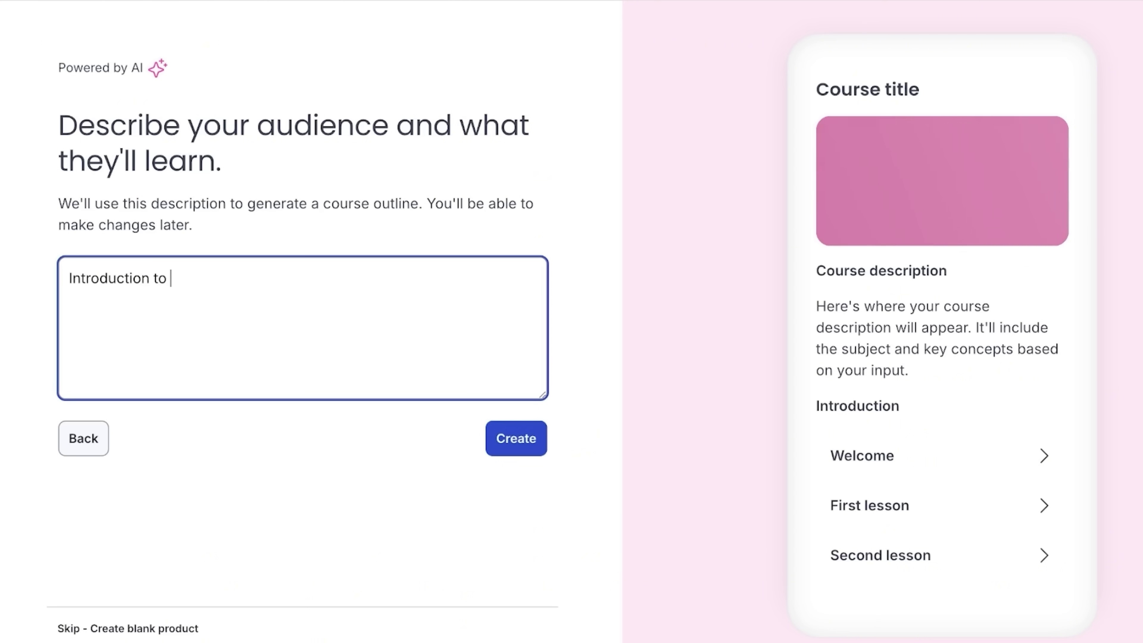
{"action": "type", "text": "Digital Marketing."}
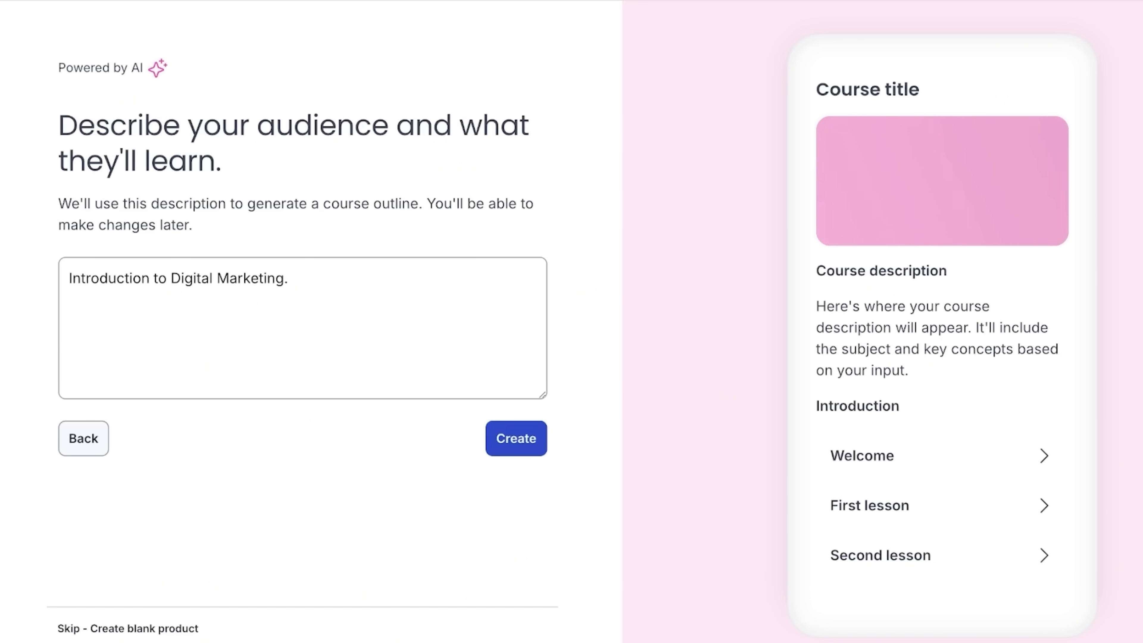
{"action": "left_click", "coordinate": [293, 278]}
{"action": "type", "text": "A comprehensive course covering the fundamentals of digital marketing, including SEO, social media marketing, content marketing, and analytics."}
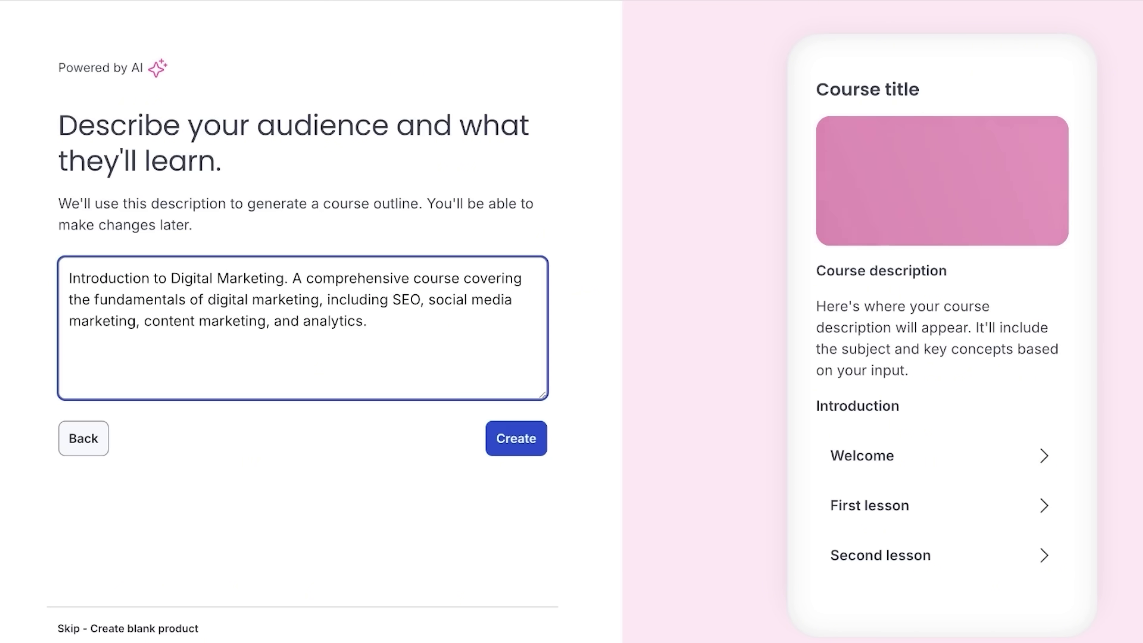
{"action": "left_click", "coordinate": [515, 438]}
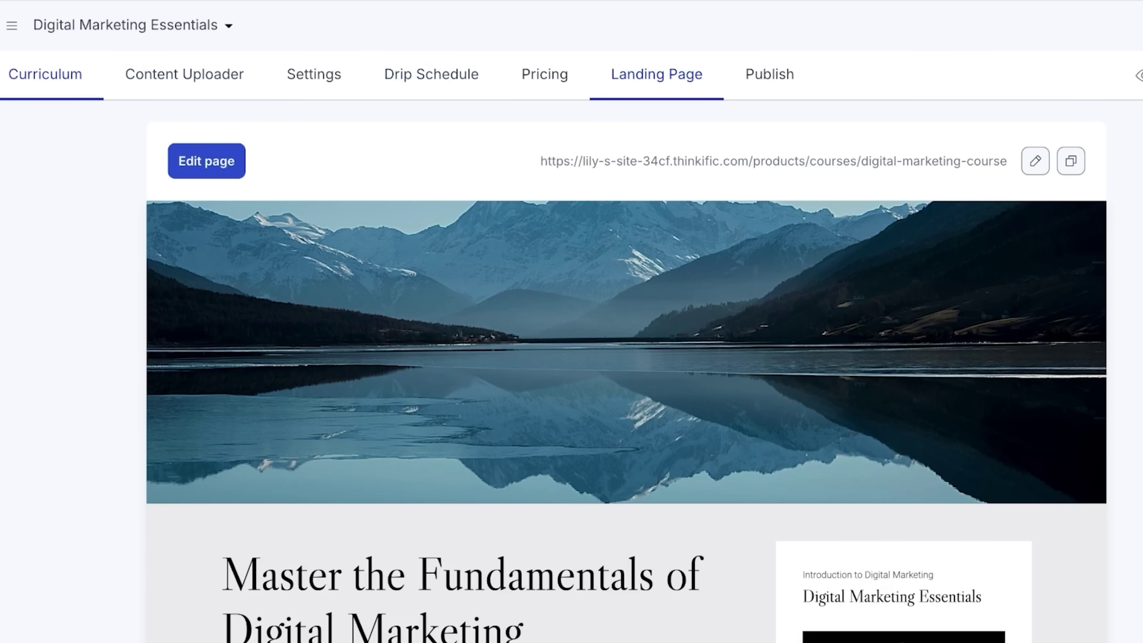
Show the course curriculum with its chapters collapsed and only Introduction to Digital Marketing expanded
{"action": "left_click", "coordinate": [18, 73]}
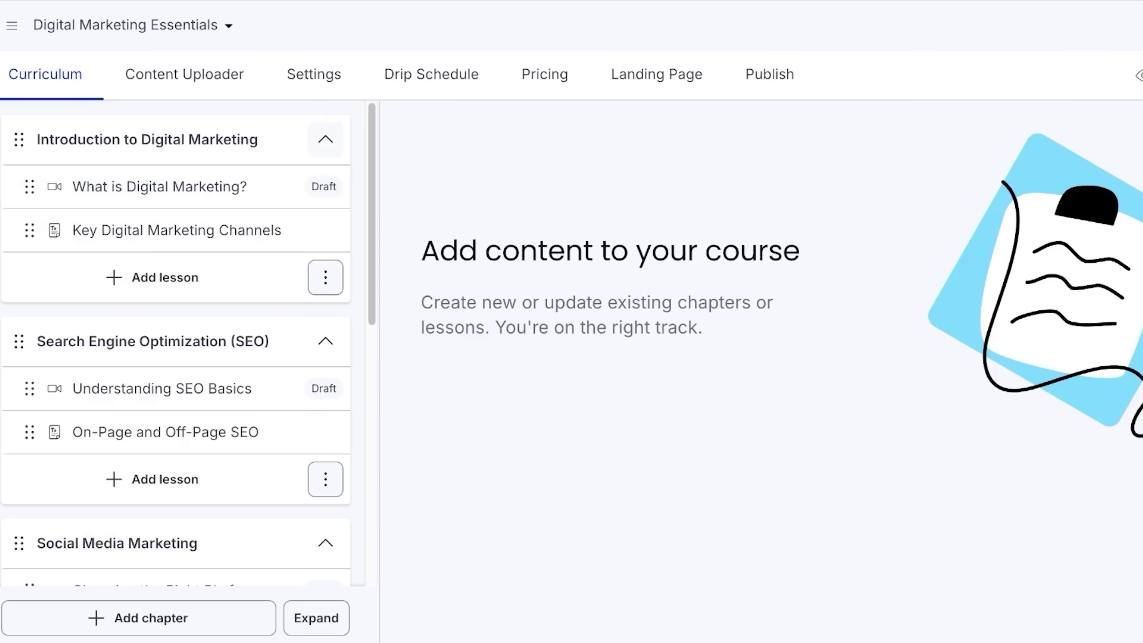
{"action": "left_click", "coordinate": [325, 139]}
{"action": "left_click", "coordinate": [325, 203]}
{"action": "left_click", "coordinate": [325, 267]}
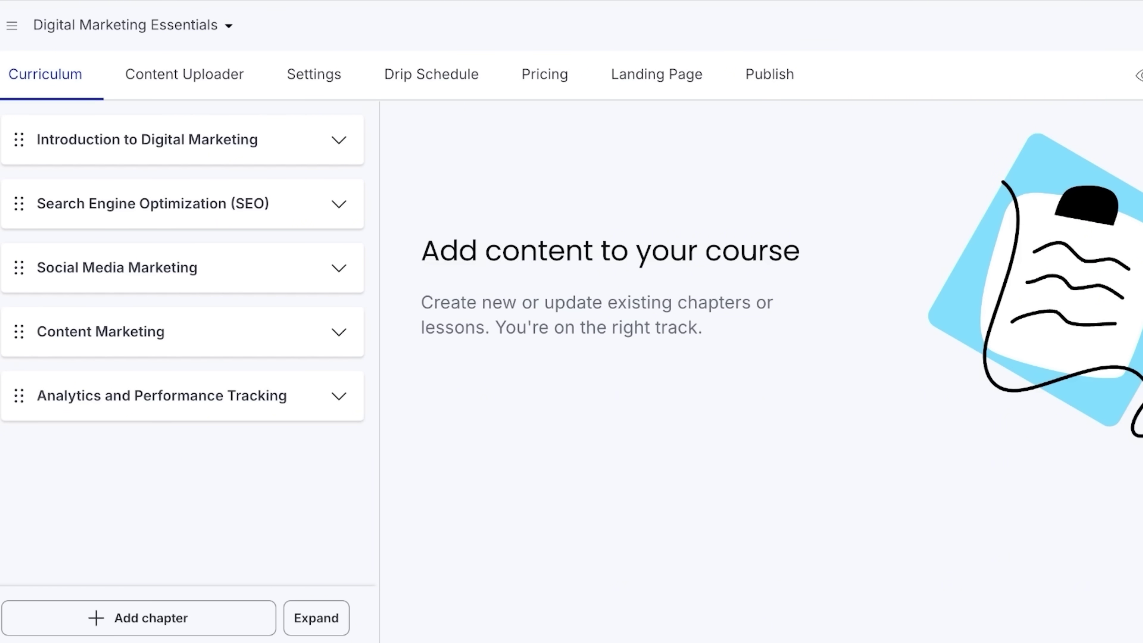
{"action": "left_click", "coordinate": [338, 139]}
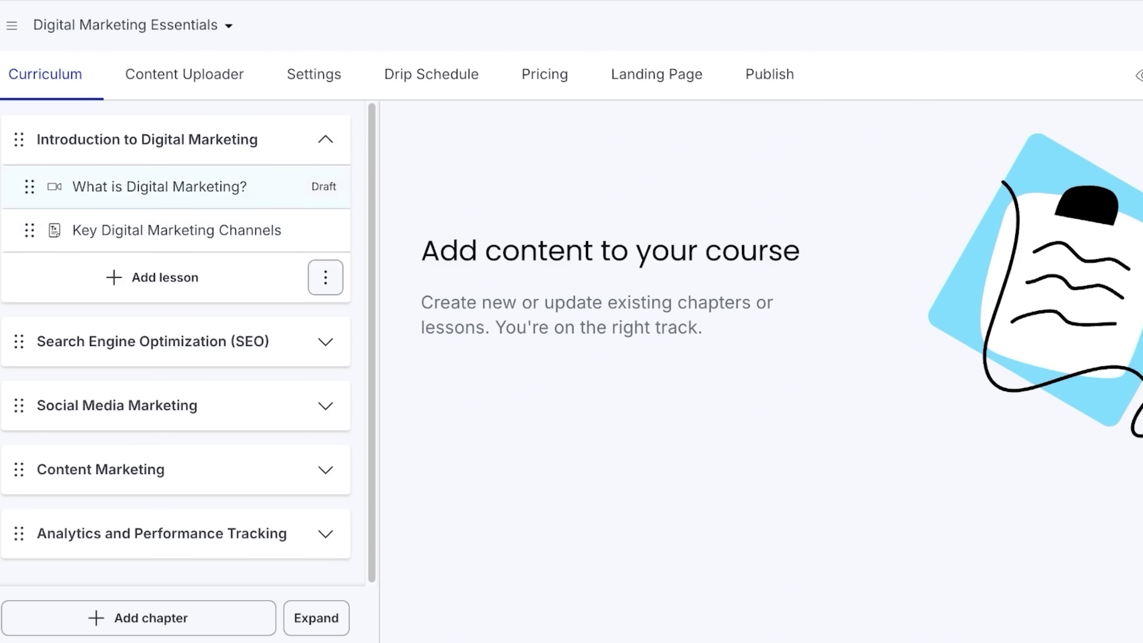
{"action": "left_click", "coordinate": [326, 341]}
{"action": "left_click", "coordinate": [325, 342]}
Review the content and settings of the Key Digital Marketing Channels lesson, and view the lesson types available for its chapter
{"action": "left_click", "coordinate": [176, 230]}
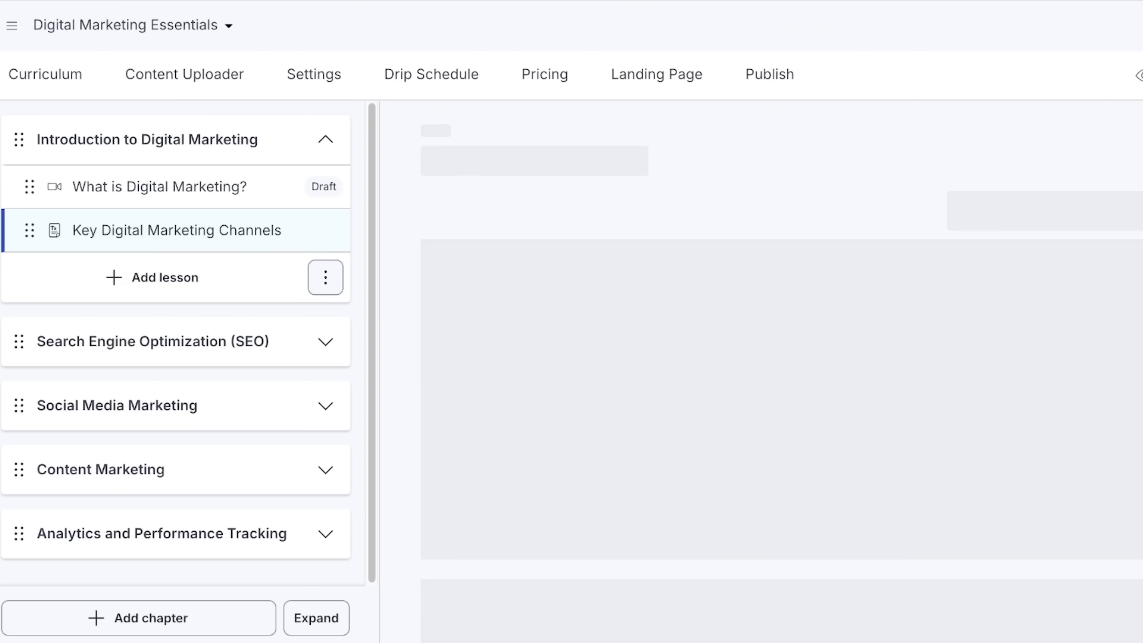
{"action": "scroll", "coordinate": [765, 361], "scroll_direction": "down", "scroll_amount": 5}
{"action": "scroll", "coordinate": [765, 360], "scroll_direction": "down", "scroll_amount": 2}
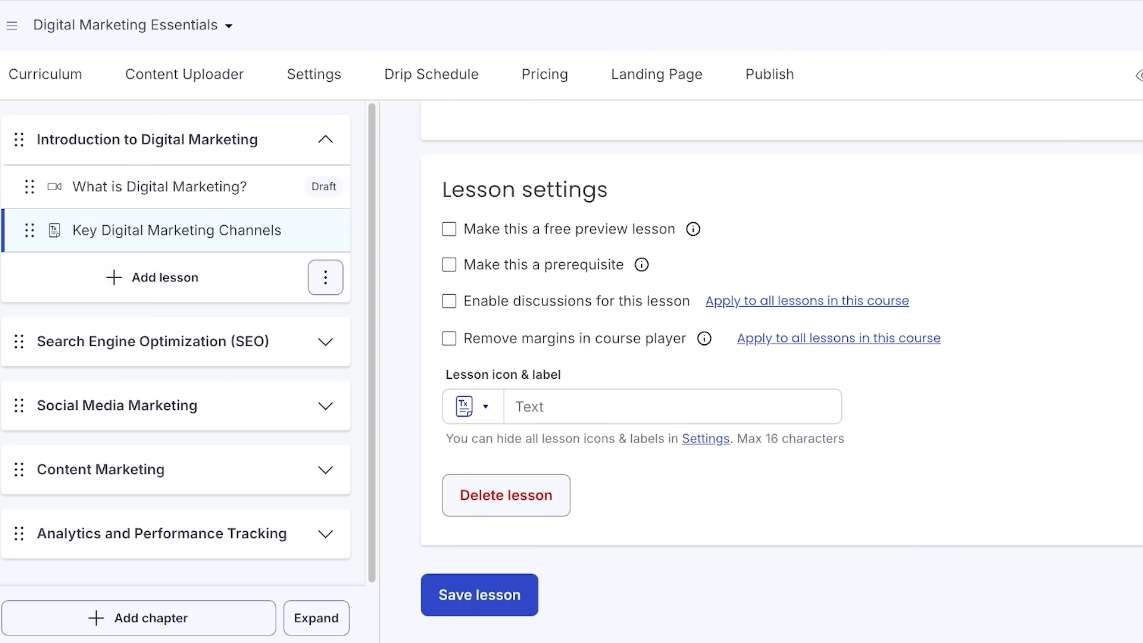
{"action": "scroll", "coordinate": [765, 360], "scroll_direction": "up", "scroll_amount": 10}
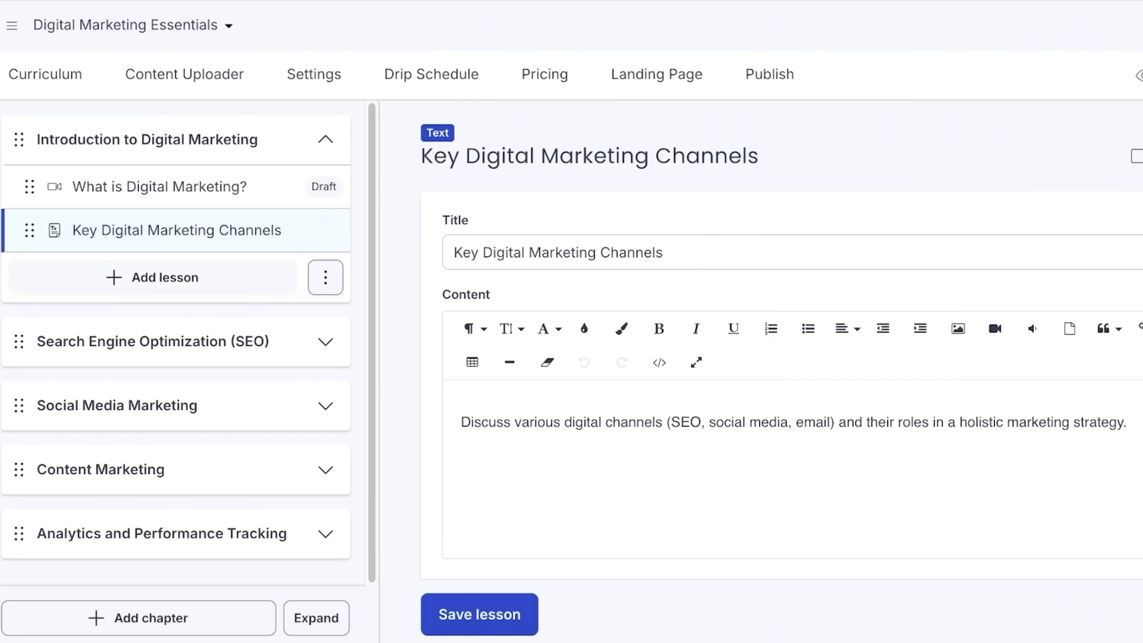
{"action": "left_click", "coordinate": [152, 277]}
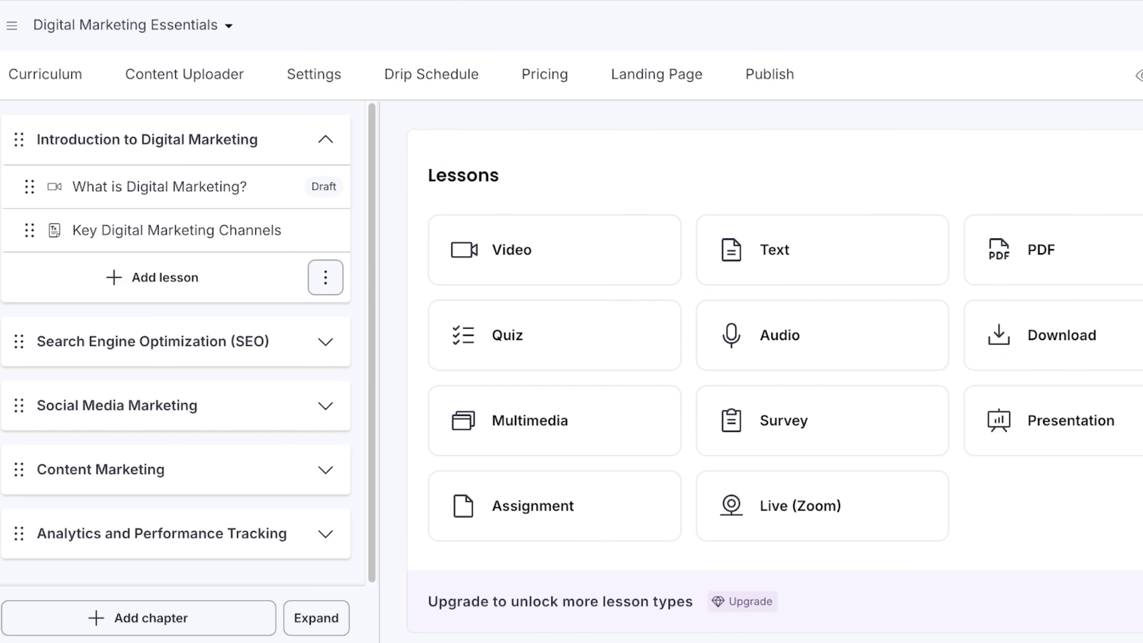
Delete the "What is Digital Marketing?" video lesson from the Introduction to Digital Marketing chapter
{"action": "left_click", "coordinate": [160, 186]}
{"action": "scroll", "coordinate": [765, 360], "scroll_direction": "down", "scroll_amount": 10}
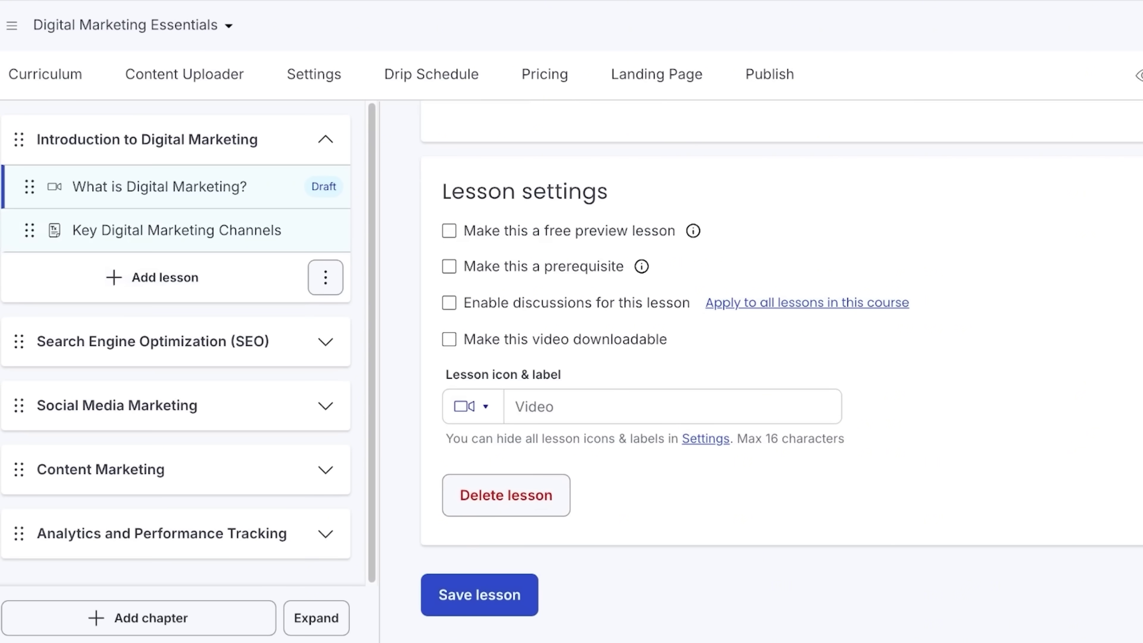
{"action": "left_click", "coordinate": [506, 495]}
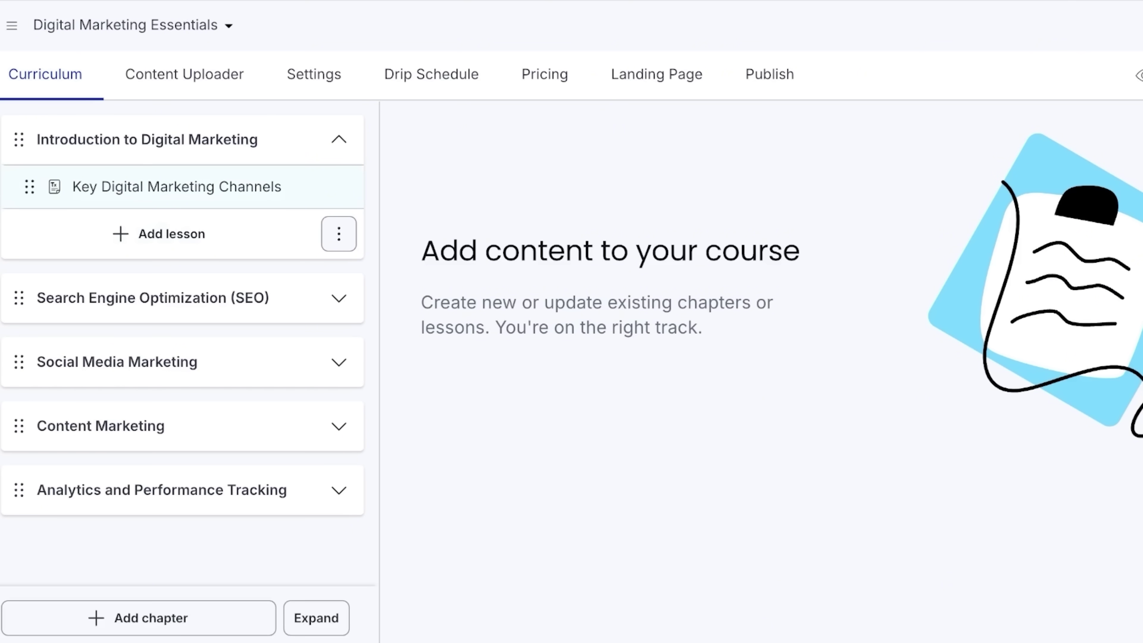
Start a new quiz lesson in the Introduction to Digital Marketing chapter and title it "Chapter 1 Quiz"
{"action": "left_click", "coordinate": [160, 234]}
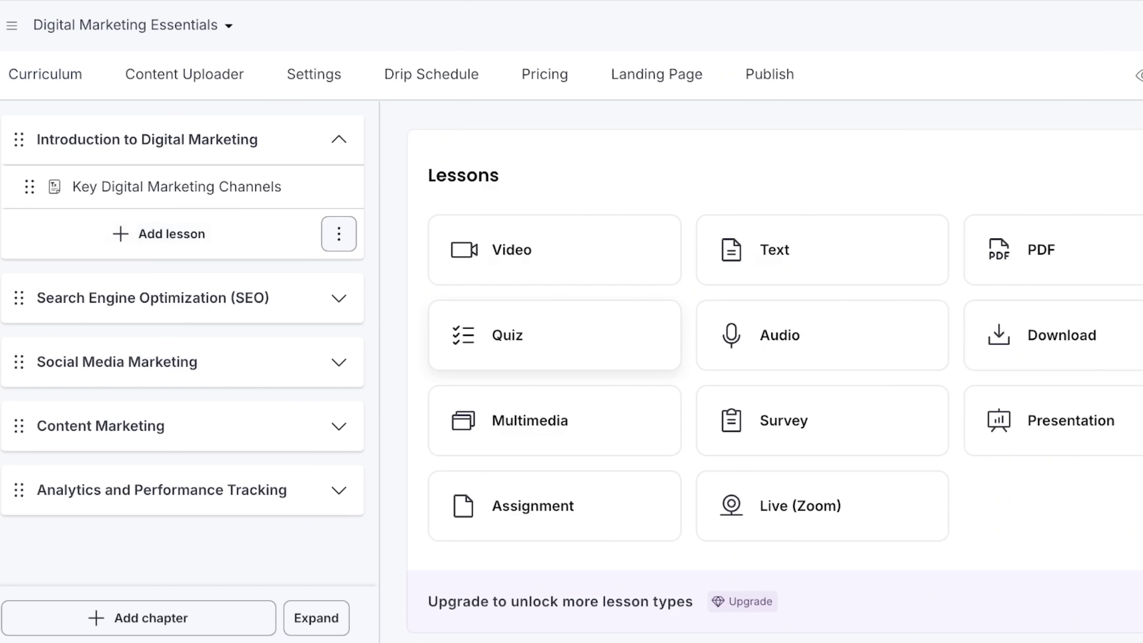
{"action": "left_click", "coordinate": [507, 335]}
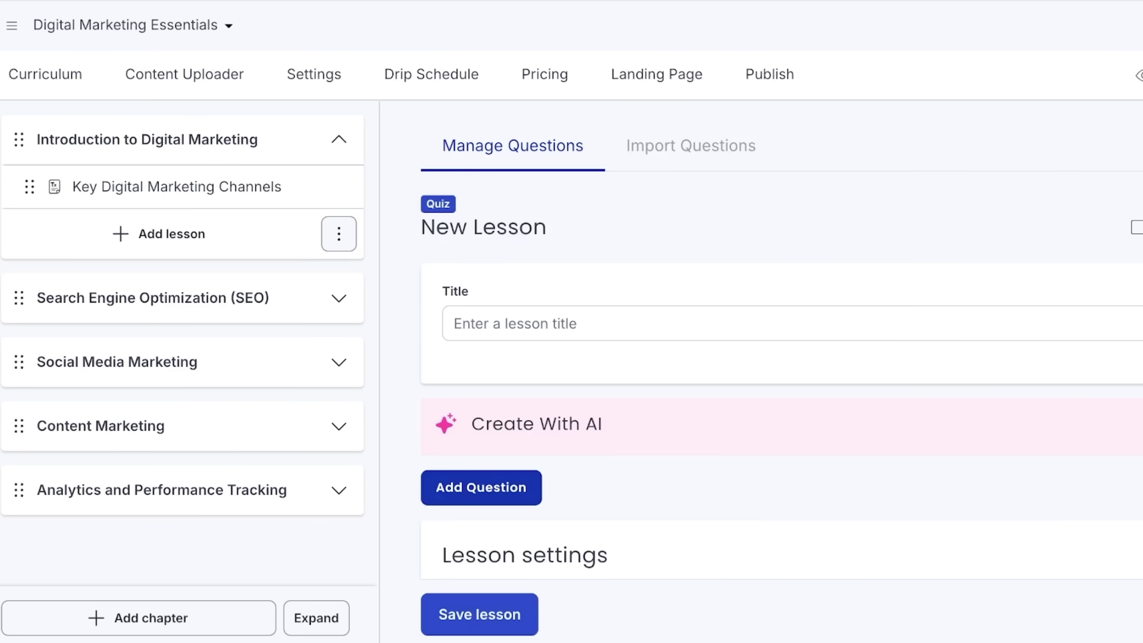
{"action": "left_click", "coordinate": [454, 323]}
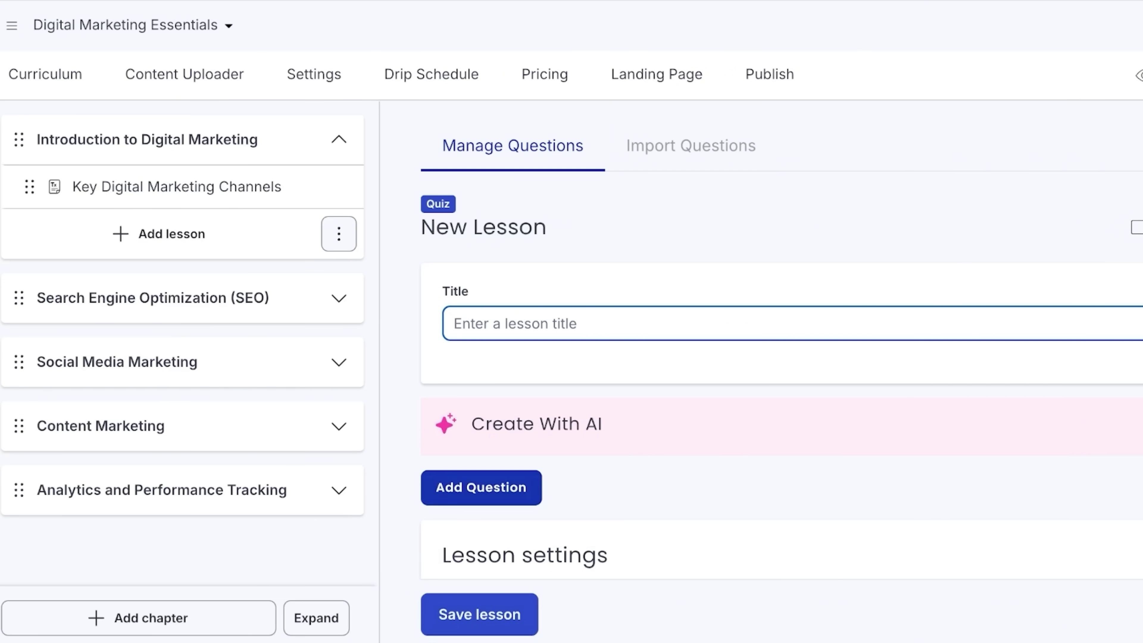
{"action": "type", "text": "A"}
{"action": "key", "text": "BackSpace"}
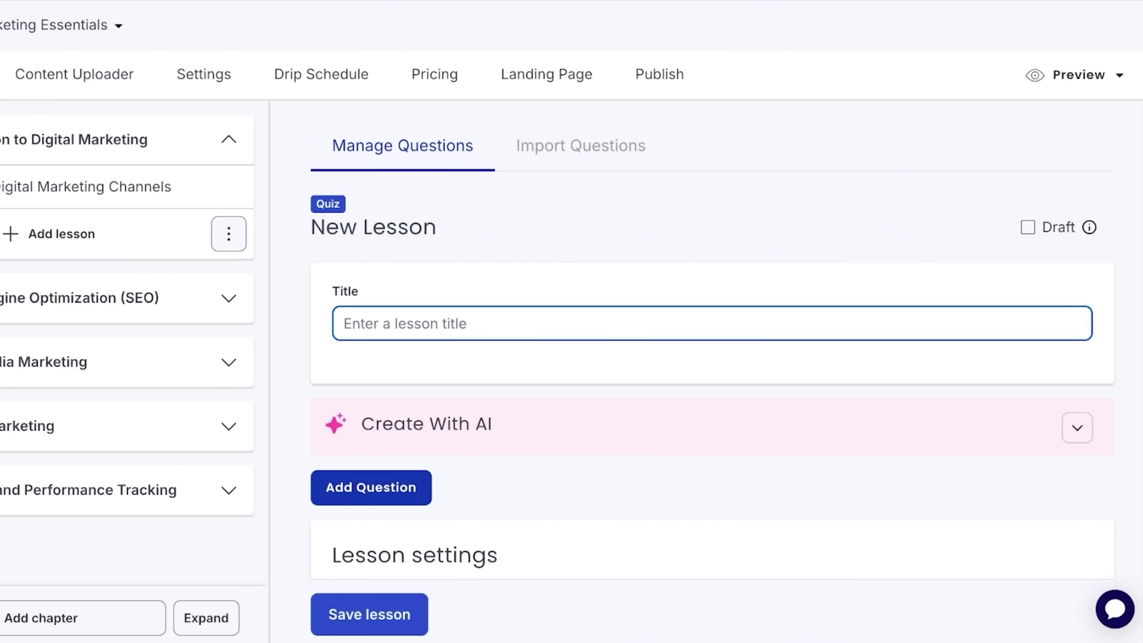
{"action": "type", "text": "A"}
{"action": "key", "text": "BackSpace"}
{"action": "type", "text": "A"}
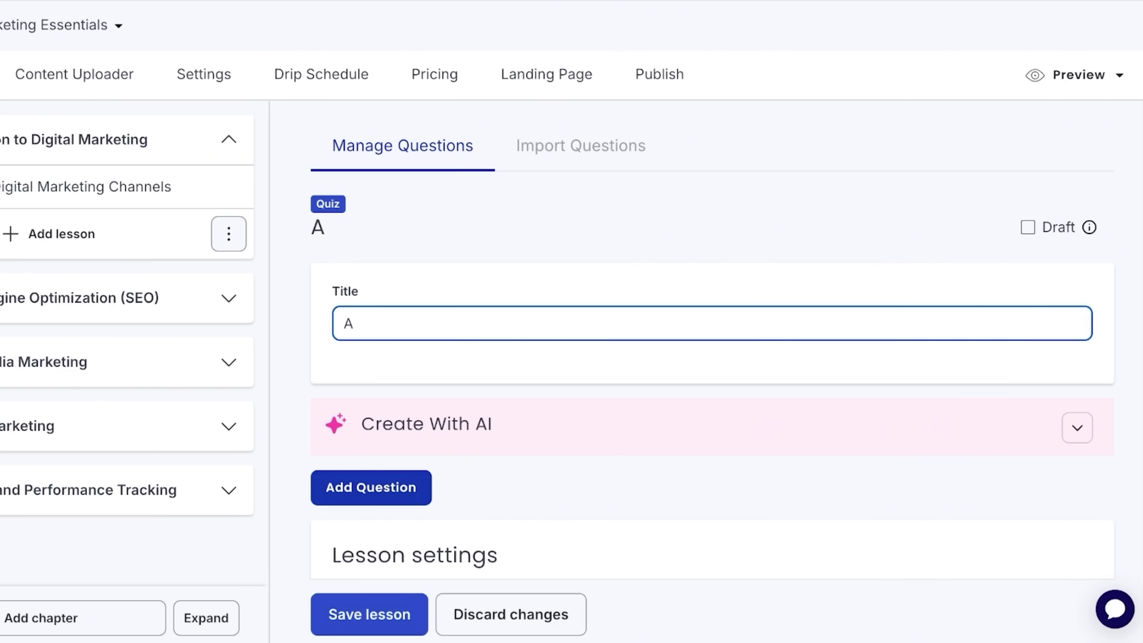
{"action": "key", "text": "BackSpace"}
{"action": "type", "text": "Q"}
{"action": "key", "text": "BackSpace"}
{"action": "type", "text": "Chapter 1 Quix"}
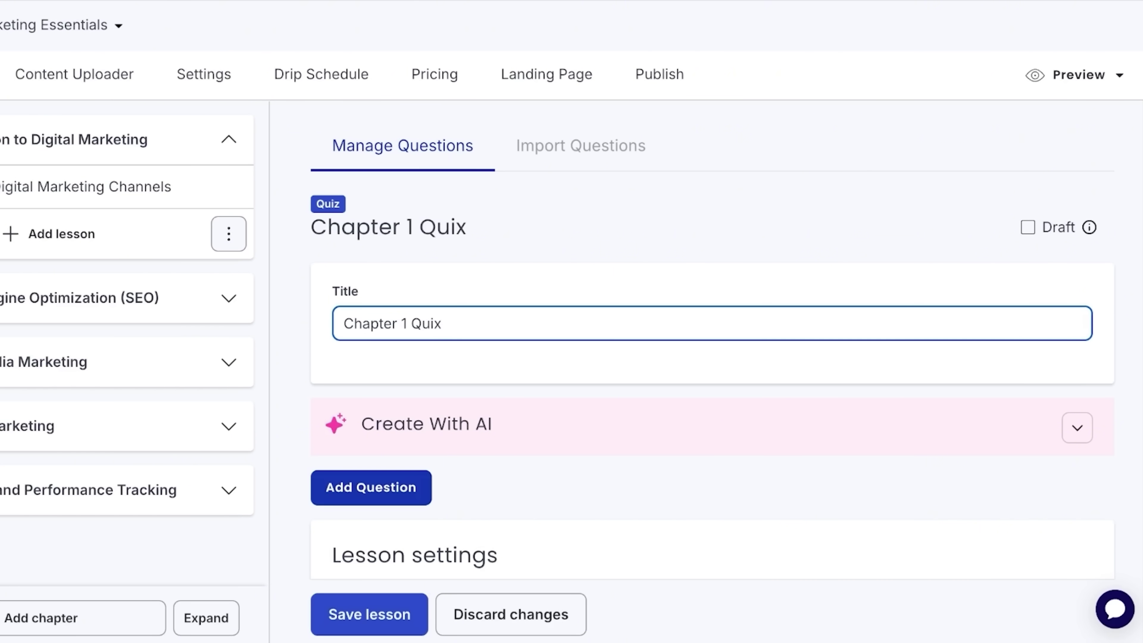
{"action": "key", "text": "BackSpace"}
{"action": "type", "text": "z"}
Examine the quiz's AI question generation options, and discard the unsaved quiz lesson
{"action": "scroll", "coordinate": [712, 342], "scroll_direction": "down", "scroll_amount": 4}
{"action": "scroll", "coordinate": [712, 343], "scroll_direction": "up", "scroll_amount": 4}
{"action": "left_click", "coordinate": [371, 481]}
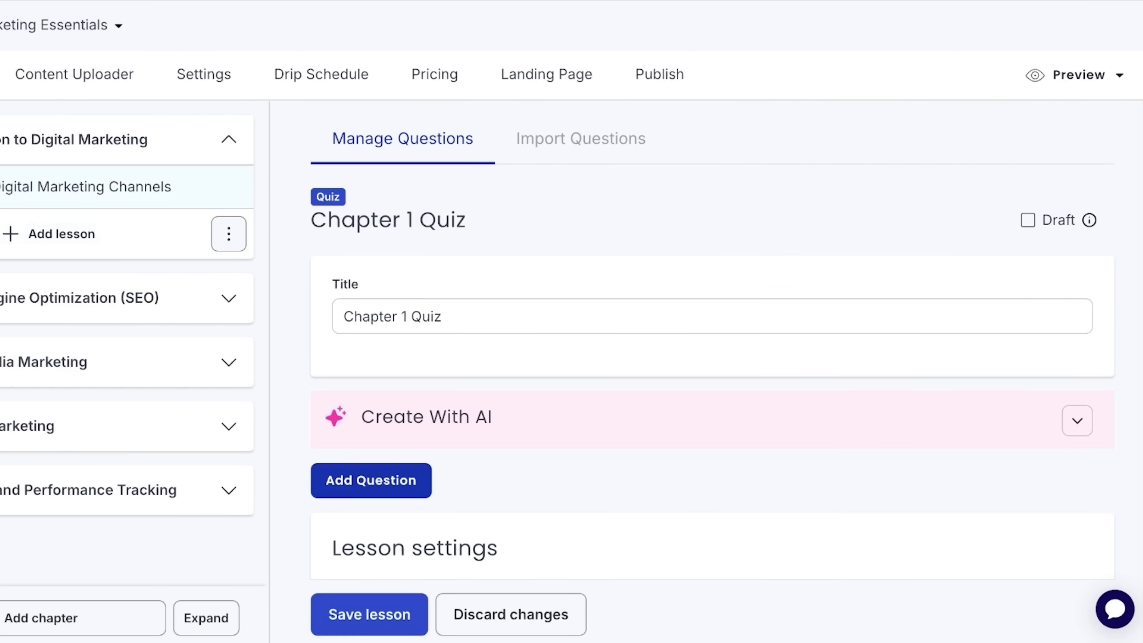
{"action": "left_click", "coordinate": [1077, 420]}
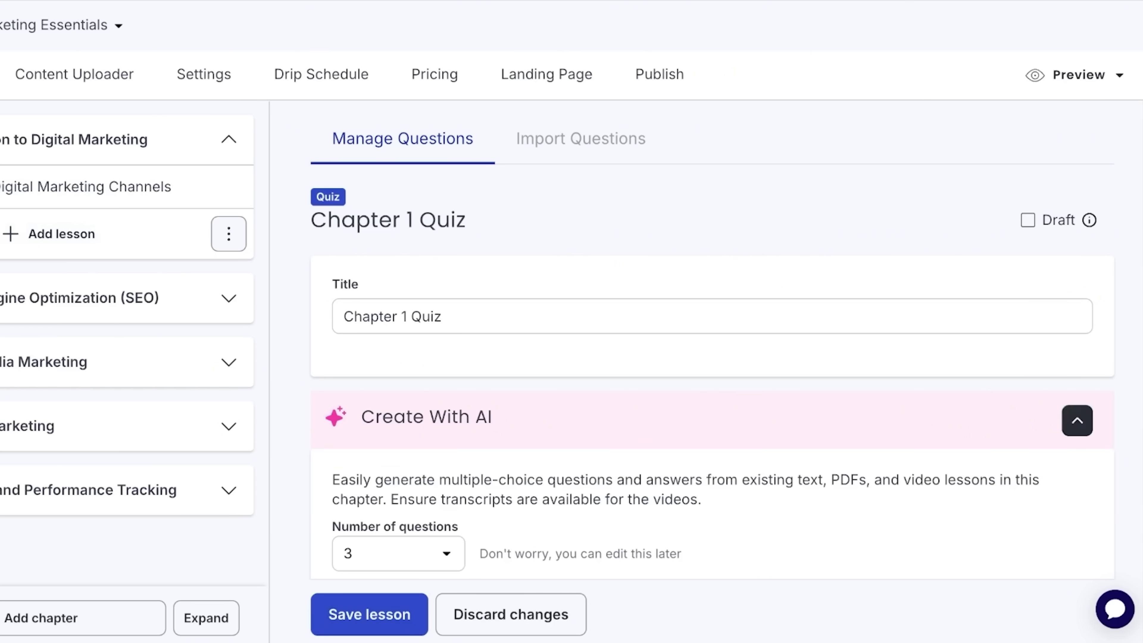
{"action": "left_click", "coordinate": [1077, 420]}
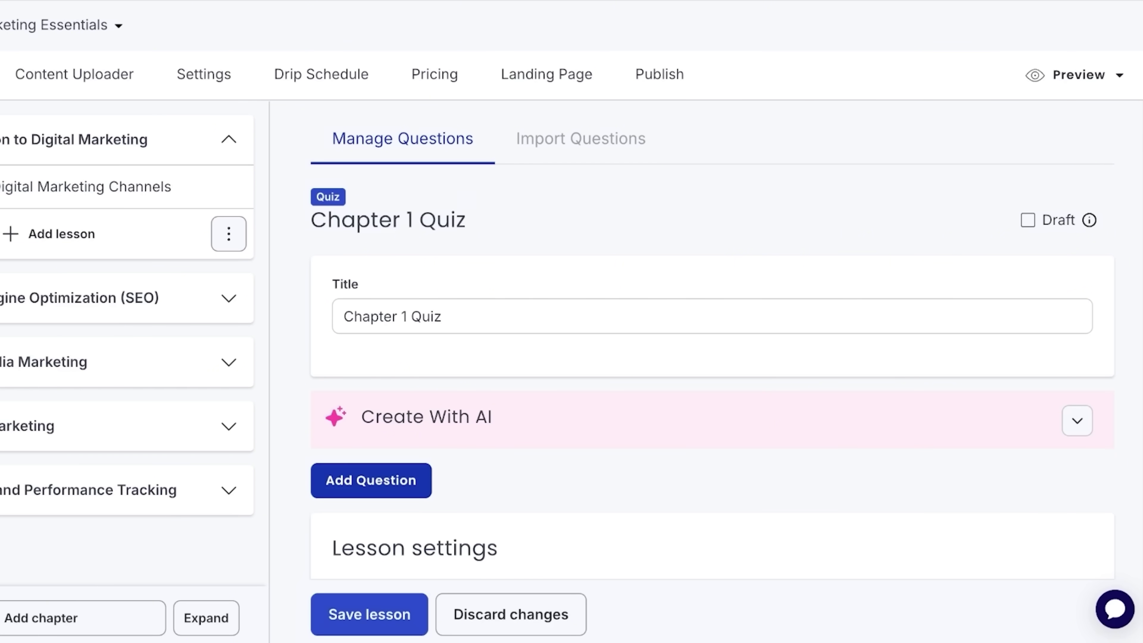
{"action": "scroll", "coordinate": [712, 361], "scroll_direction": "down", "scroll_amount": 1}
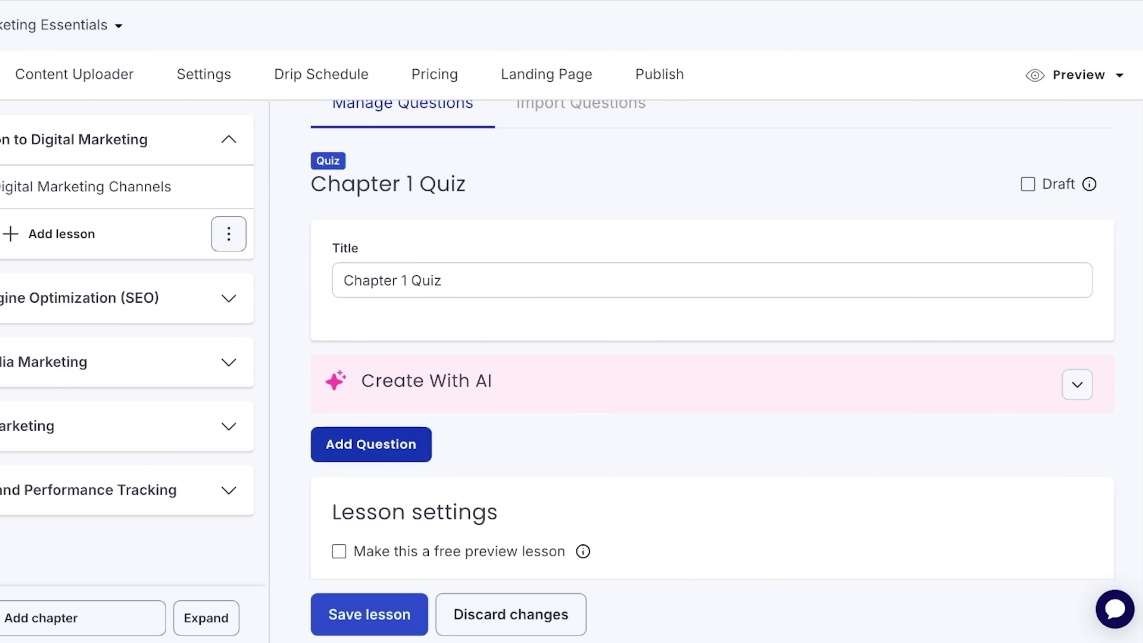
{"action": "left_click", "coordinate": [1077, 385]}
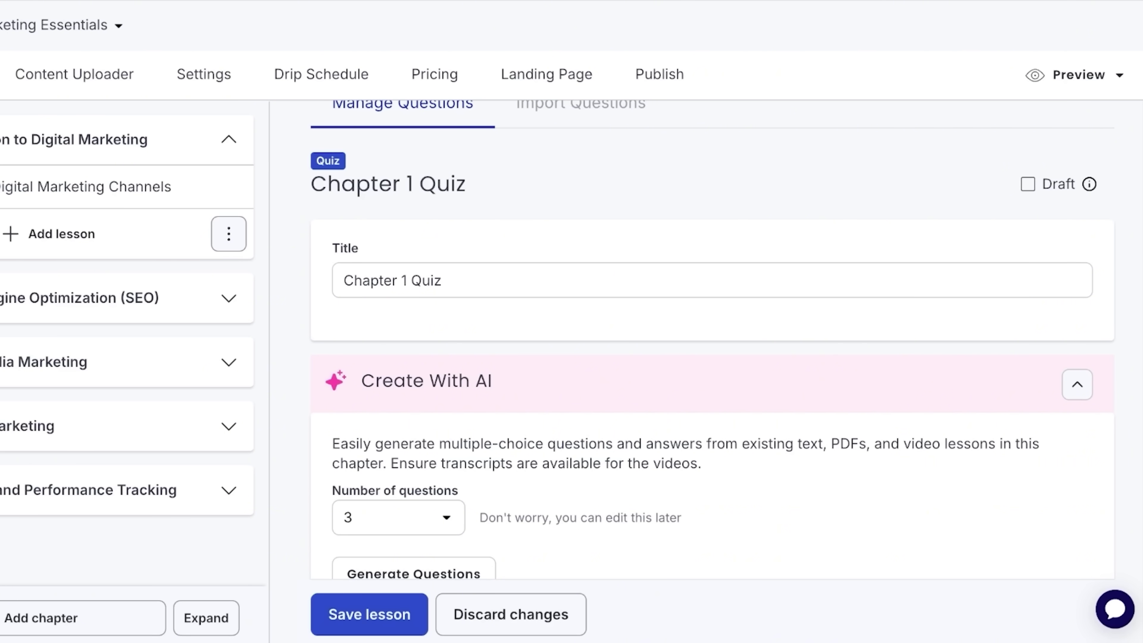
{"action": "scroll", "coordinate": [712, 340], "scroll_direction": "down", "scroll_amount": 1}
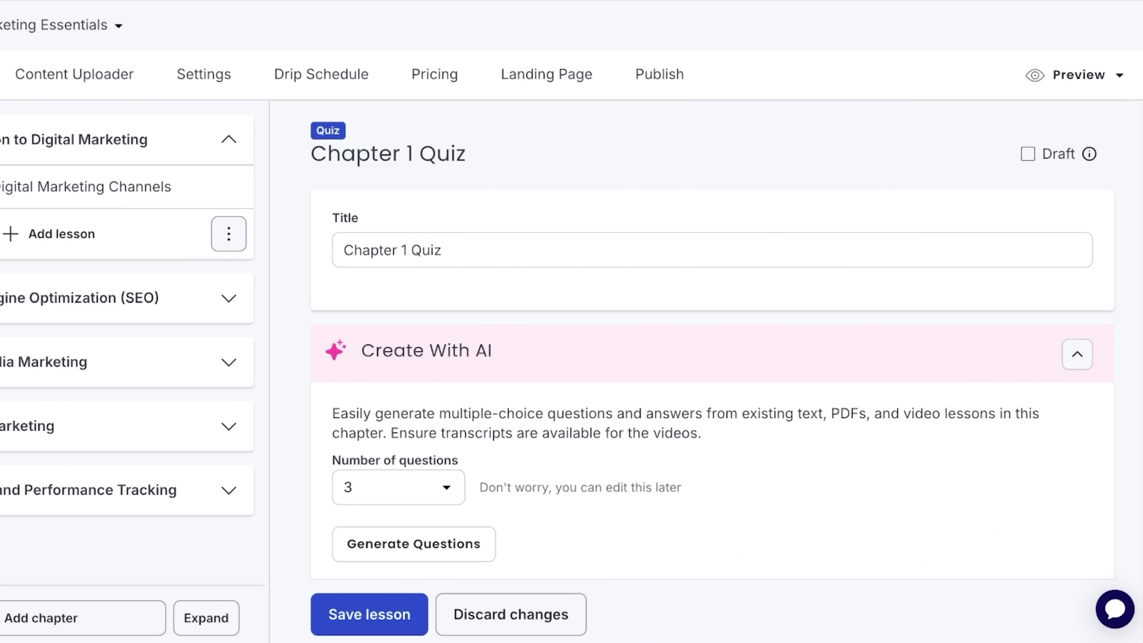
{"action": "scroll", "coordinate": [712, 339], "scroll_direction": "down", "scroll_amount": 4}
{"action": "scroll", "coordinate": [711, 340], "scroll_direction": "up", "scroll_amount": 3}
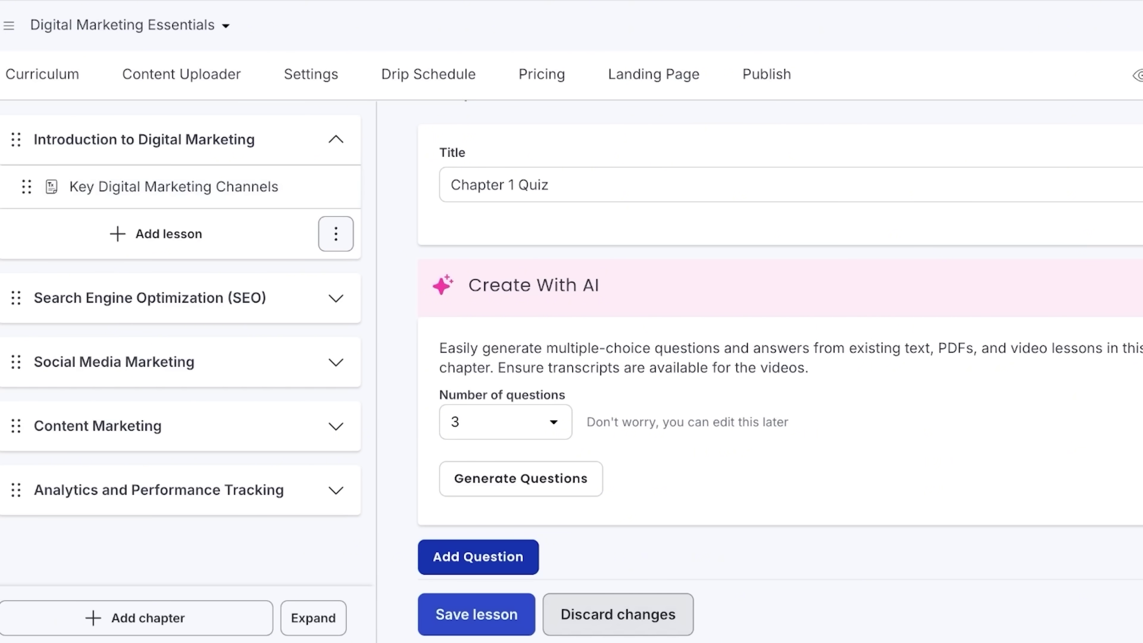
{"action": "left_click", "coordinate": [618, 614]}
Open the Key Digital Marketing Channels text lesson and start replacing its body text and title
{"action": "left_click_drag", "start_coordinate": [177, 186], "coordinate": [279, 186]}
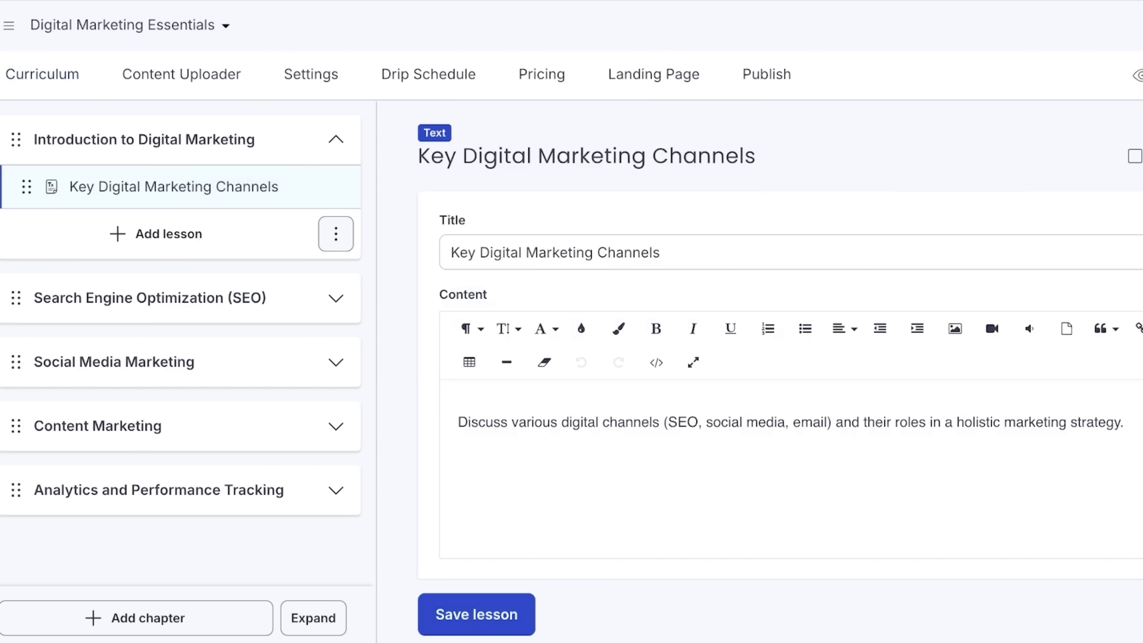
{"action": "triple_click", "coordinate": [790, 422]}
{"action": "key", "text": "BackSpace"}
{"action": "triple_click", "coordinate": [593, 252]}
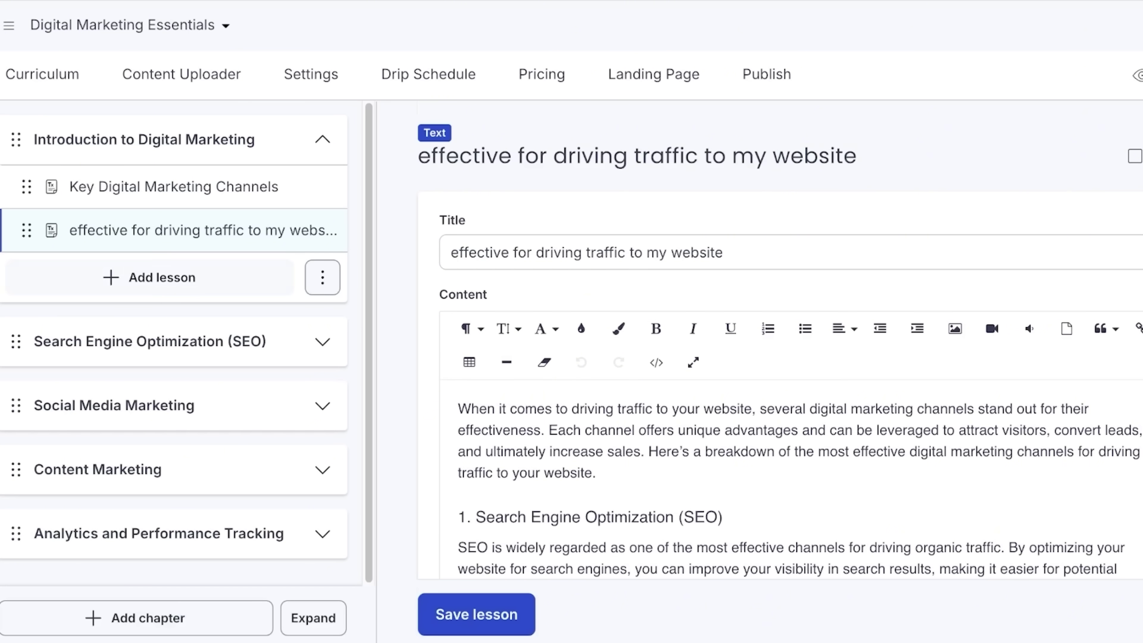
Review the body text and lesson settings of the "effective for driving traffic to my website" lesson
{"action": "scroll", "coordinate": [780, 340], "scroll_direction": "down", "scroll_amount": 10}
{"action": "scroll", "coordinate": [780, 340], "scroll_direction": "up", "scroll_amount": 3}
{"action": "scroll", "coordinate": [780, 210], "scroll_direction": "down", "scroll_amount": 5}
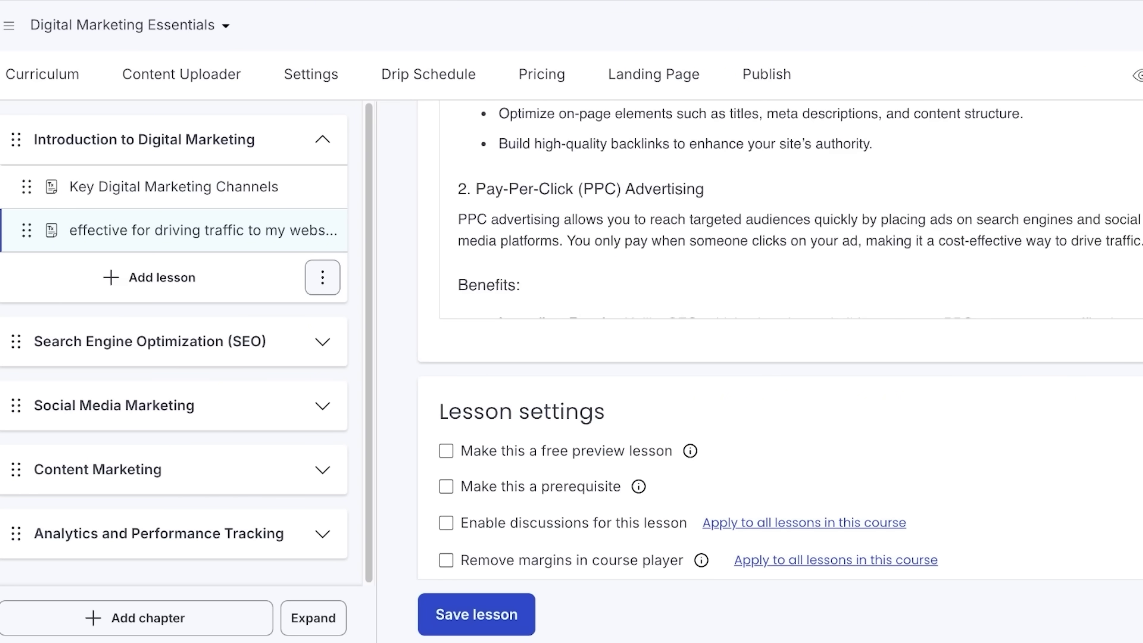
{"action": "scroll", "coordinate": [765, 361], "scroll_direction": "down", "scroll_amount": 5}
{"action": "scroll", "coordinate": [765, 360], "scroll_direction": "up", "scroll_amount": 10}
Start a new quiz lesson in the Introduction to Digital Marketing chapter and generate 2 questions with AI
{"action": "left_click", "coordinate": [149, 277]}
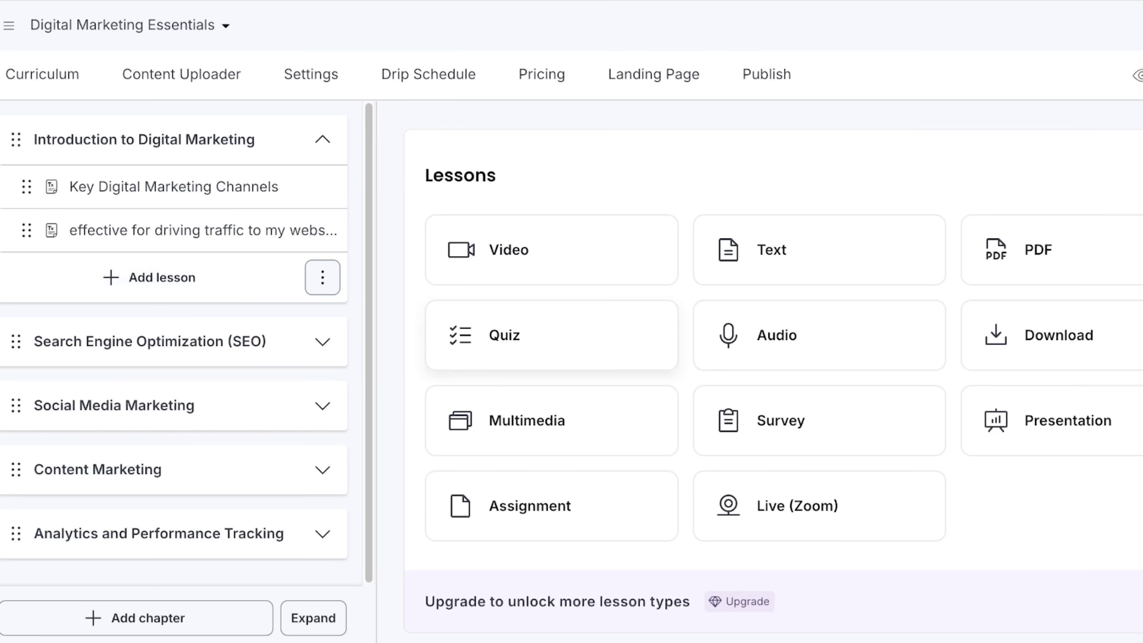
{"action": "left_click", "coordinate": [531, 335]}
{"action": "left_click", "coordinate": [478, 487]}
{"action": "scroll", "coordinate": [506, 477], "scroll_direction": "down", "scroll_amount": 5}
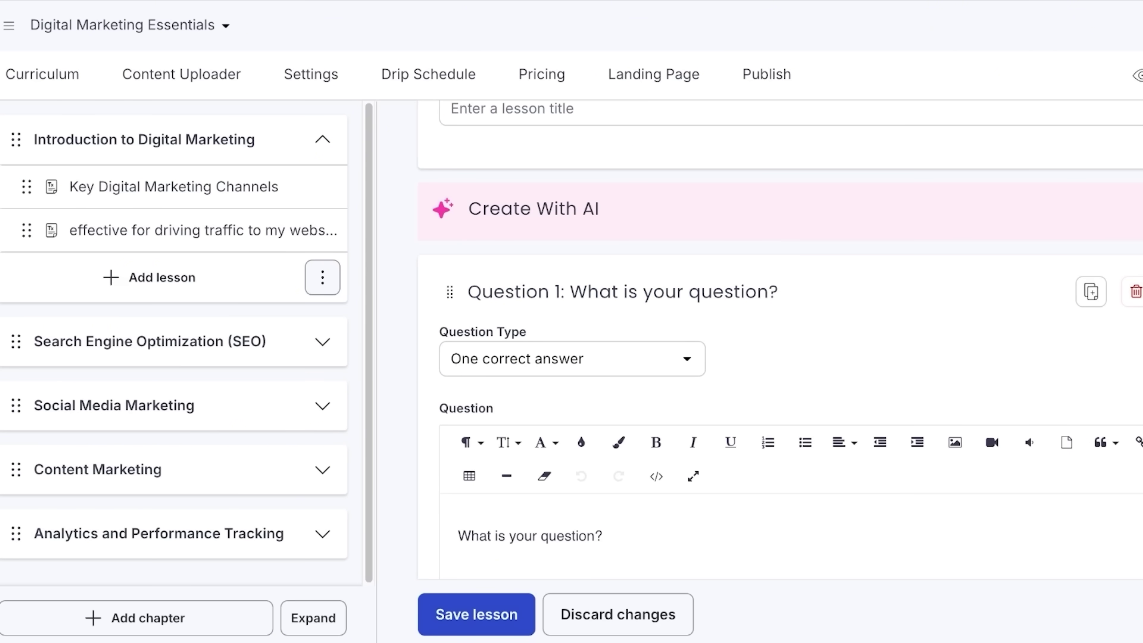
{"action": "left_click", "coordinate": [505, 345]}
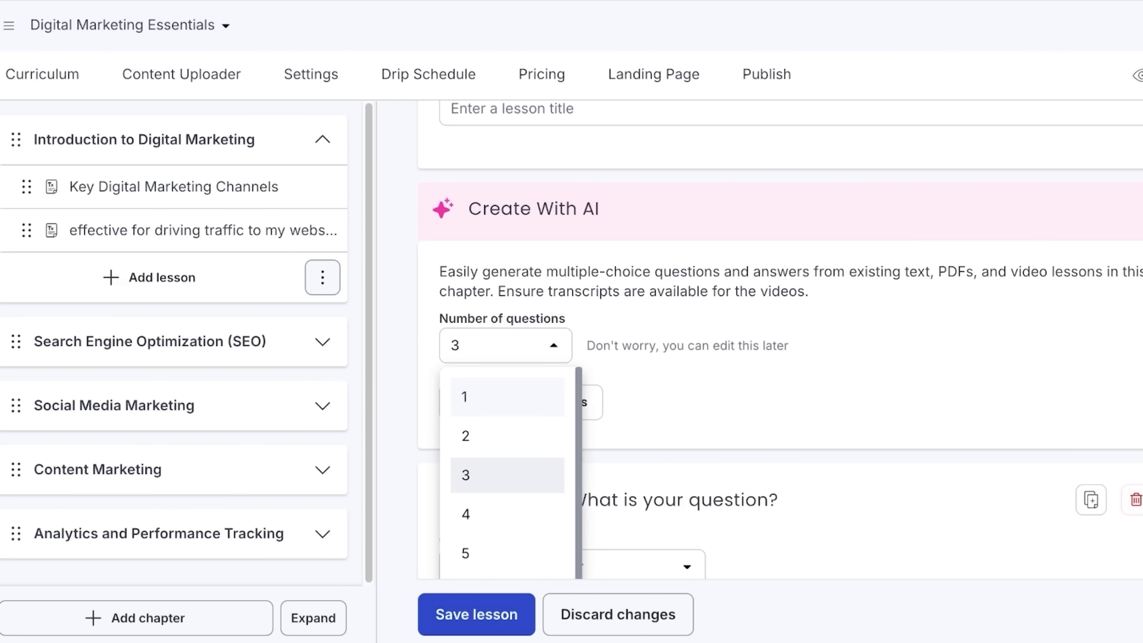
{"action": "left_click", "coordinate": [507, 436]}
{"action": "left_click", "coordinate": [520, 402]}
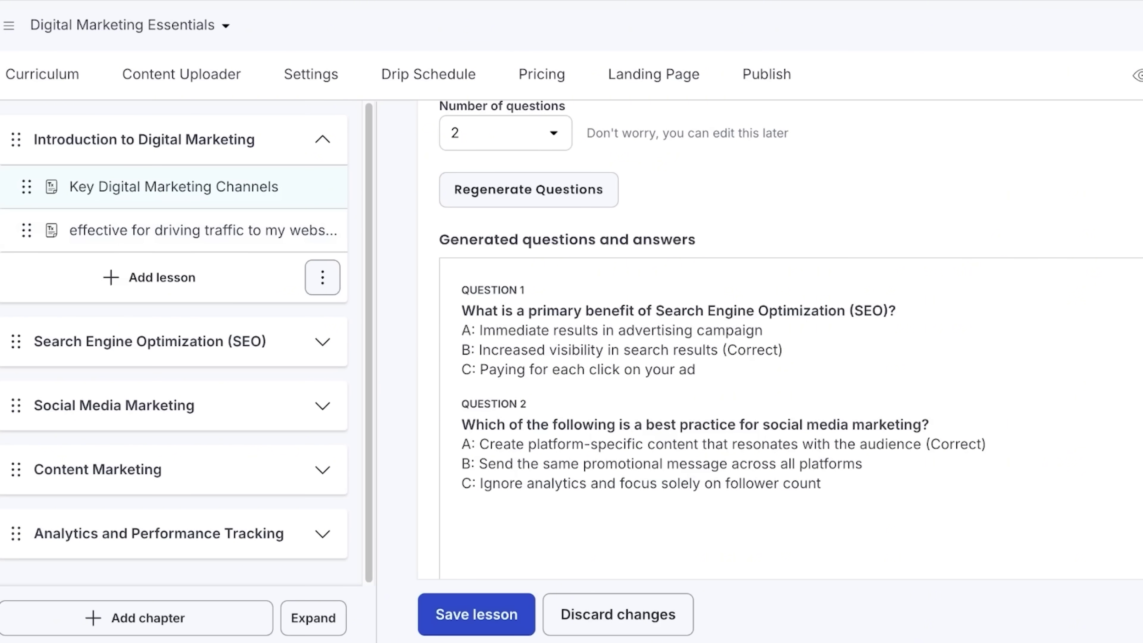
Review the AI-generated questions and answers, and accept them into the quiz
{"action": "scroll", "coordinate": [779, 339], "scroll_direction": "down", "scroll_amount": 1}
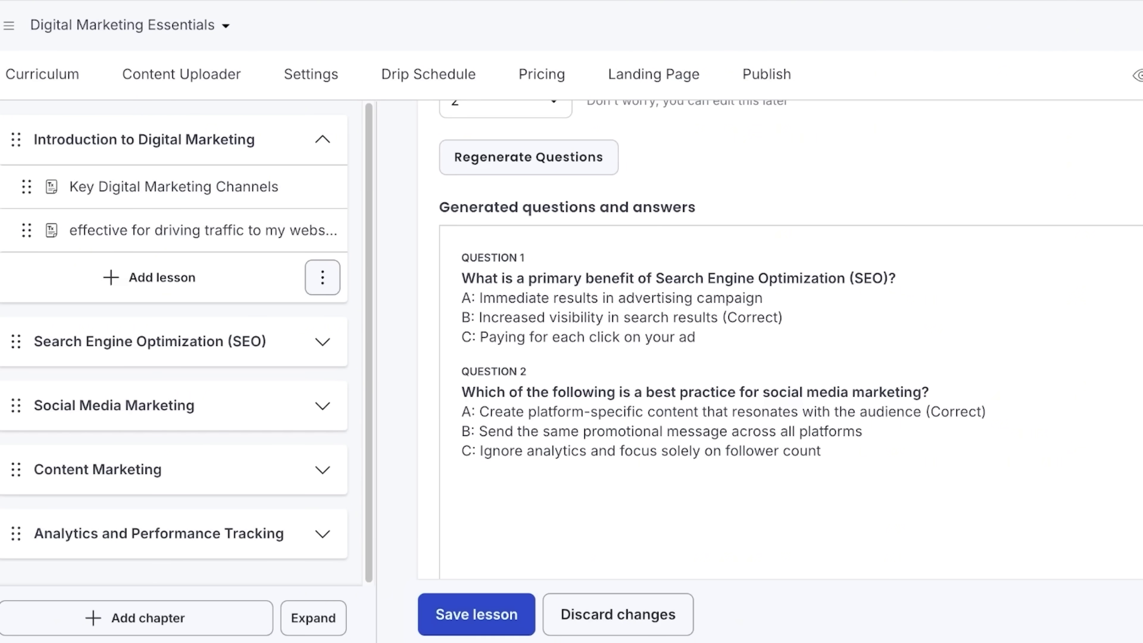
{"action": "scroll", "coordinate": [780, 340], "scroll_direction": "down", "scroll_amount": 11}
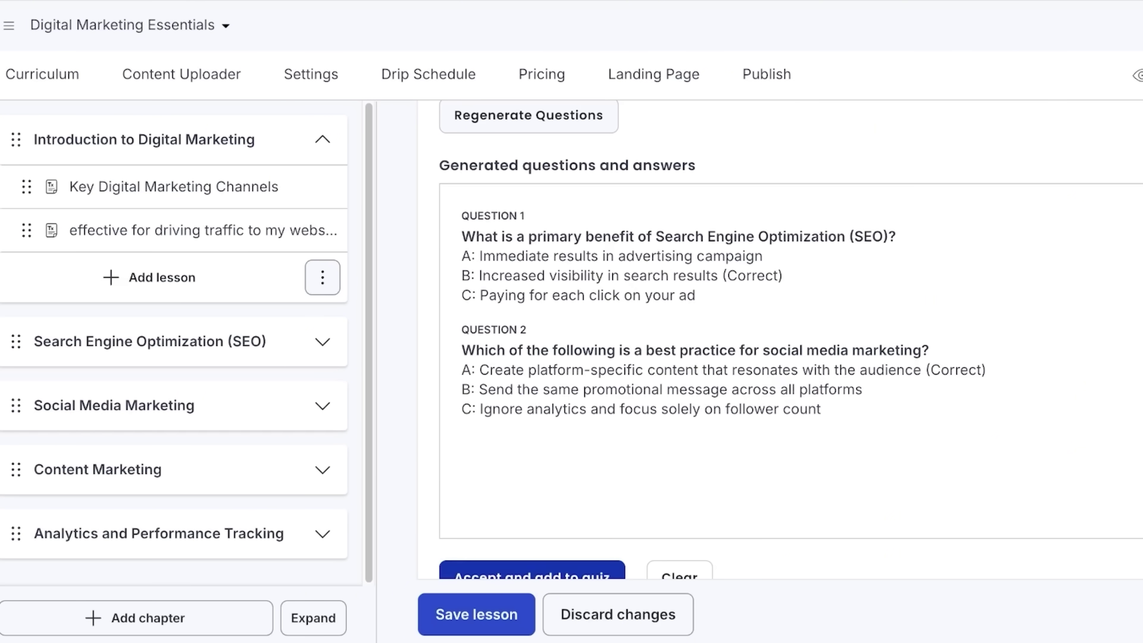
{"action": "scroll", "coordinate": [780, 340], "scroll_direction": "up", "scroll_amount": 2}
{"action": "scroll", "coordinate": [791, 340], "scroll_direction": "up", "scroll_amount": 8}
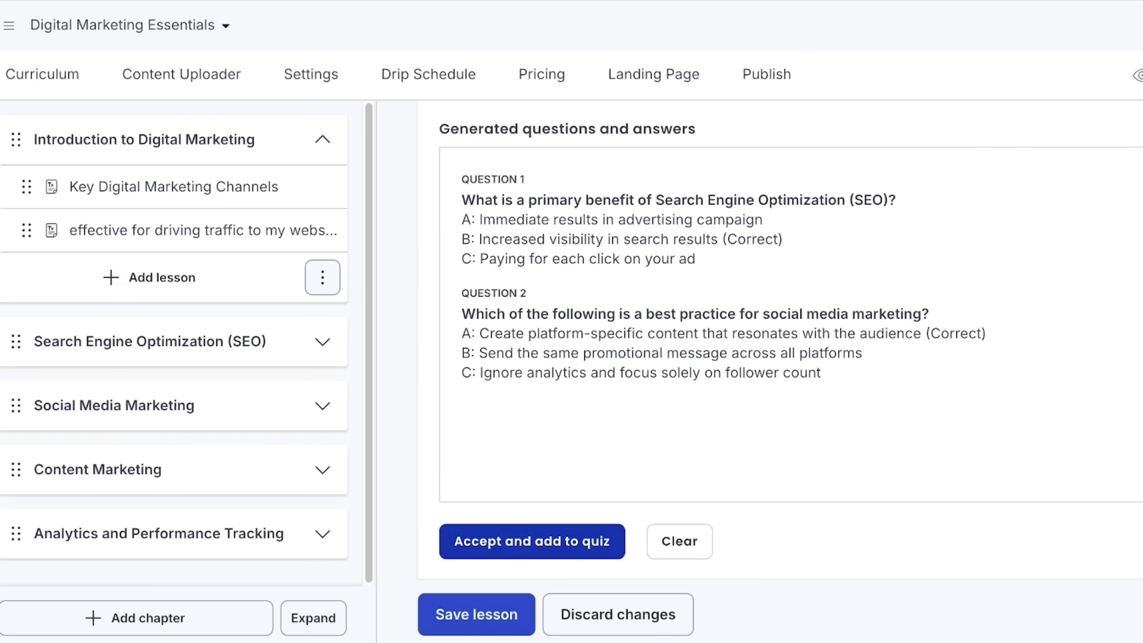
{"action": "scroll", "coordinate": [781, 340], "scroll_direction": "down", "scroll_amount": 1}
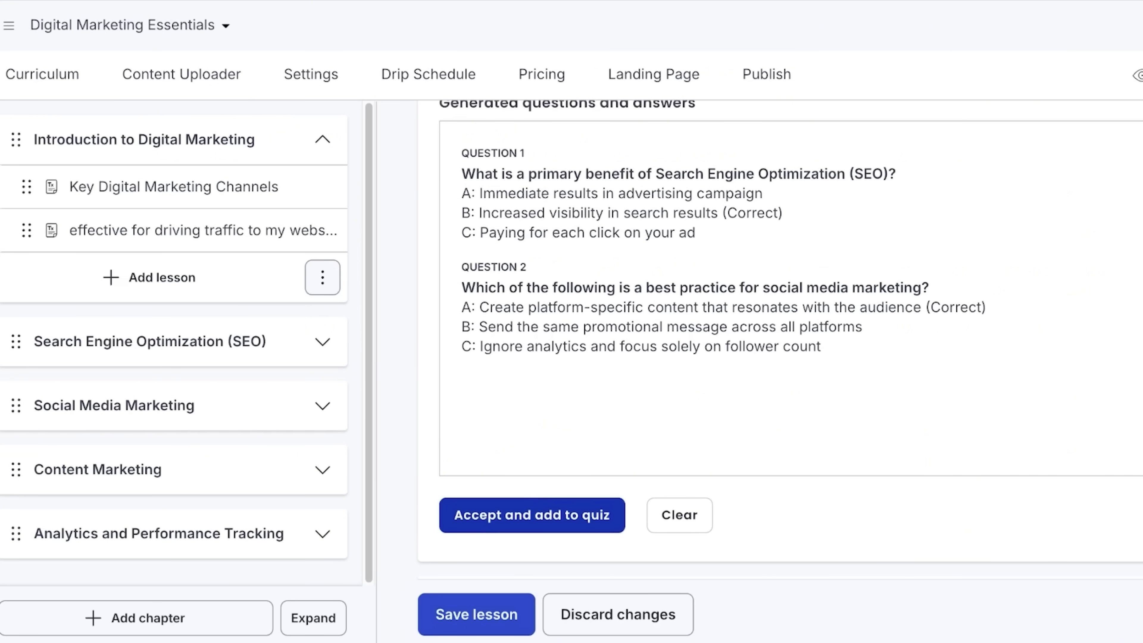
{"action": "scroll", "coordinate": [780, 339], "scroll_direction": "up", "scroll_amount": 5}
{"action": "scroll", "coordinate": [780, 340], "scroll_direction": "down", "scroll_amount": 6}
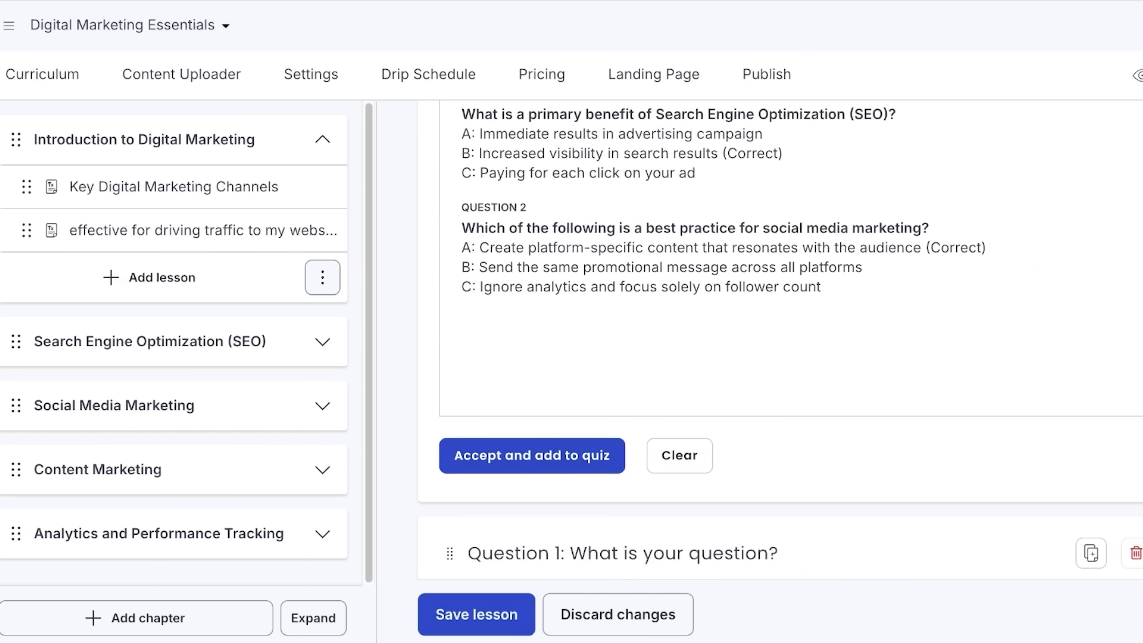
{"action": "scroll", "coordinate": [780, 340], "scroll_direction": "up", "scroll_amount": 6}
{"action": "scroll", "coordinate": [780, 339], "scroll_direction": "down", "scroll_amount": 15}
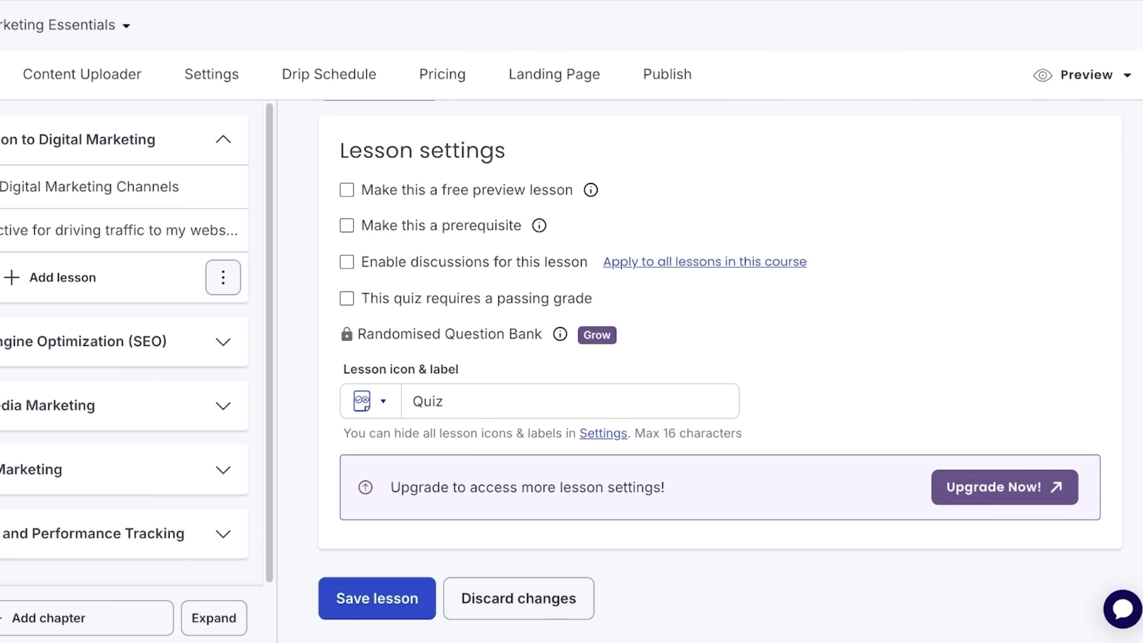
Delete the placeholder question "What is your question?" from the quiz
{"action": "scroll", "coordinate": [719, 369], "scroll_direction": "up", "scroll_amount": 10}
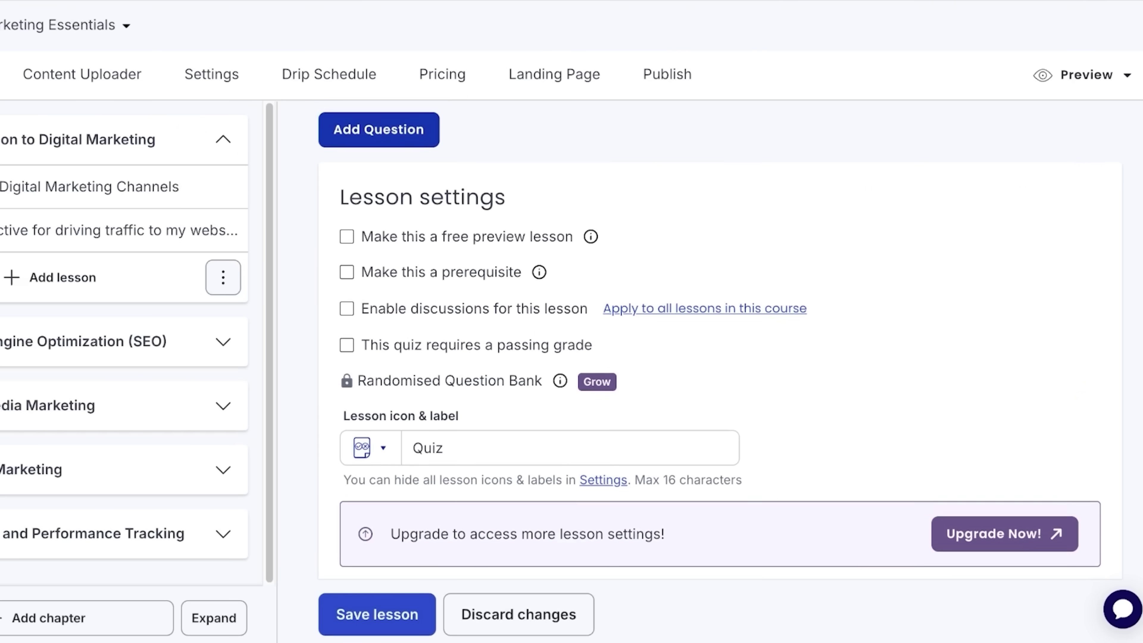
{"action": "scroll", "coordinate": [1037, 290], "scroll_direction": "up", "scroll_amount": 10}
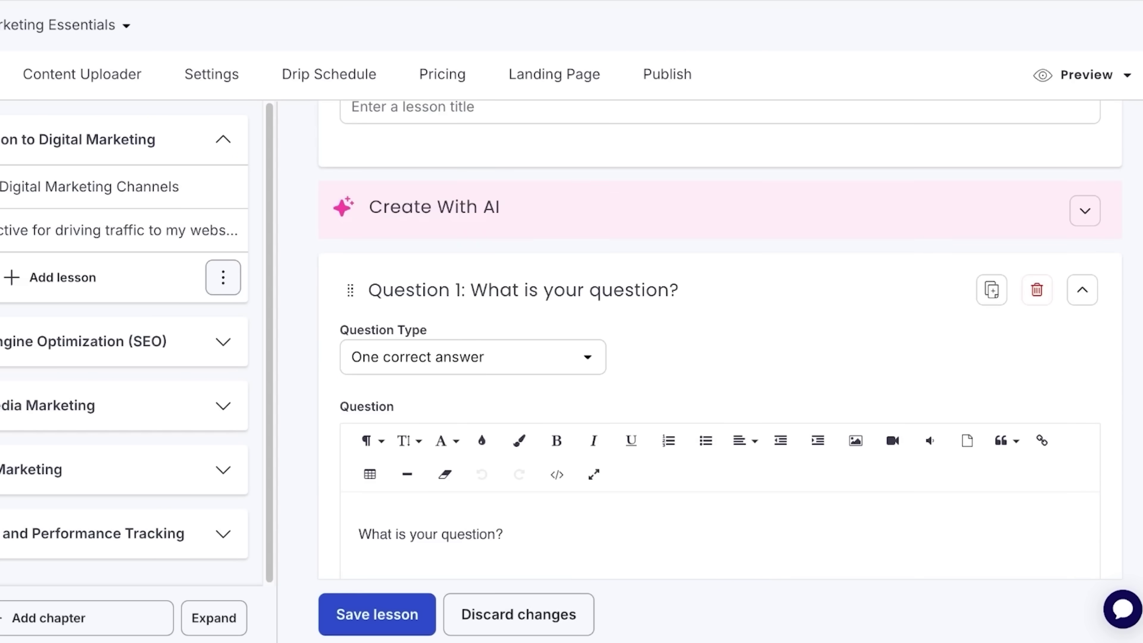
{"action": "left_click", "coordinate": [1037, 290]}
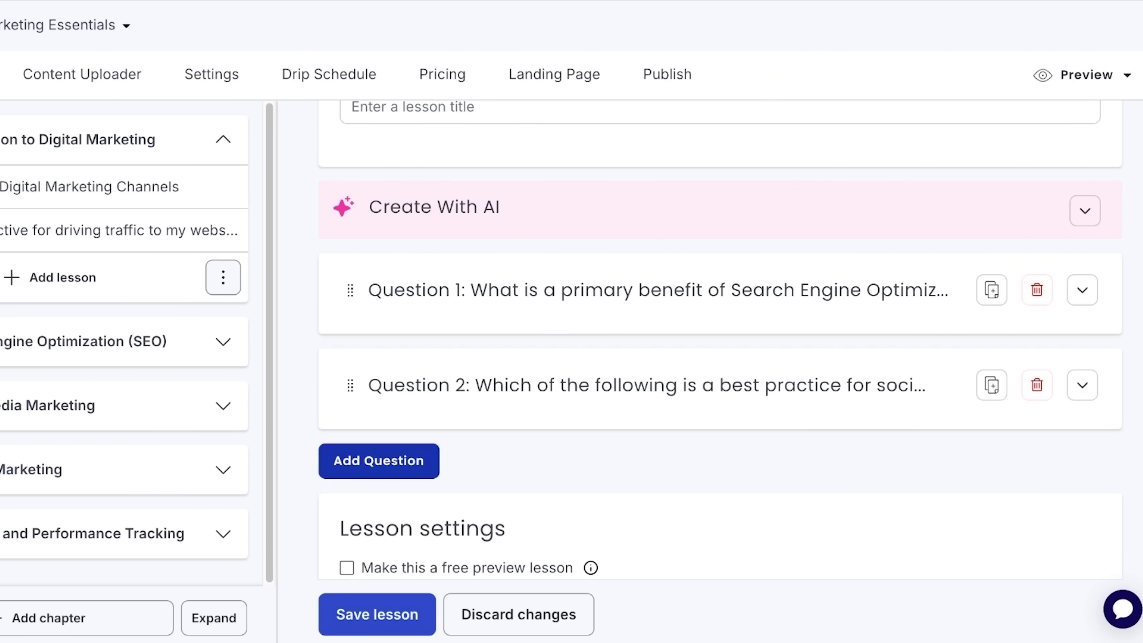
Examine the quiz's lesson settings, including the passing grade, Randomised Question Bank, and lesson icon and label options
{"action": "scroll", "coordinate": [720, 360], "scroll_direction": "down", "scroll_amount": 8}
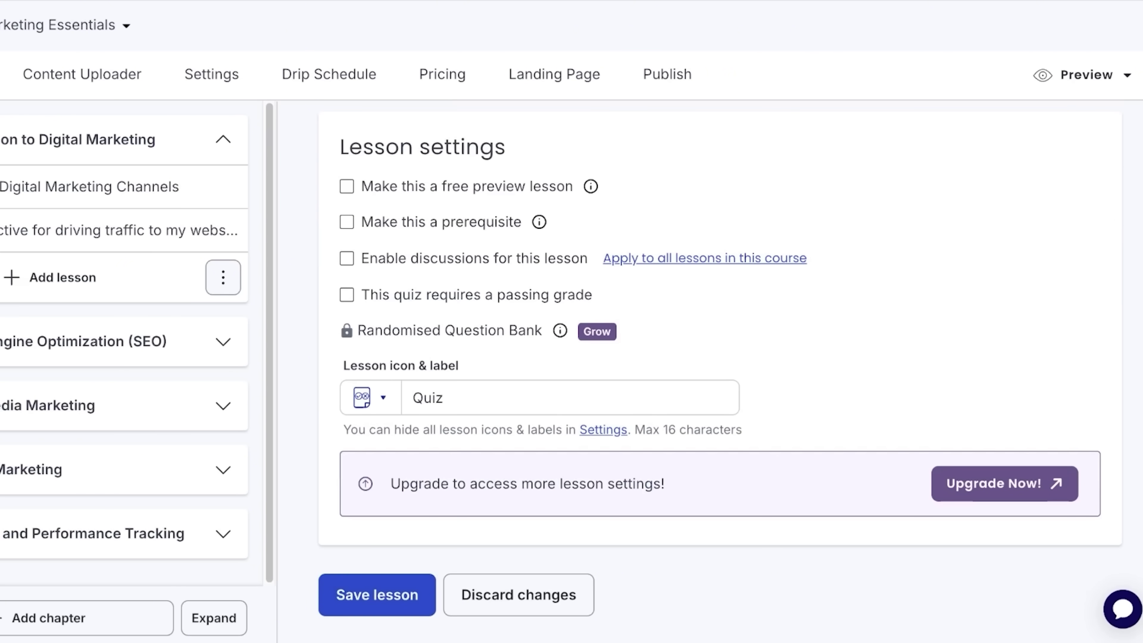
{"action": "scroll", "coordinate": [720, 360], "scroll_direction": "up", "scroll_amount": 6}
{"action": "left_click", "coordinate": [432, 483]}
{"action": "left_click", "coordinate": [433, 483]}
{"action": "scroll", "coordinate": [433, 483], "scroll_direction": "down", "scroll_amount": 5}
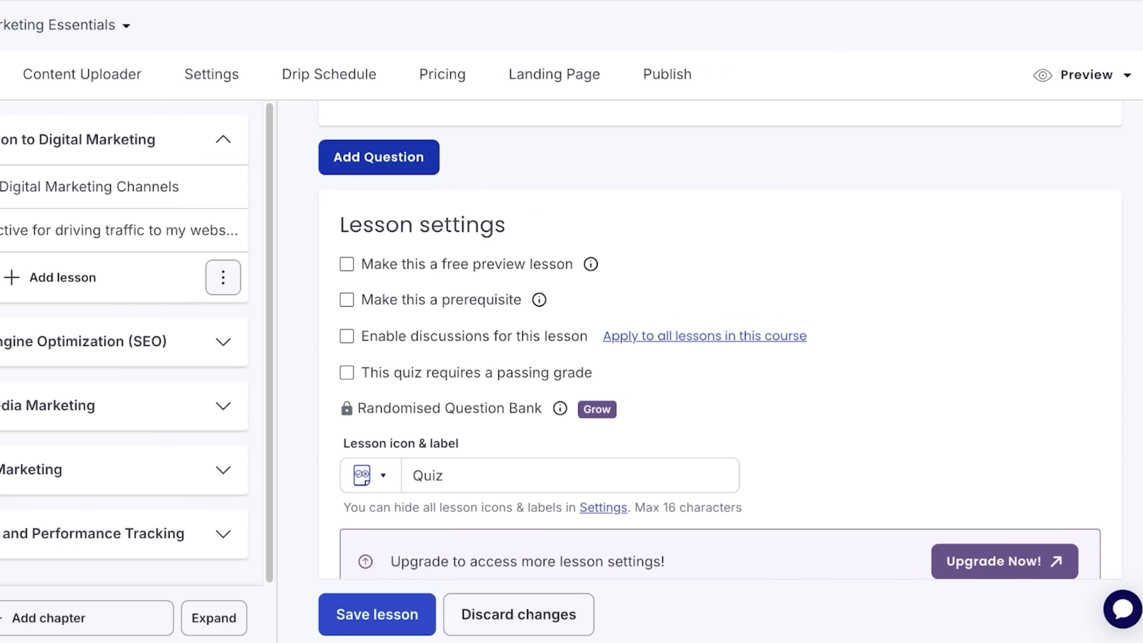
{"action": "scroll", "coordinate": [720, 342], "scroll_direction": "down", "scroll_amount": 1}
{"action": "left_click_drag", "start_coordinate": [391, 520], "coordinate": [664, 519]}
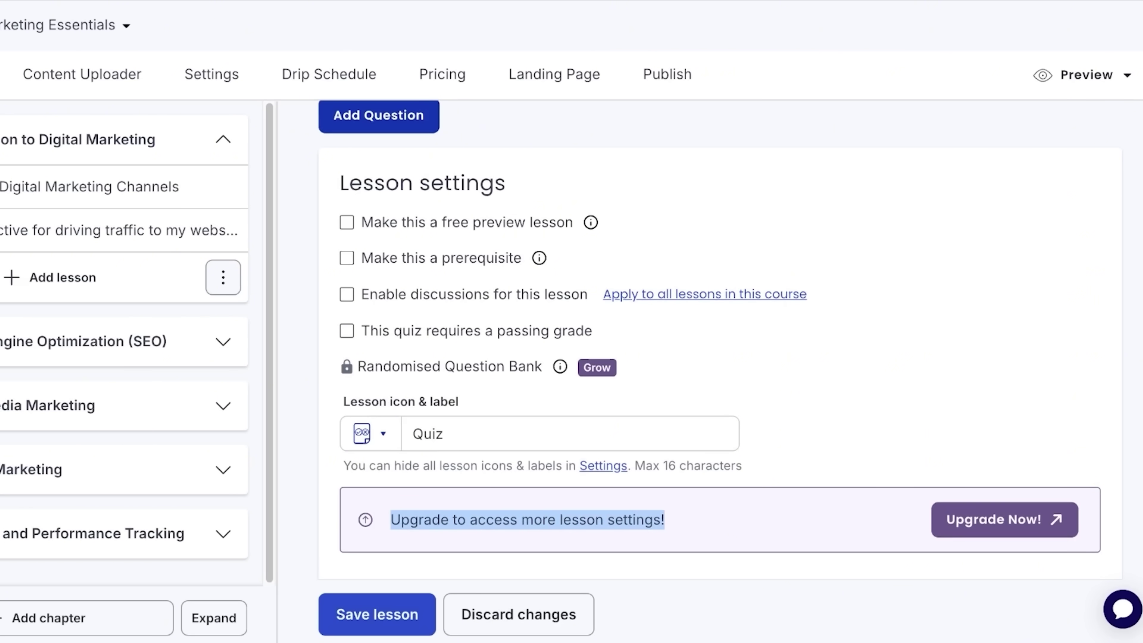
{"action": "left_click", "coordinate": [370, 433]}
{"action": "key", "text": "Escape"}
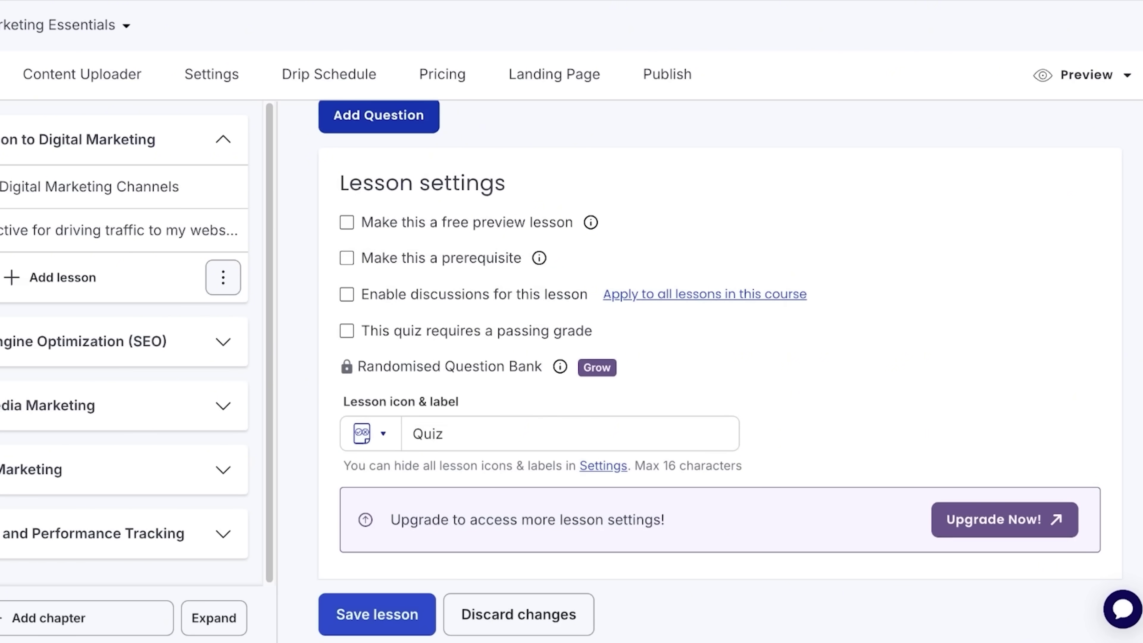
{"action": "left_click", "coordinate": [370, 433]}
{"action": "key", "text": "Escape"}
{"action": "left_click", "coordinate": [444, 433]}
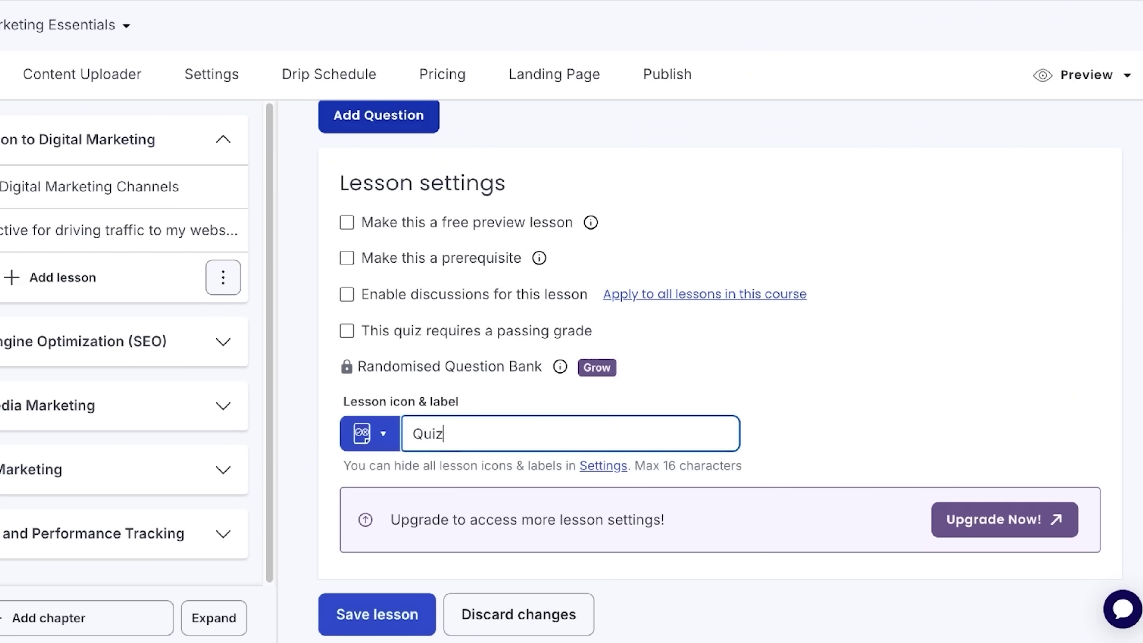
Title the quiz lesson "Chapter 1 Quiz" and save it
{"action": "scroll", "coordinate": [719, 368], "scroll_direction": "down", "scroll_amount": 1}
{"action": "key", "text": "Return"}
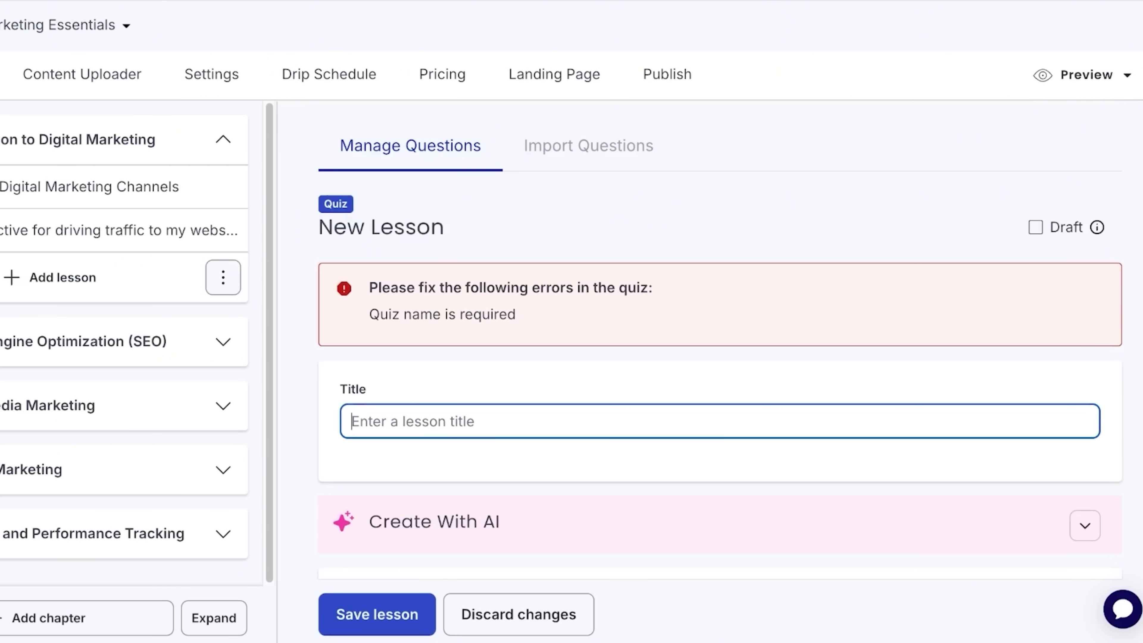
{"action": "type", "text": "Chapter 1 Qu"}
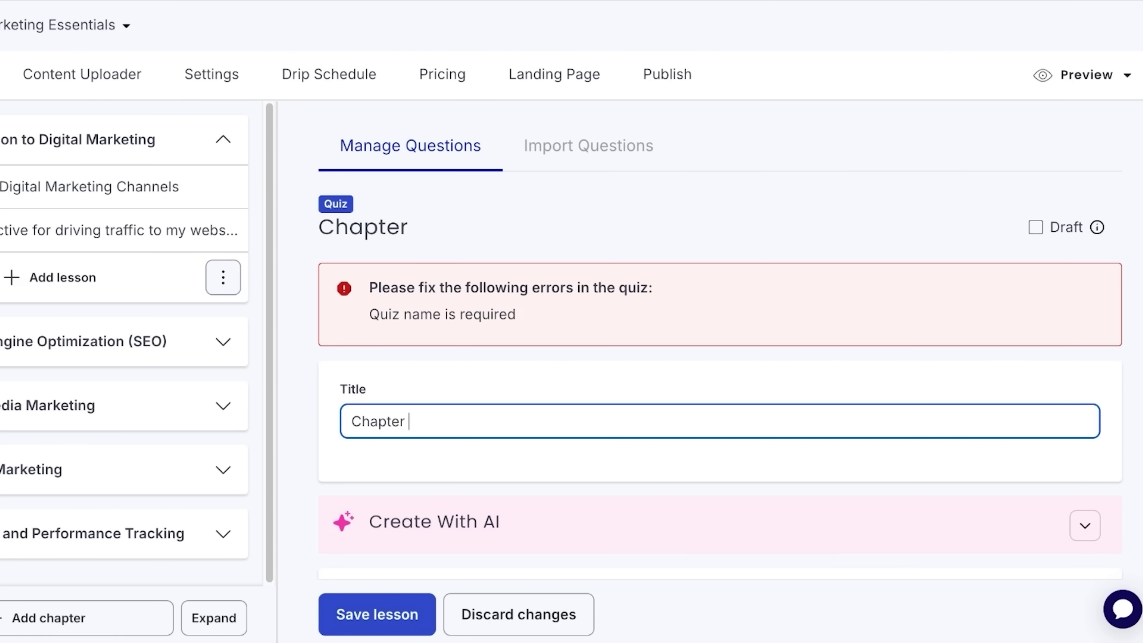
{"action": "type", "text": "iz"}
{"action": "key", "text": "Return"}
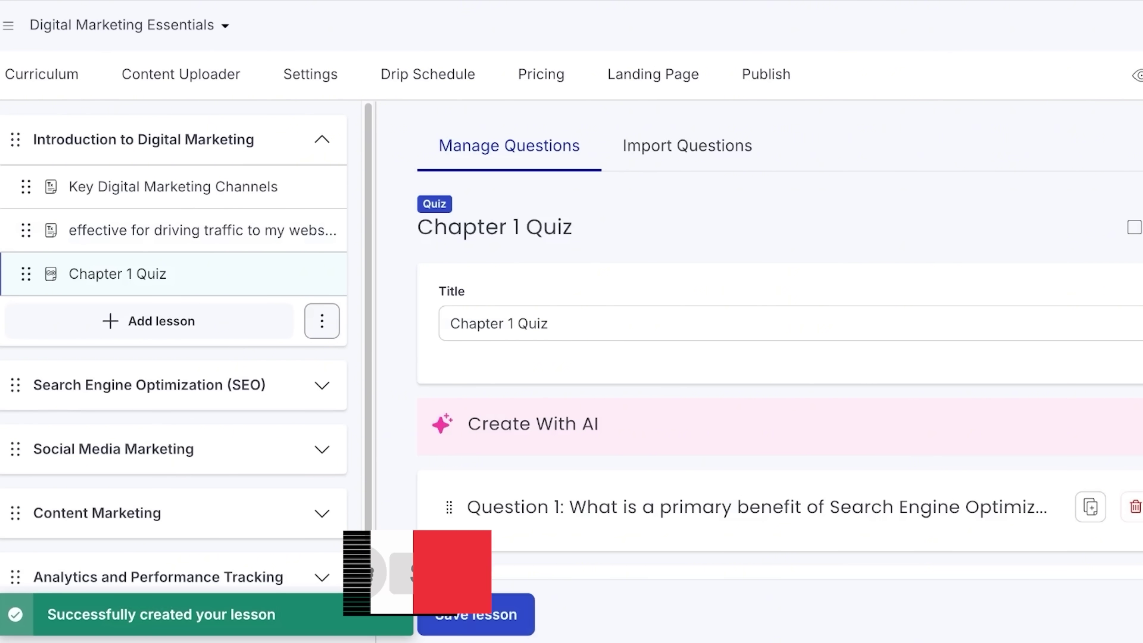
Open the Search Engine Optimization (SEO) chapter's settings and expand its lessons, collapsing the Introduction to Digital Marketing chapter
{"action": "left_click", "coordinate": [149, 385]}
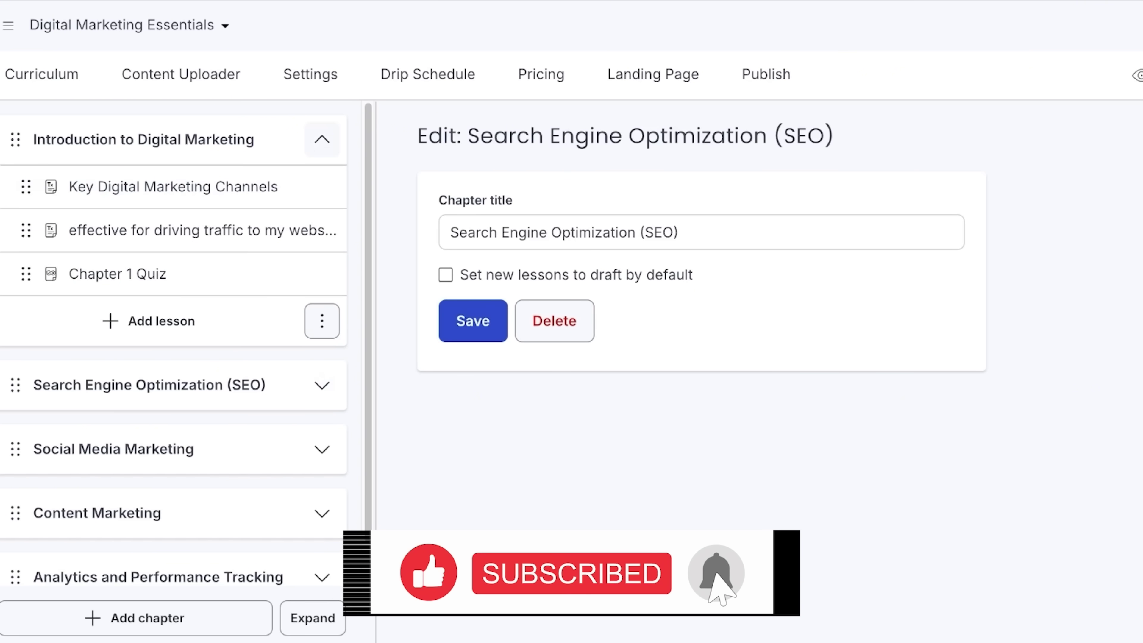
{"action": "left_click", "coordinate": [322, 140]}
{"action": "left_click", "coordinate": [322, 204]}
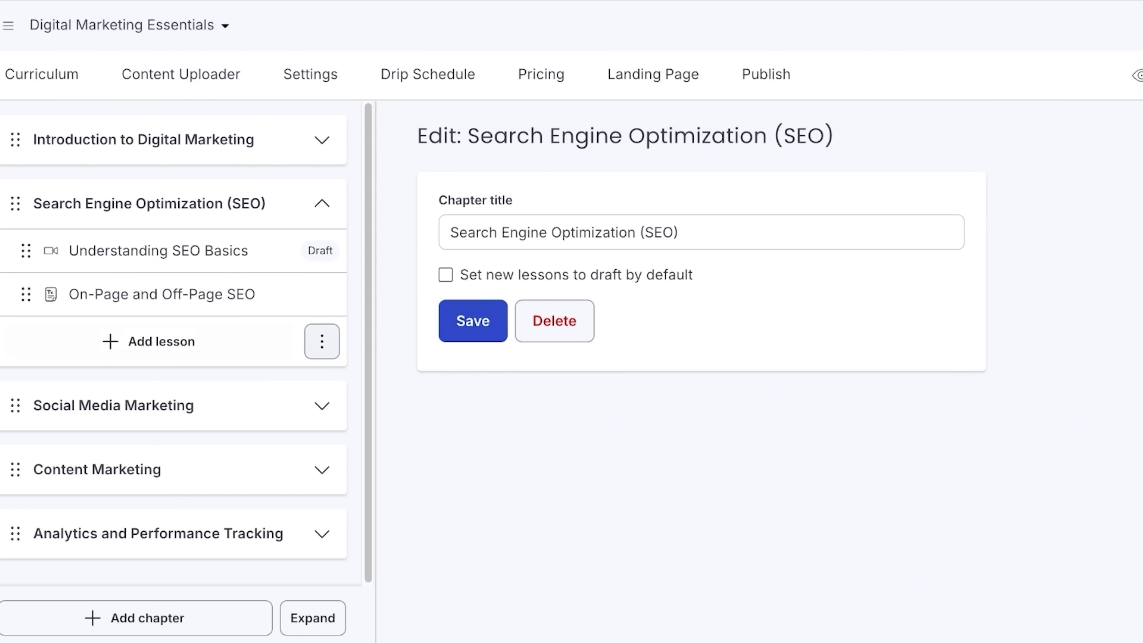
Examine the option to copy an existing lesson into the Search Engine Optimization (SEO) chapter, and cancel the copy
{"action": "left_click", "coordinate": [321, 342]}
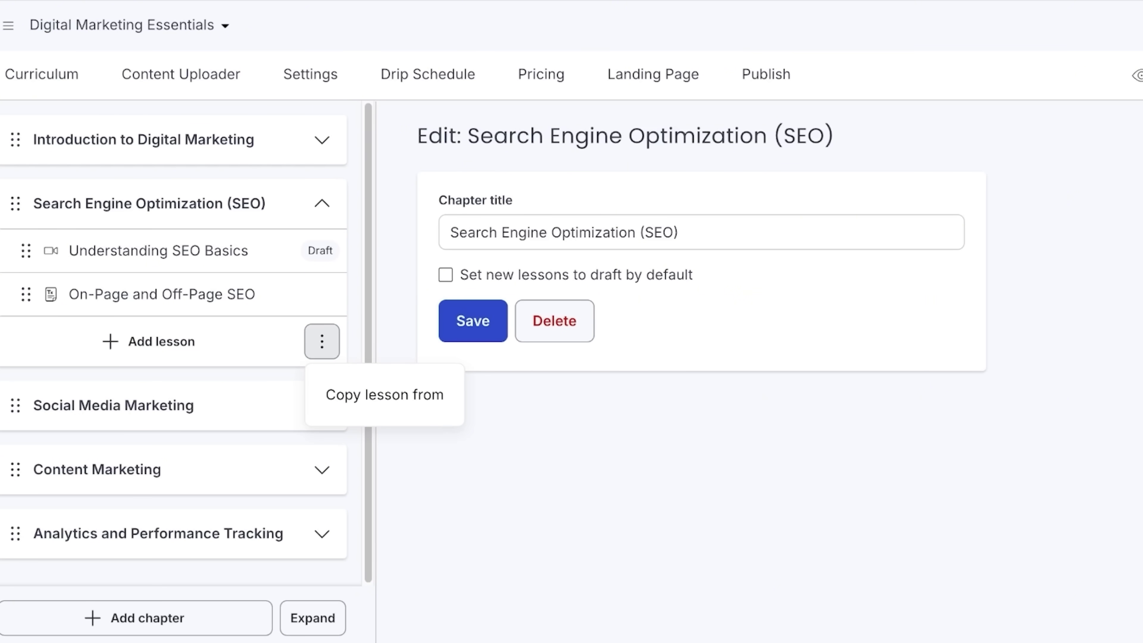
{"action": "left_click", "coordinate": [384, 394]}
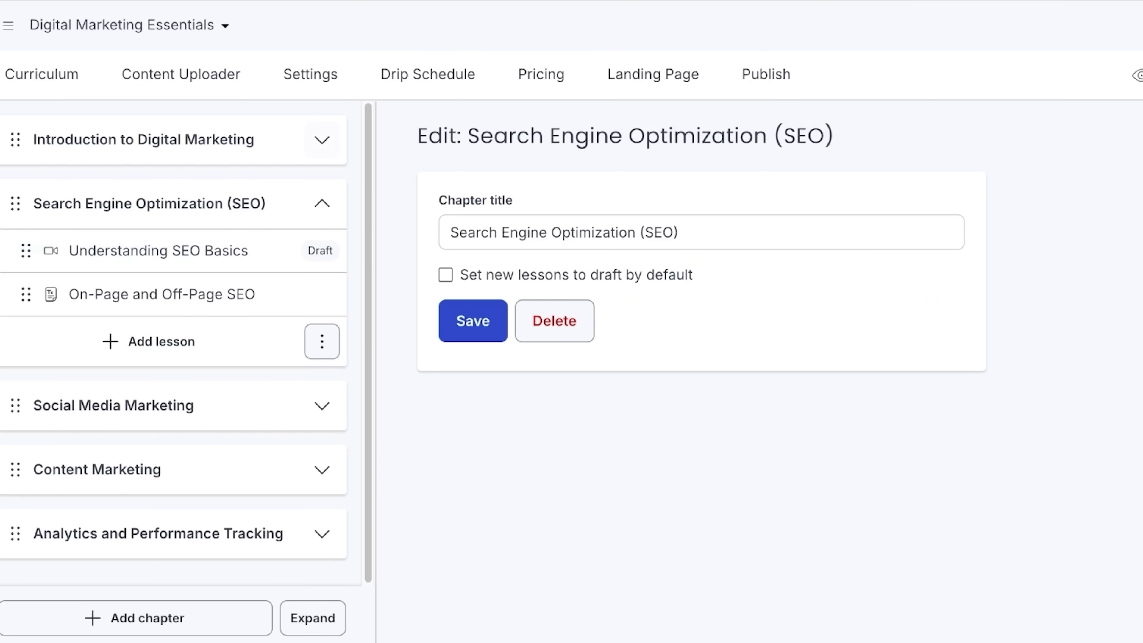
{"action": "left_click", "coordinate": [322, 139]}
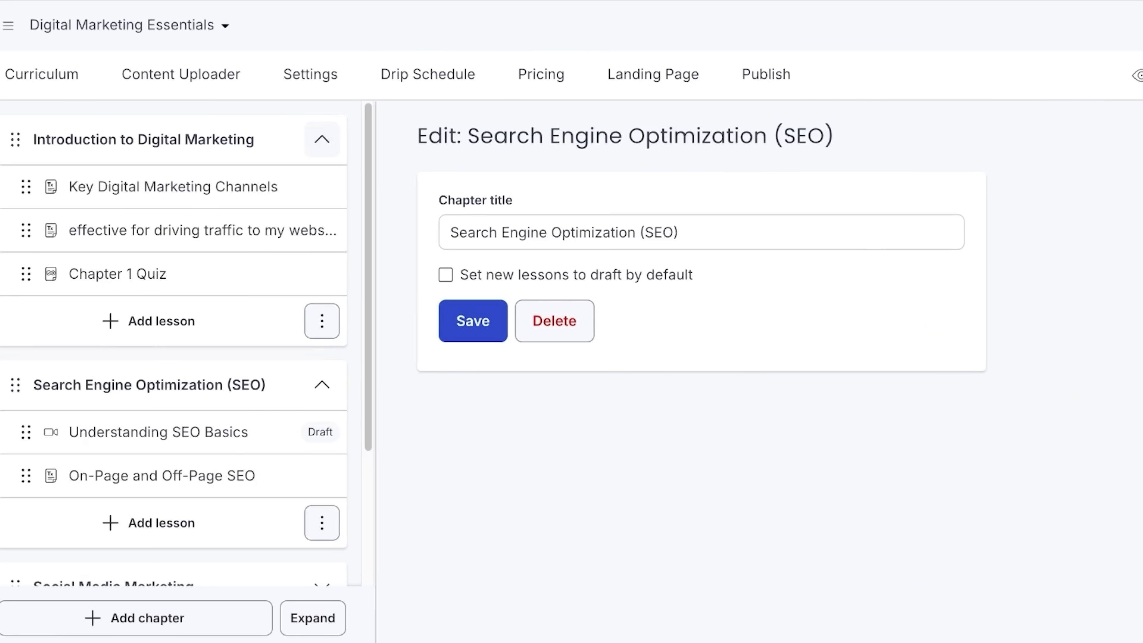
{"action": "left_click", "coordinate": [322, 139]}
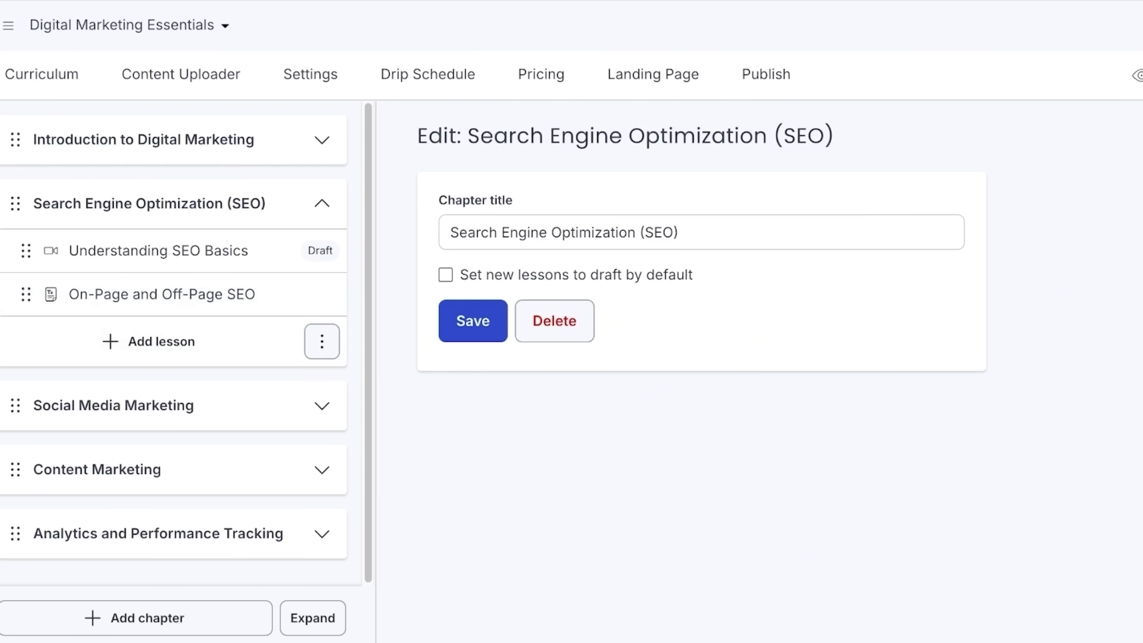
{"action": "left_click", "coordinate": [321, 341]}
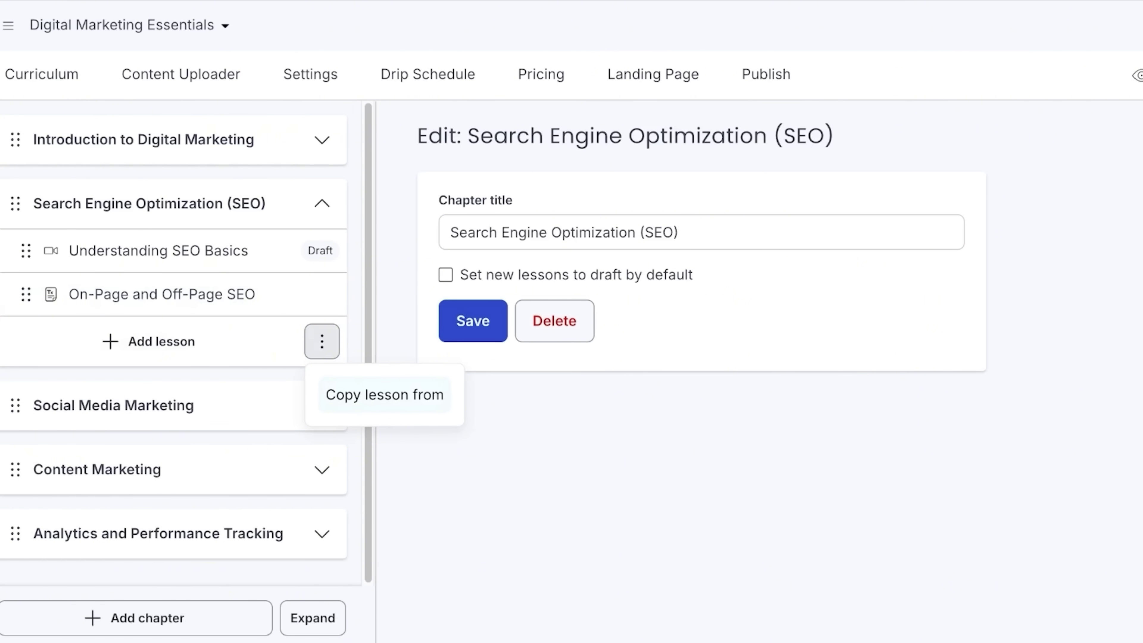
{"action": "left_click", "coordinate": [384, 395]}
{"action": "left_click", "coordinate": [178, 268]}
{"action": "key", "text": "Escape"}
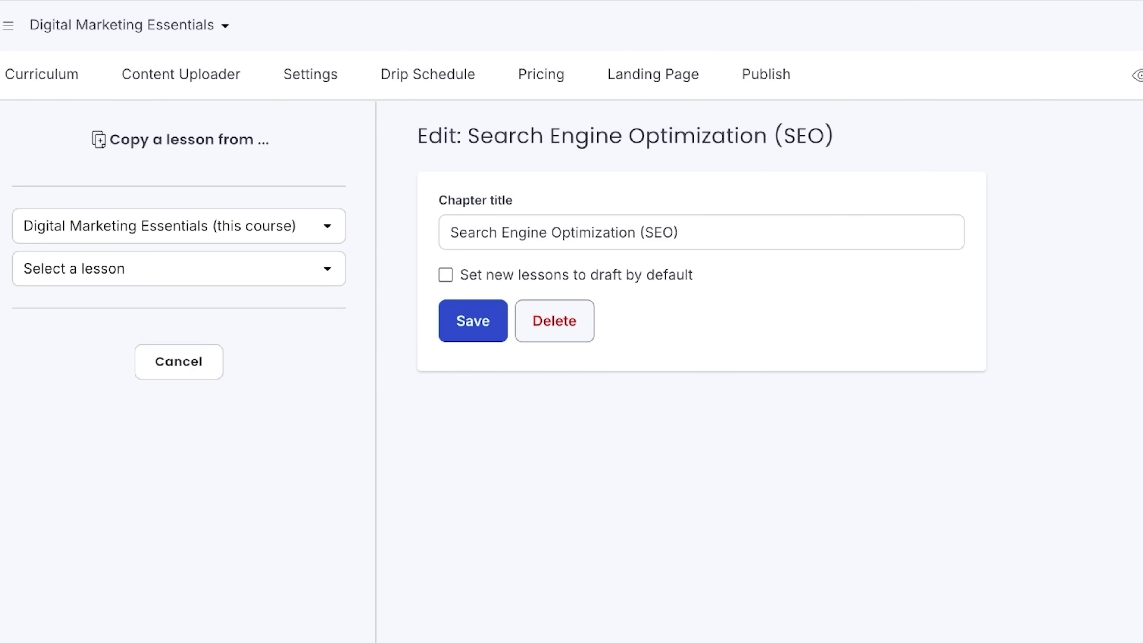
{"action": "left_click", "coordinate": [178, 361]}
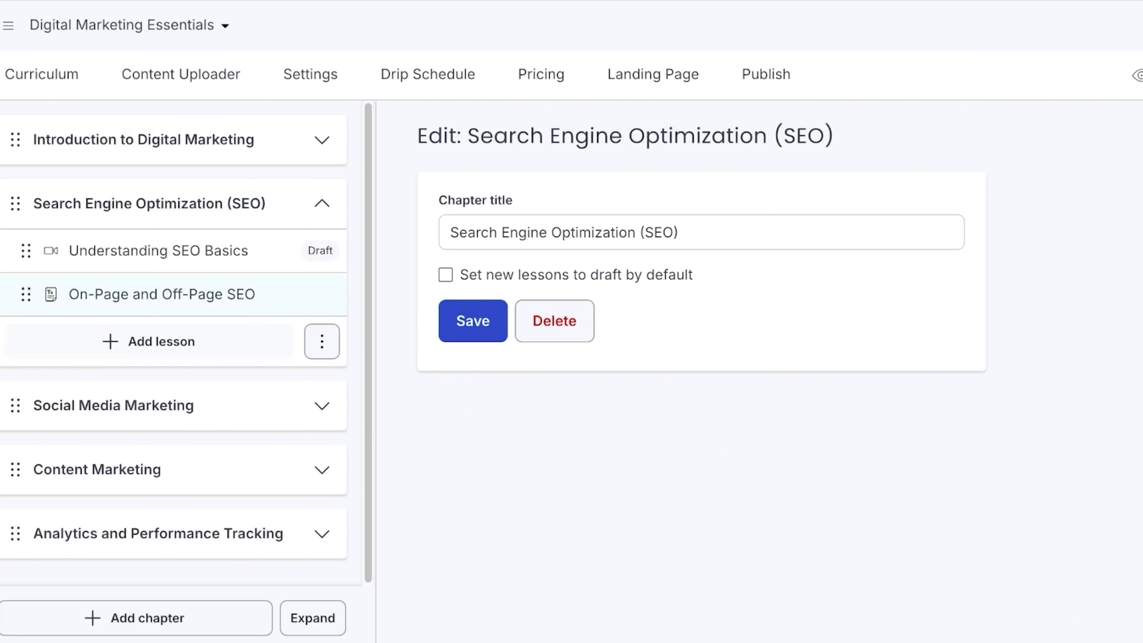
Save the Search Engine Optimization (SEO) chapter's settings and collapse the chapter
{"action": "left_click", "coordinate": [472, 320]}
{"action": "left_click", "coordinate": [322, 202]}
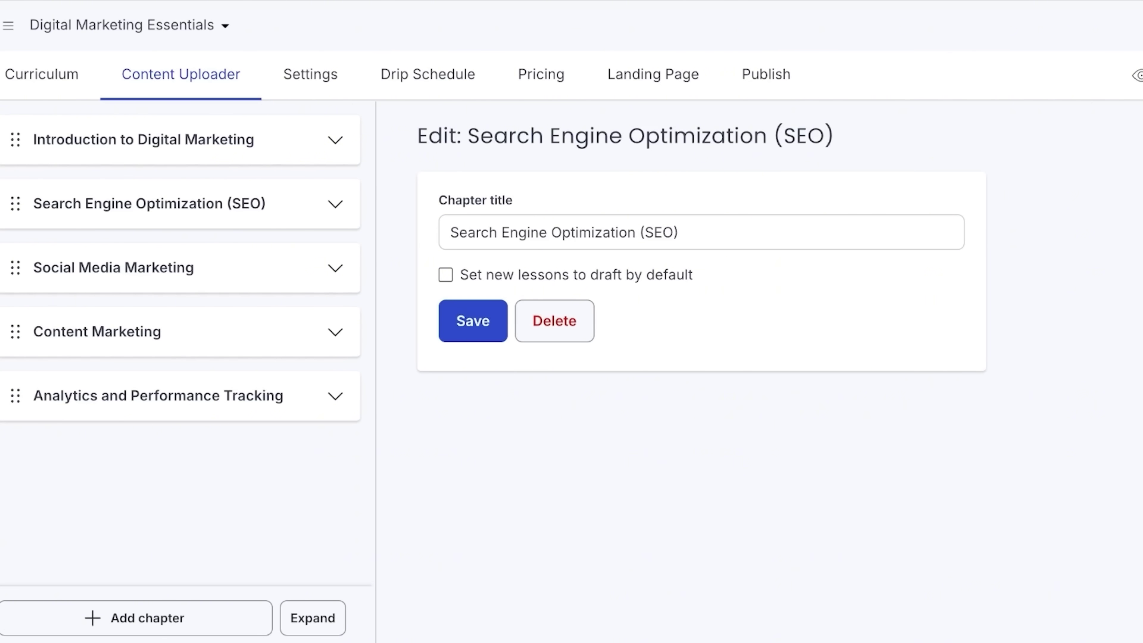
Open the Understanding SEO Basics video lesson, look at the file upload sources, and close the upload dialog
{"action": "left_click", "coordinate": [143, 139]}
{"action": "left_click", "coordinate": [335, 204]}
{"action": "left_click", "coordinate": [158, 250]}
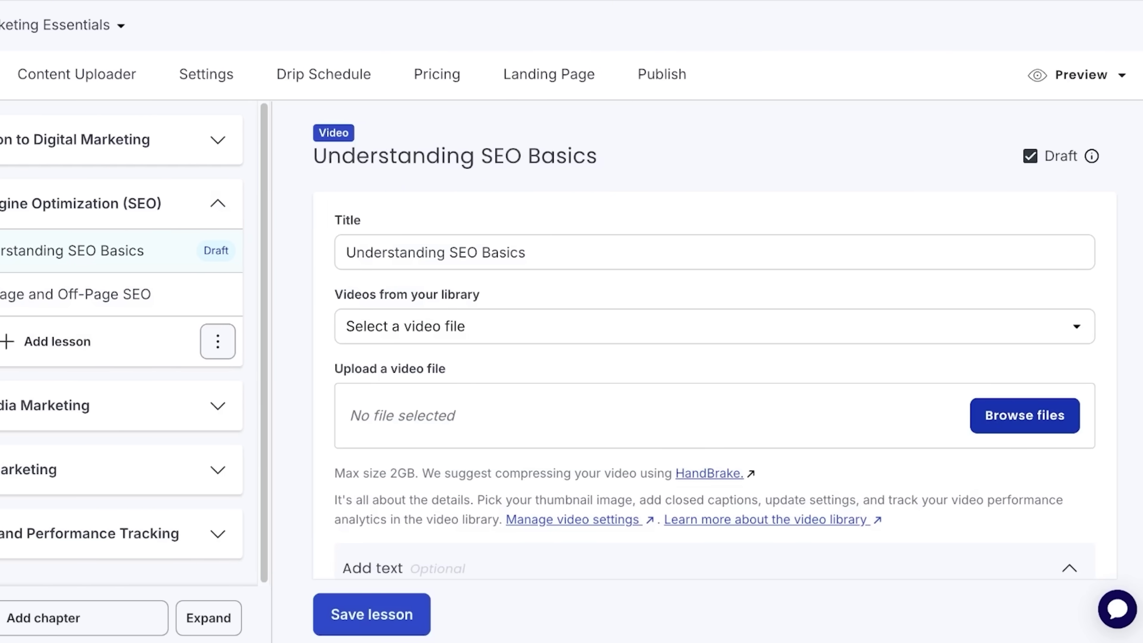
{"action": "left_click", "coordinate": [1025, 416]}
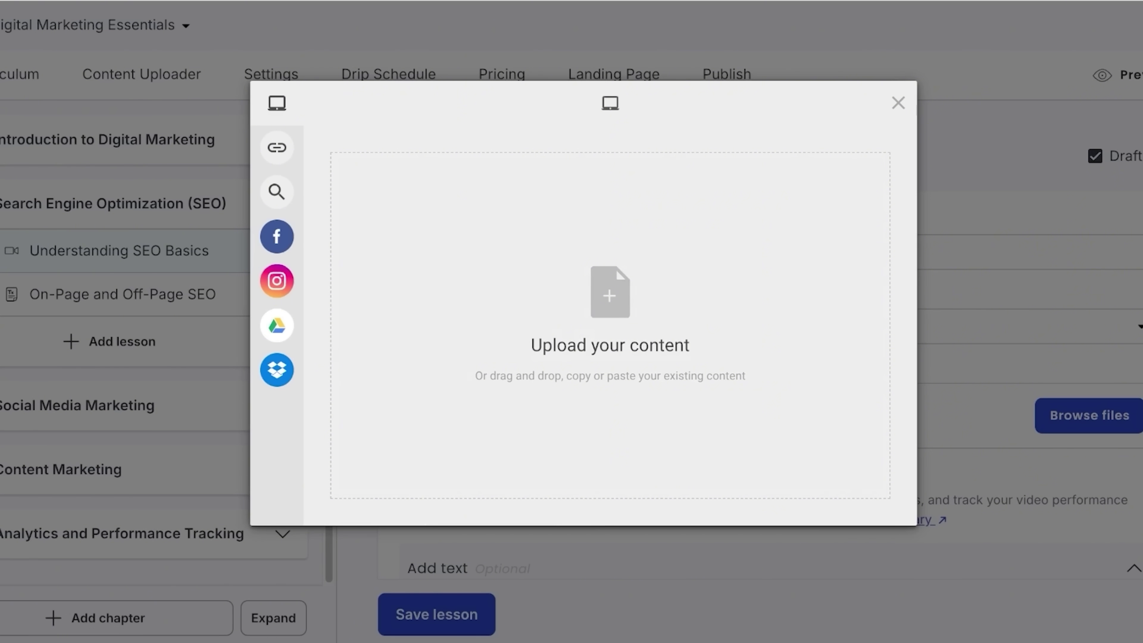
{"action": "key", "text": "Escape"}
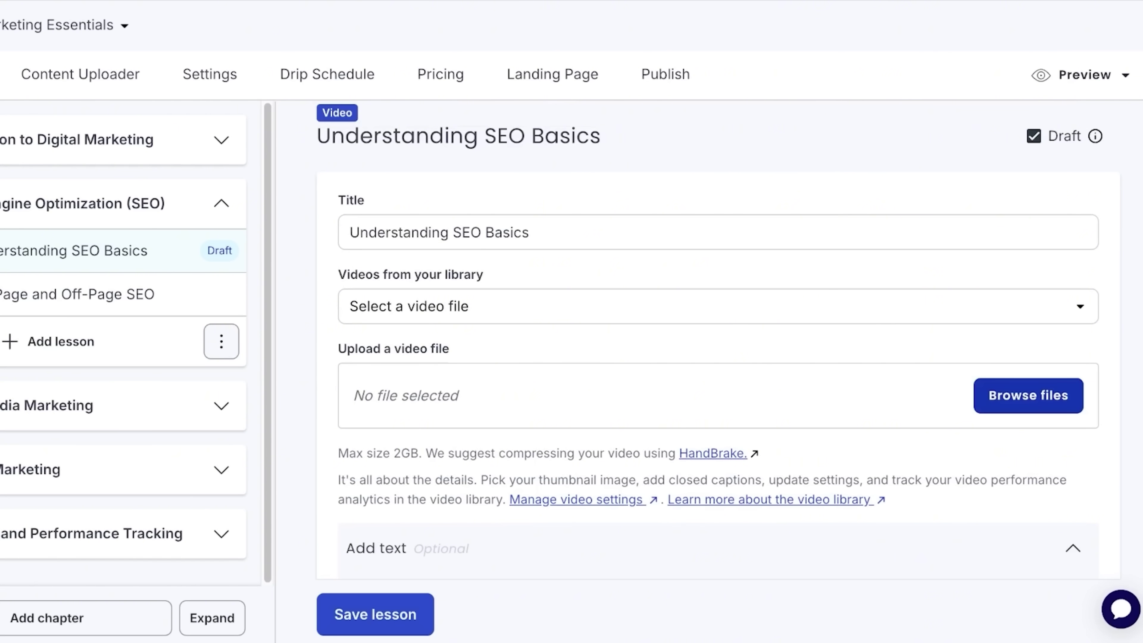
Open the Content Uploader, check the upload option for the Search Engine Optimization (SEO) chapter, and review the chapters' lesson lists
{"action": "left_click", "coordinate": [80, 74]}
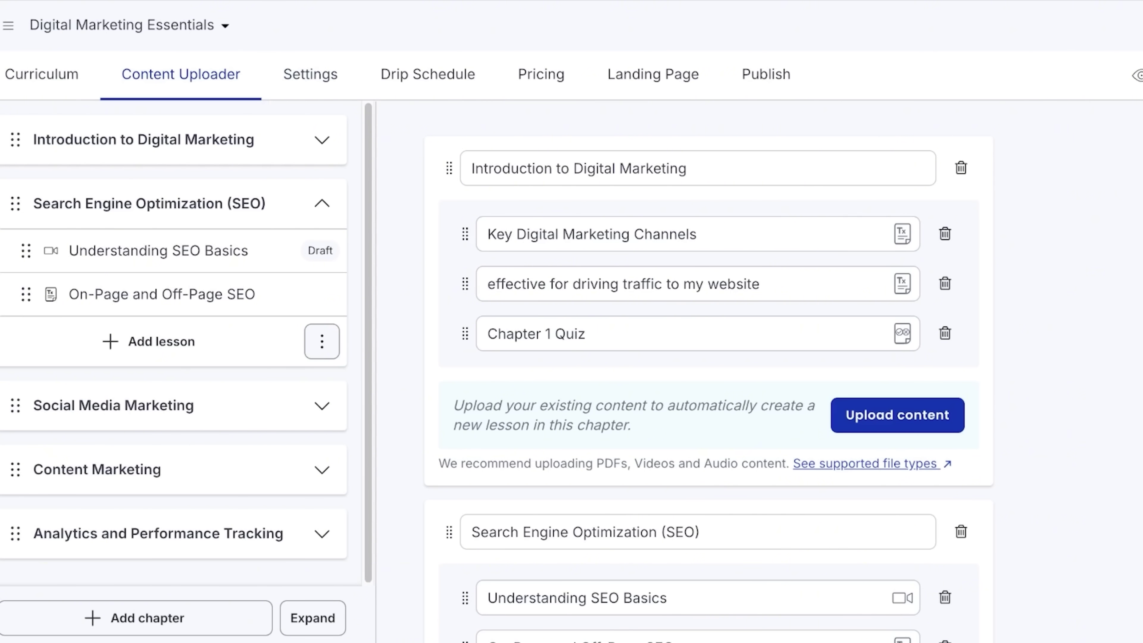
{"action": "scroll", "coordinate": [708, 369], "scroll_direction": "down", "scroll_amount": 4}
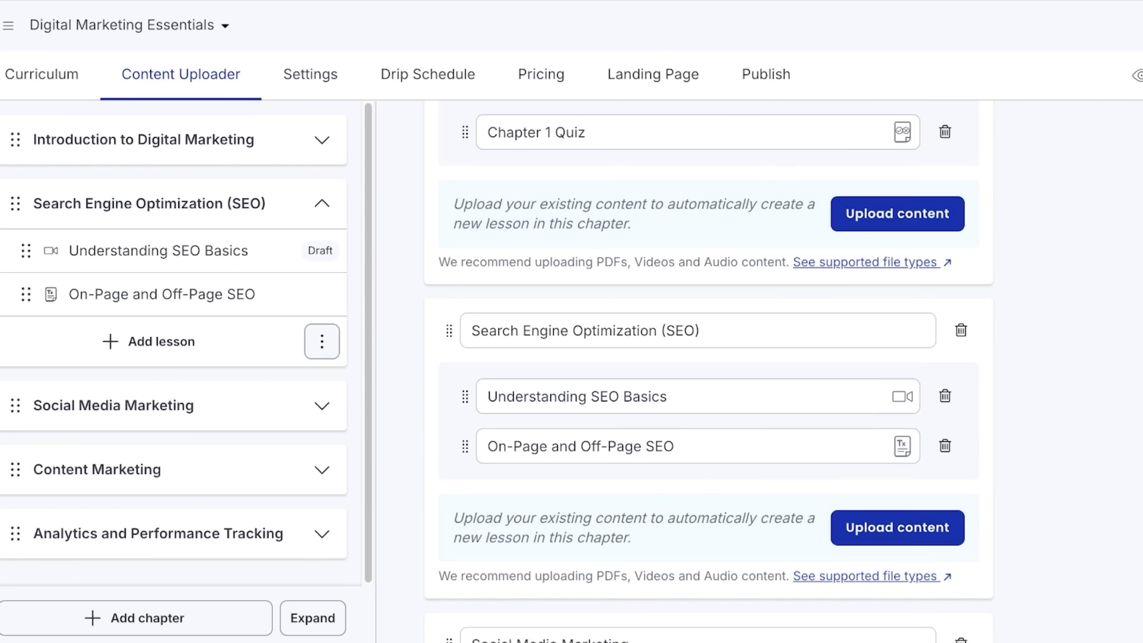
{"action": "left_click", "coordinate": [898, 531]}
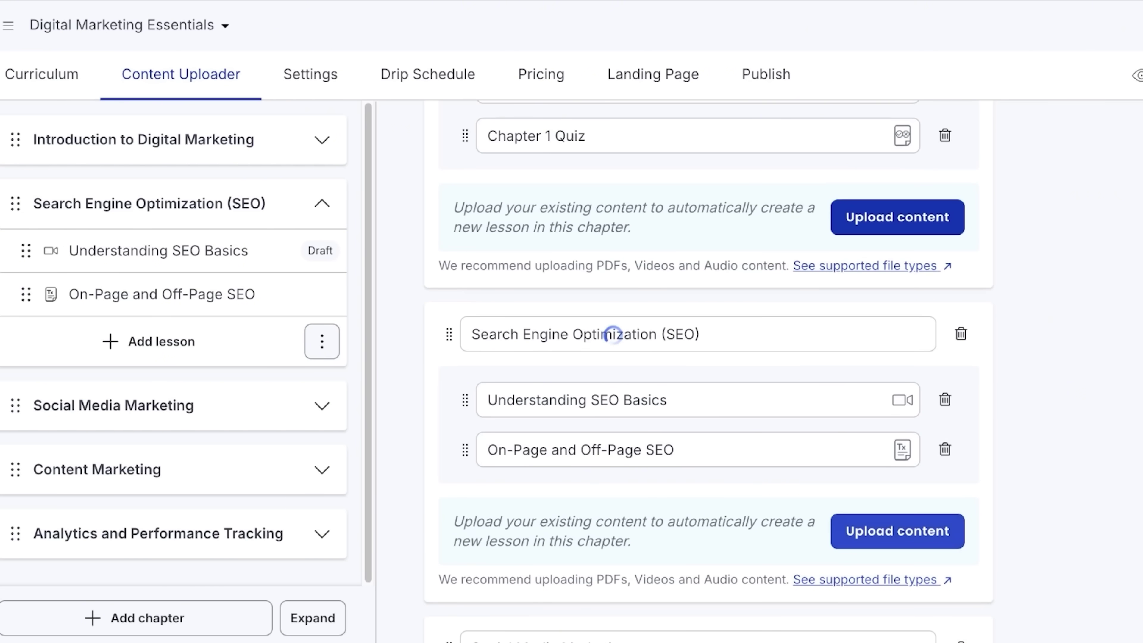
{"action": "key", "text": "Escape"}
{"action": "scroll", "coordinate": [709, 369], "scroll_direction": "up", "scroll_amount": 4}
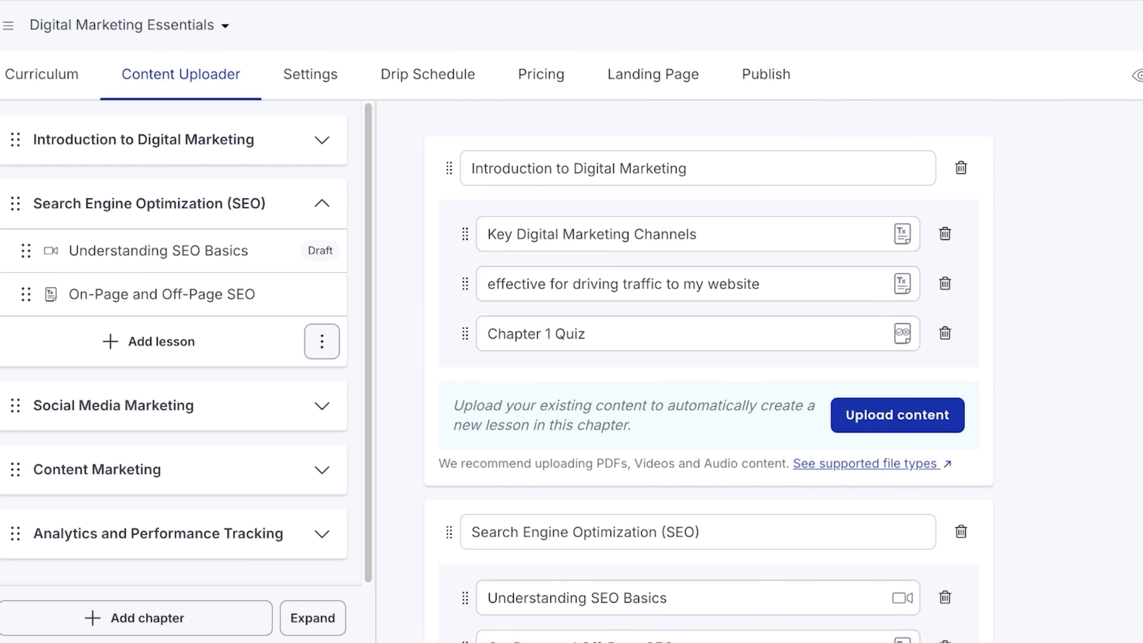
{"action": "scroll", "coordinate": [709, 369], "scroll_direction": "down", "scroll_amount": 5}
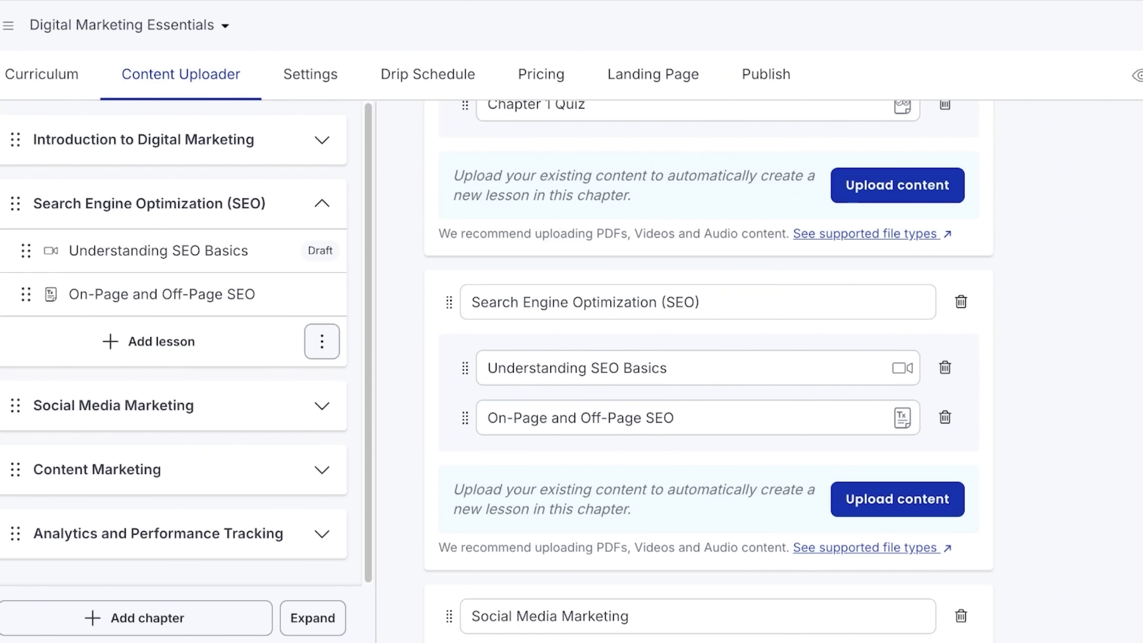
{"action": "scroll", "coordinate": [709, 369], "scroll_direction": "up", "scroll_amount": 5}
{"action": "scroll", "coordinate": [709, 369], "scroll_direction": "down", "scroll_amount": 1}
{"action": "scroll", "coordinate": [709, 369], "scroll_direction": "up", "scroll_amount": 1}
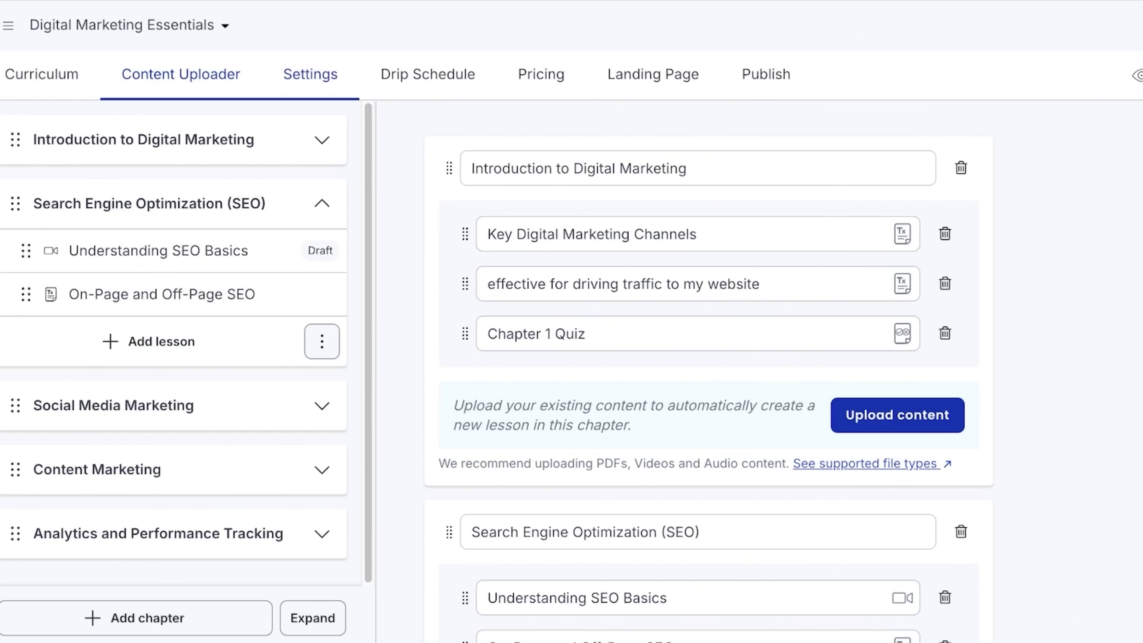
Open the course settings and select the course instructor under Basic settings
{"action": "left_click", "coordinate": [310, 74]}
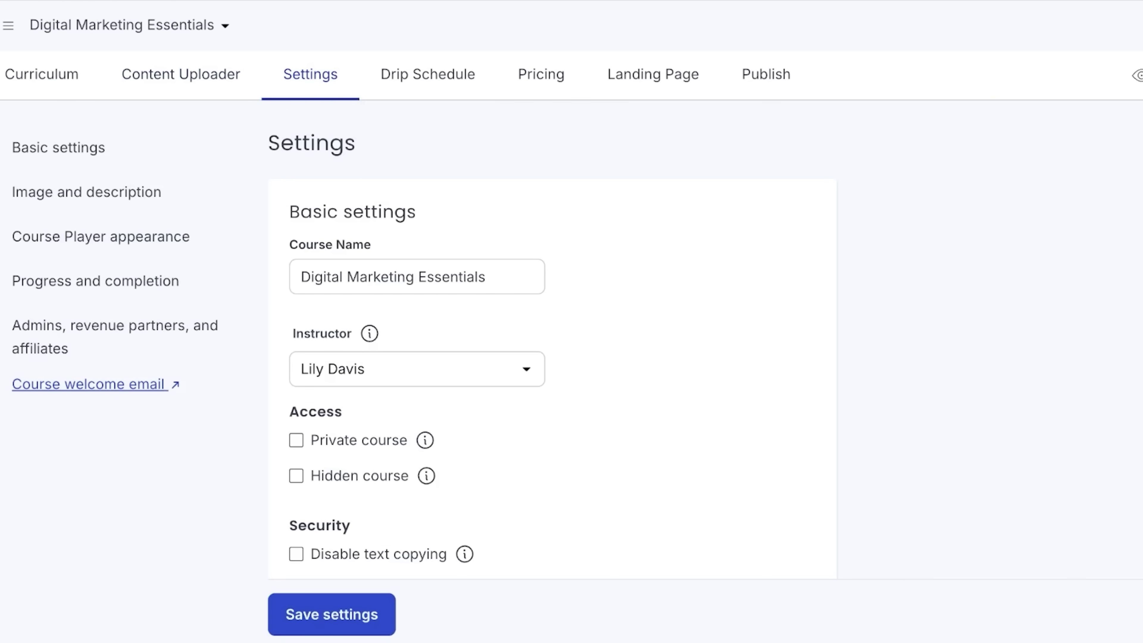
{"action": "left_click", "coordinate": [417, 369]}
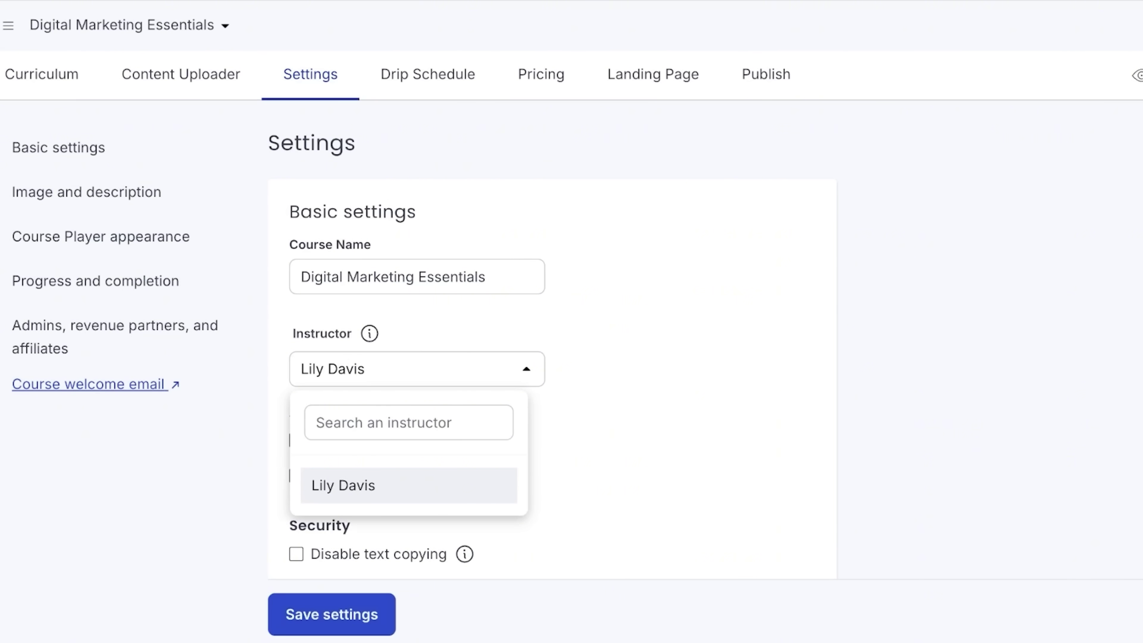
{"action": "left_click", "coordinate": [409, 485]}
{"action": "scroll", "coordinate": [552, 342], "scroll_direction": "down", "scroll_amount": 1}
{"action": "scroll", "coordinate": [552, 342], "scroll_direction": "up", "scroll_amount": 1}
{"action": "scroll", "coordinate": [550, 338], "scroll_direction": "down", "scroll_amount": 1}
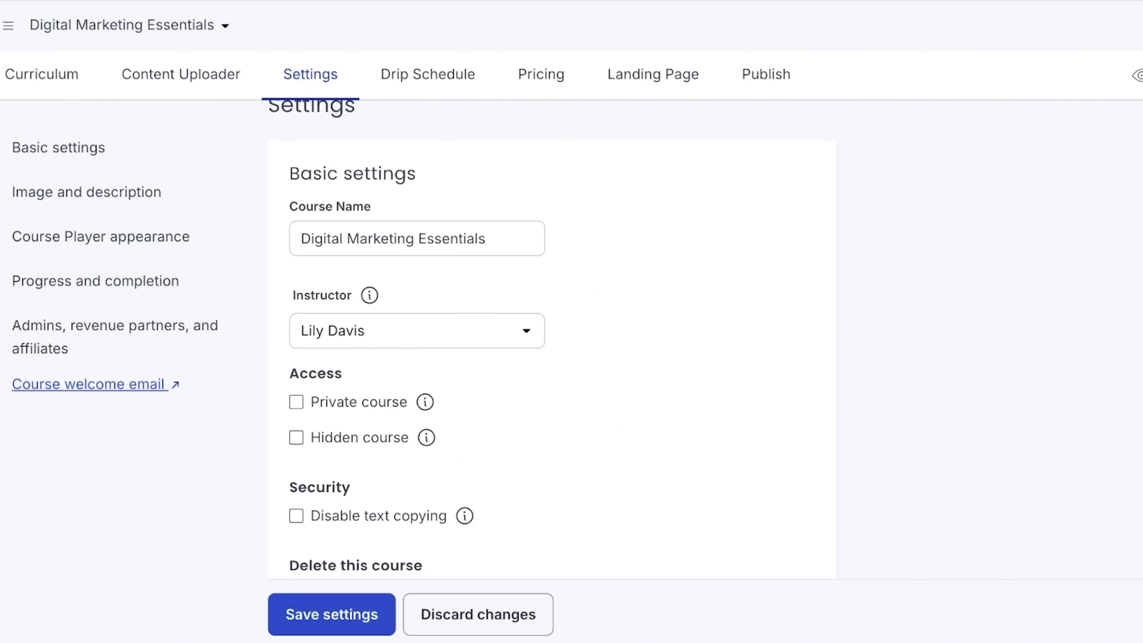
{"action": "scroll", "coordinate": [550, 339], "scroll_direction": "down", "scroll_amount": 2}
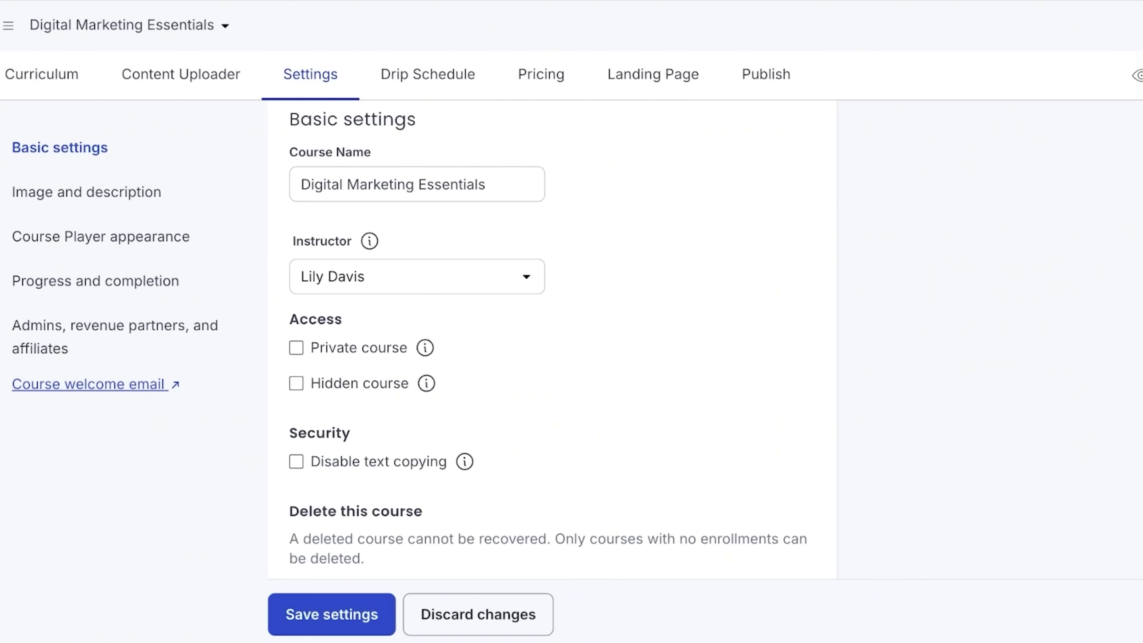
Try the Private course access option and clear it, and turn on Disable text copying under Security
{"action": "mouse_move", "coordinate": [425, 347]}
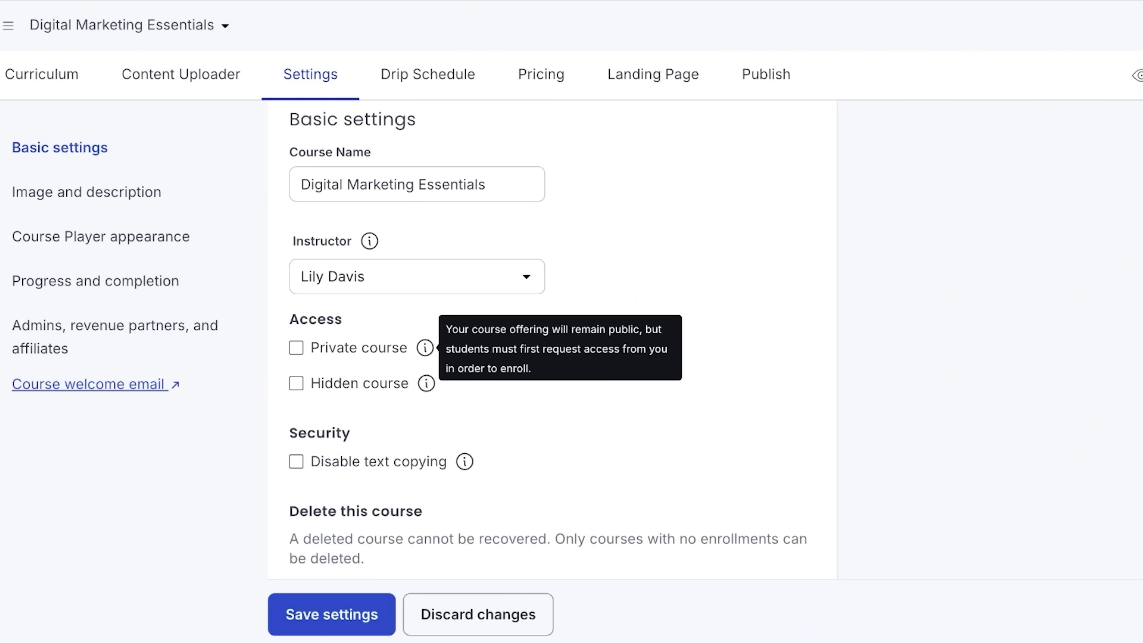
{"action": "left_click", "coordinate": [296, 347]}
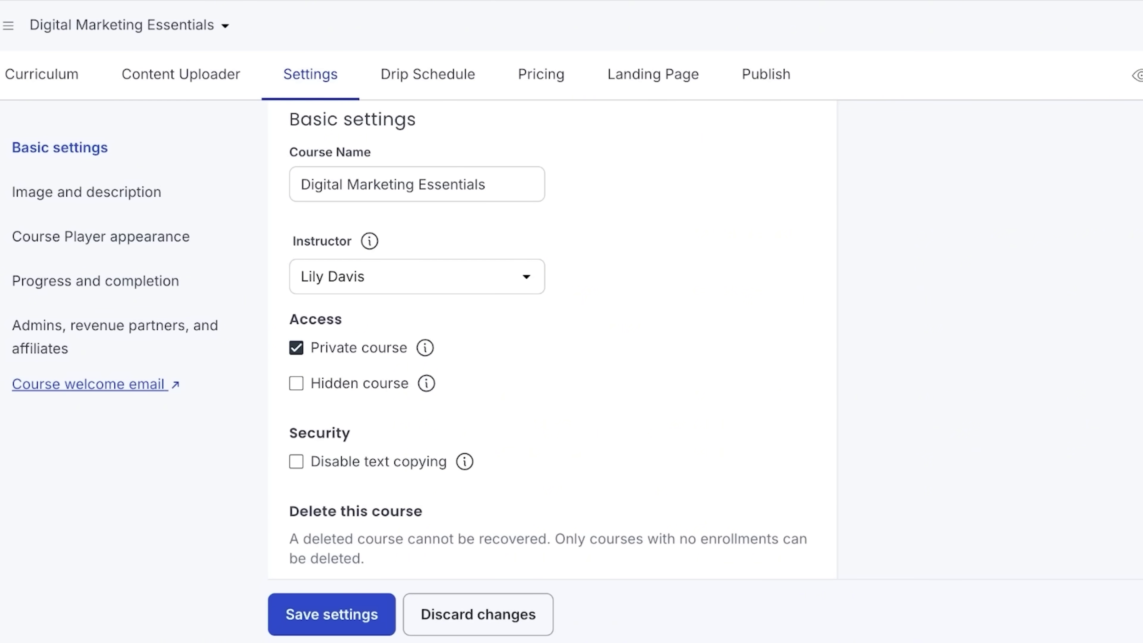
{"action": "left_click", "coordinate": [296, 347]}
{"action": "left_click", "coordinate": [296, 462]}
Examine the upload sources for the course image in Image and description, and close the upload dialog
{"action": "scroll", "coordinate": [552, 340], "scroll_direction": "down", "scroll_amount": 12}
{"action": "scroll", "coordinate": [552, 340], "scroll_direction": "up", "scroll_amount": 1}
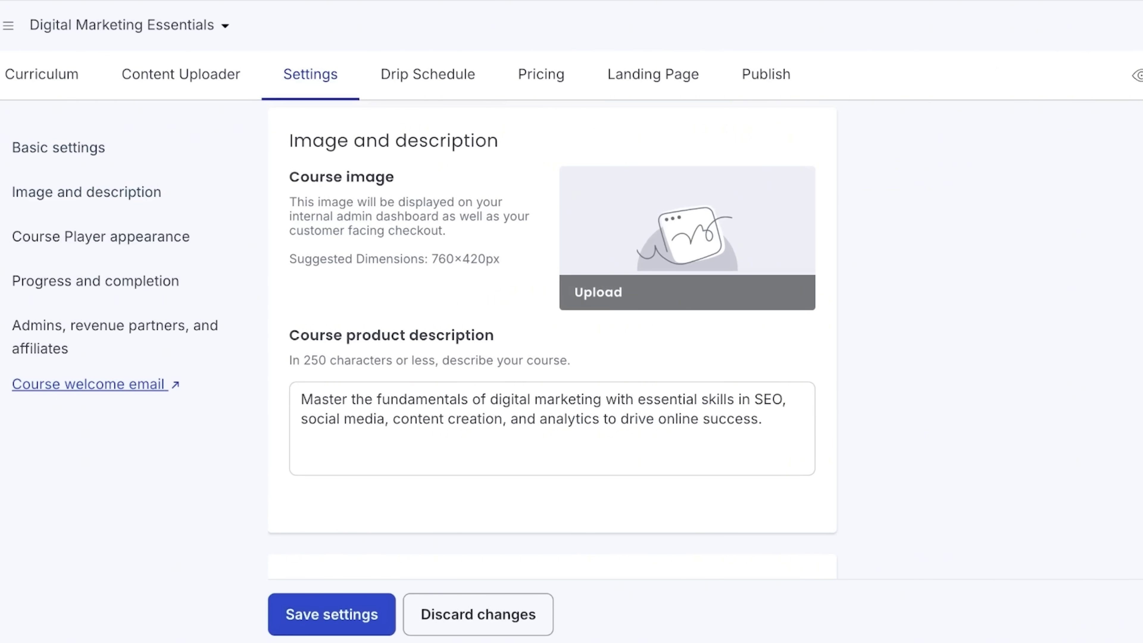
{"action": "left_click", "coordinate": [598, 293]}
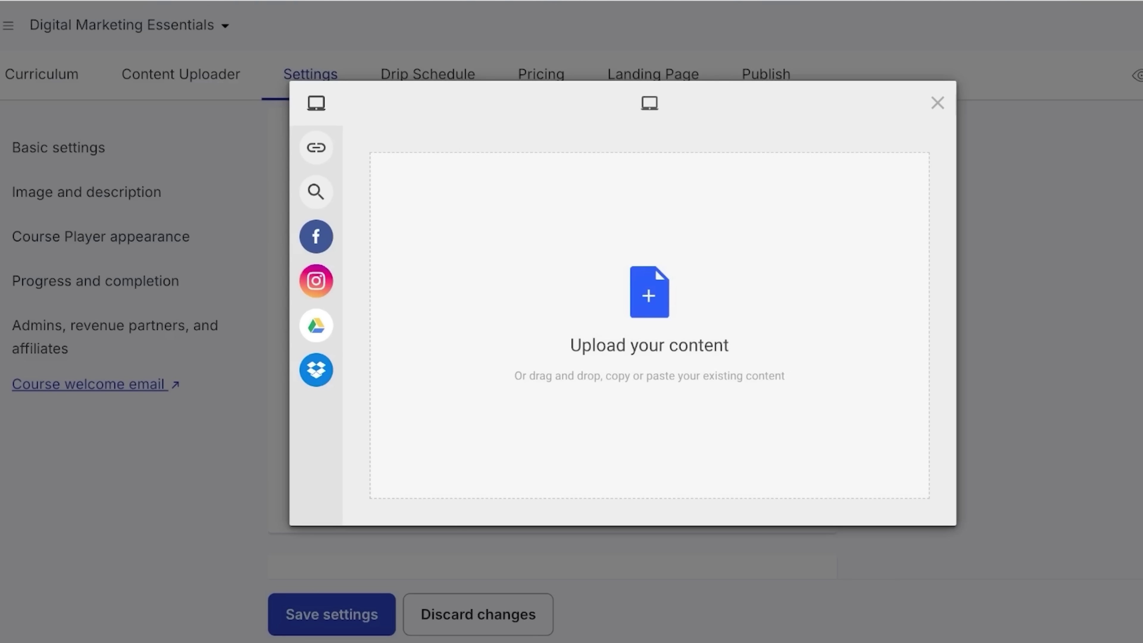
{"action": "left_click", "coordinate": [938, 103]}
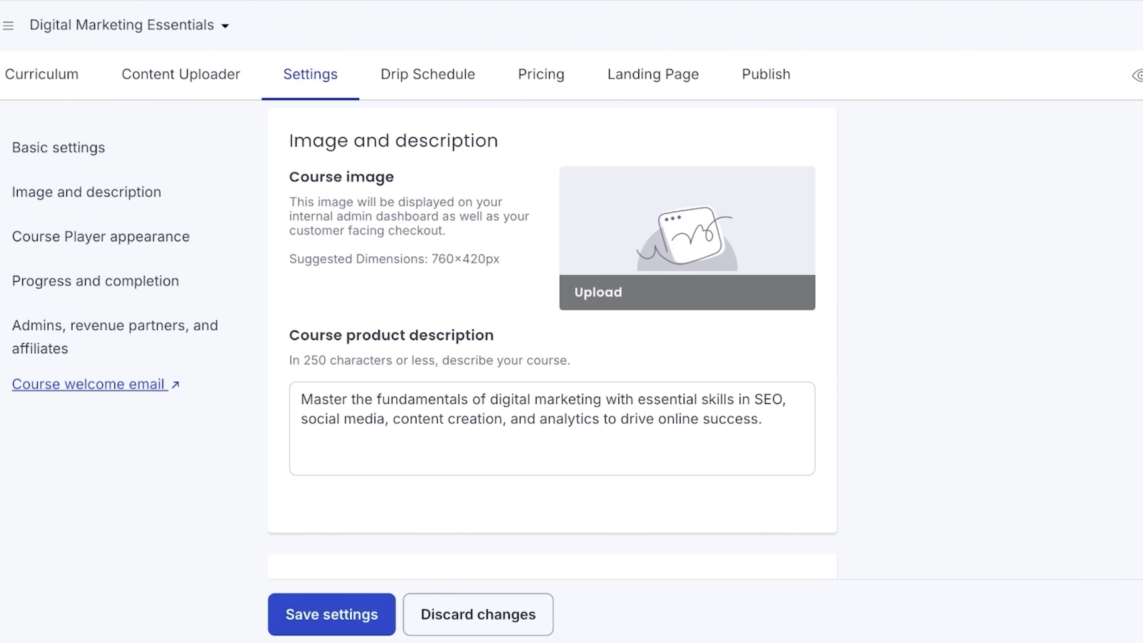
Set the Course Player's primary color to teal 3D9CA3 and its font to Droid Serif
{"action": "scroll", "coordinate": [553, 341], "scroll_direction": "down", "scroll_amount": 7}
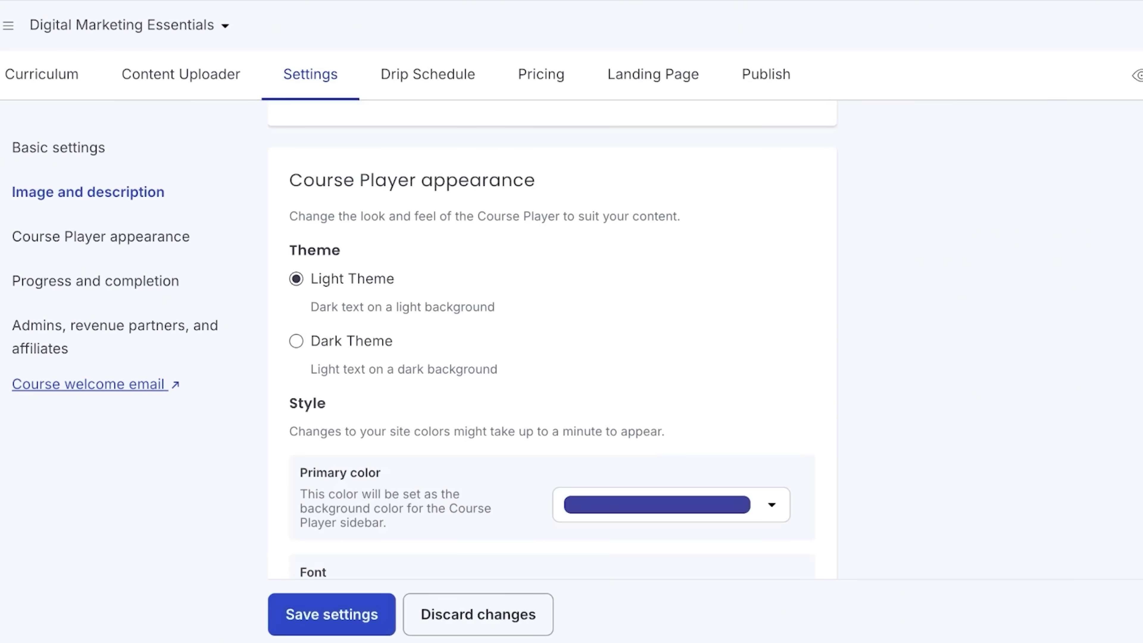
{"action": "scroll", "coordinate": [553, 341], "scroll_direction": "down", "scroll_amount": 3}
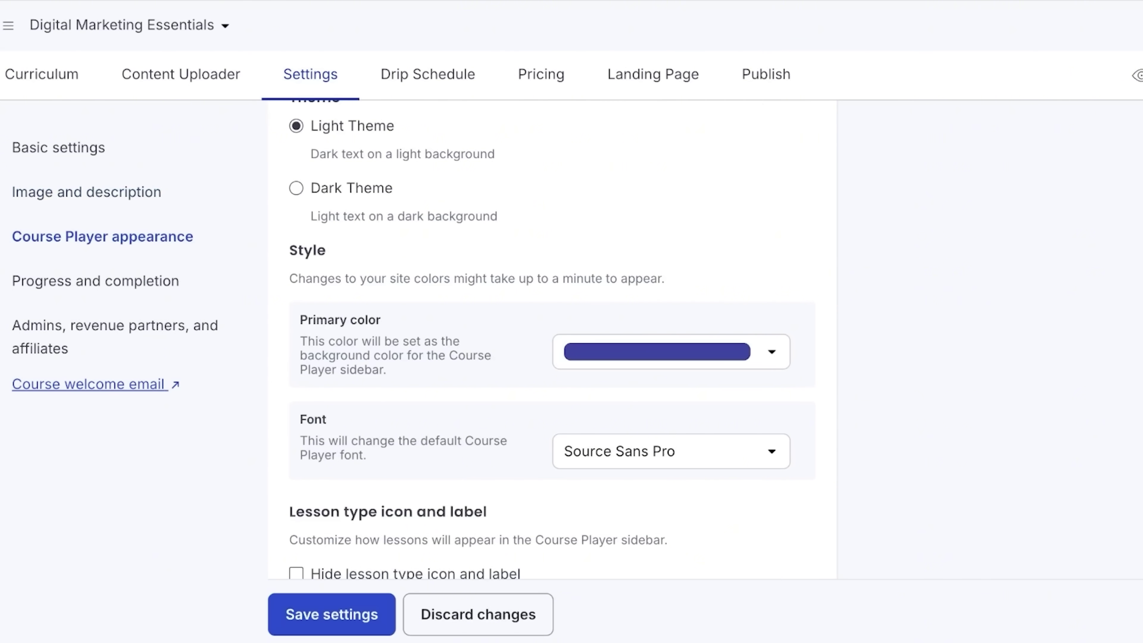
{"action": "left_click", "coordinate": [671, 351]}
{"action": "mouse_move", "coordinate": [661, 522]}
{"action": "left_mouse_down"}
{"action": "mouse_move", "coordinate": [711, 523]}
{"action": "mouse_move", "coordinate": [638, 522]}
{"action": "left_mouse_up"}
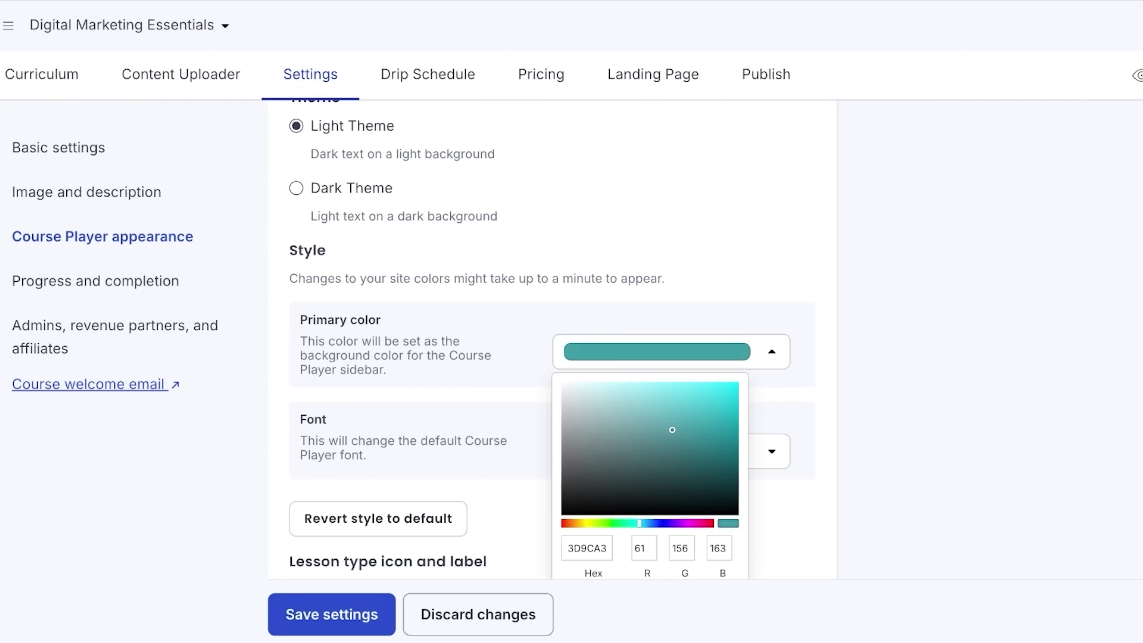
{"action": "left_click", "coordinate": [671, 351]}
{"action": "scroll", "coordinate": [552, 341], "scroll_direction": "down", "scroll_amount": 1}
{"action": "left_click", "coordinate": [671, 415]}
{"action": "left_click", "coordinate": [607, 506]}
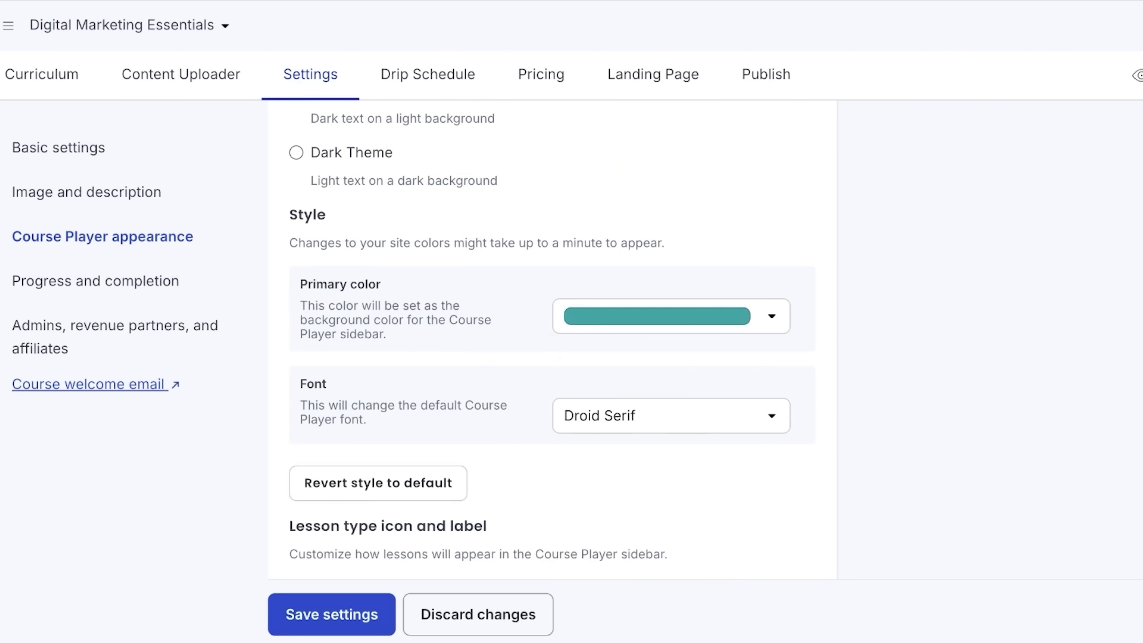
Require video completion under Video lesson progress and set the completion percentage to 80
{"action": "scroll", "coordinate": [552, 340], "scroll_direction": "down", "scroll_amount": 9}
{"action": "scroll", "coordinate": [552, 340], "scroll_direction": "up", "scroll_amount": 4}
{"action": "scroll", "coordinate": [552, 340], "scroll_direction": "down", "scroll_amount": 1}
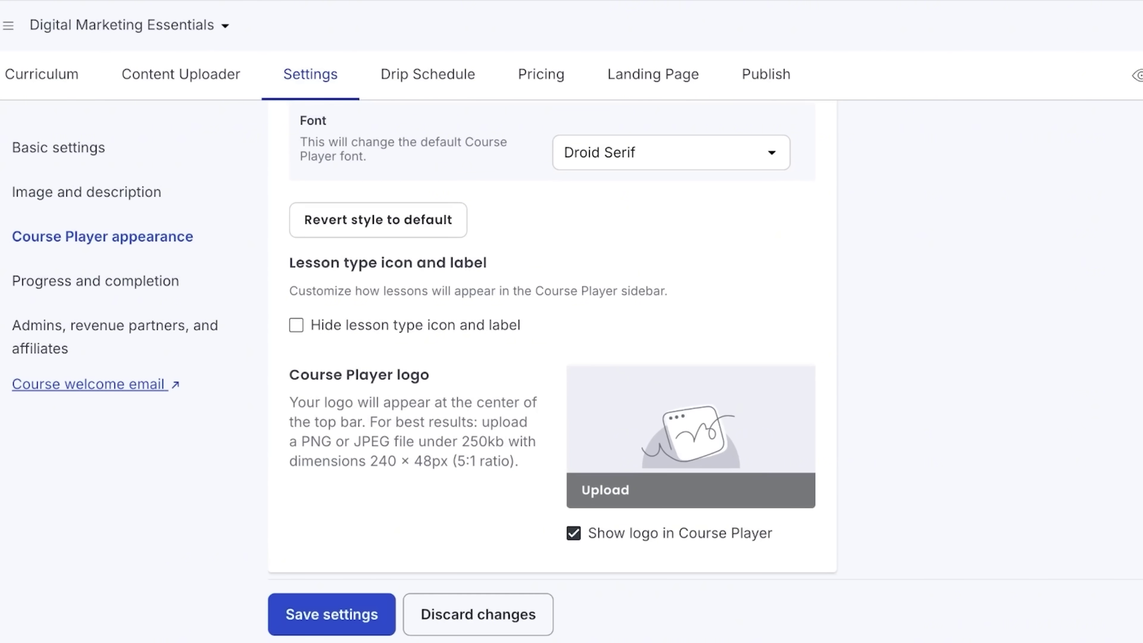
{"action": "scroll", "coordinate": [551, 341], "scroll_direction": "down", "scroll_amount": 10}
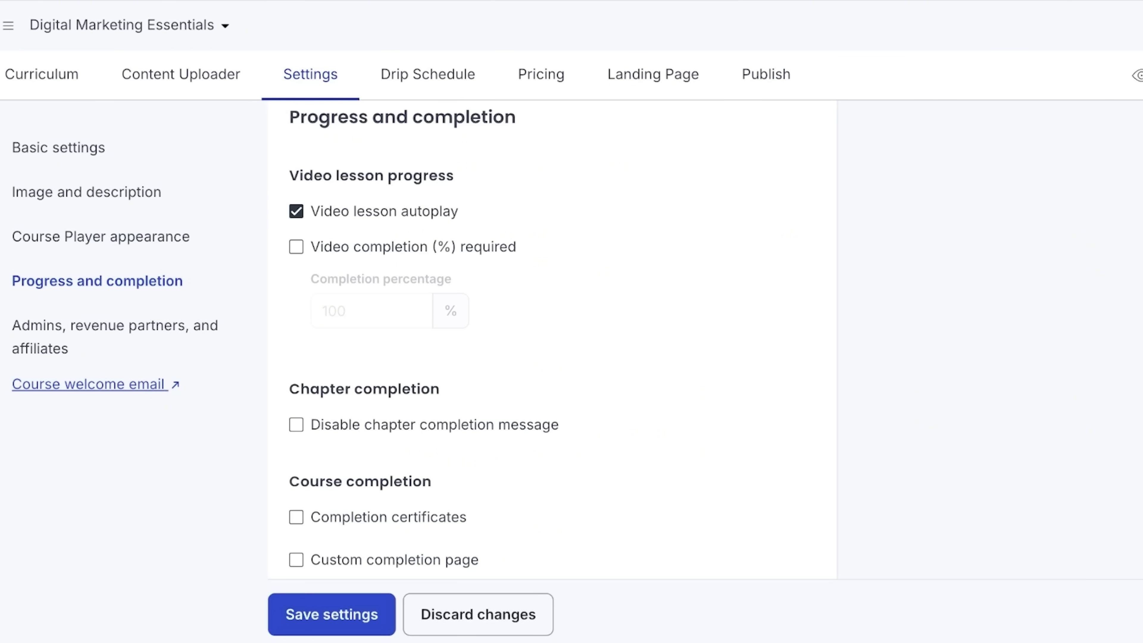
{"action": "left_click", "coordinate": [296, 246]}
{"action": "left_click", "coordinate": [296, 211]}
{"action": "left_click", "coordinate": [296, 211]}
{"action": "left_click", "coordinate": [360, 310]}
{"action": "key", "text": "ctrl+a"}
{"action": "type", "text": "80"}
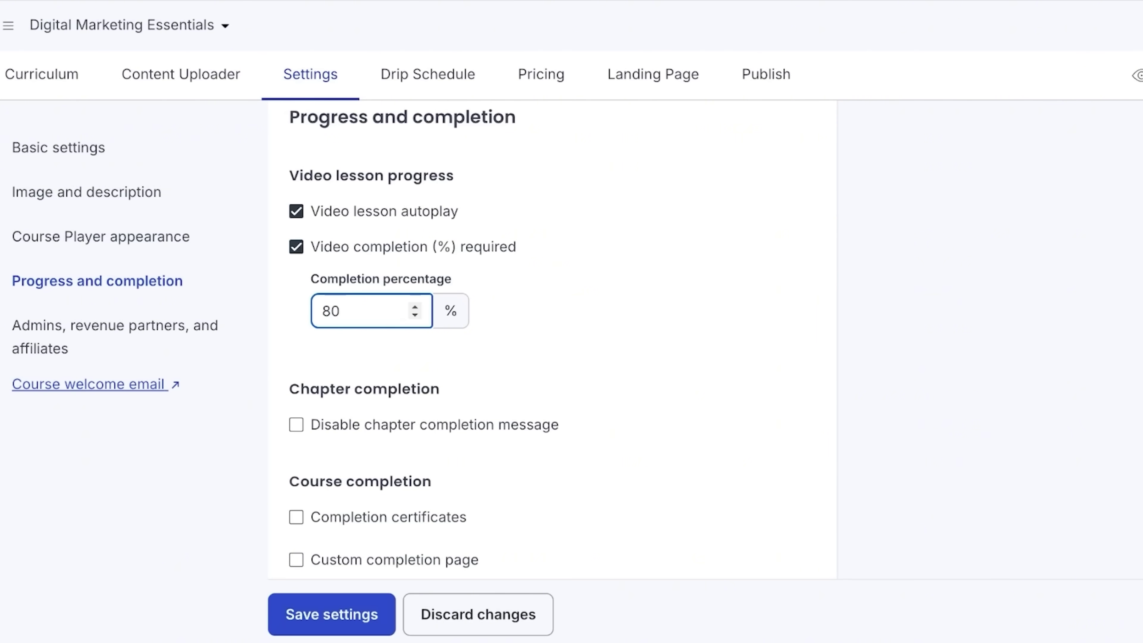
Try the option that disables the chapter completion message, and clear it again
{"action": "scroll", "coordinate": [558, 337], "scroll_direction": "down", "scroll_amount": 1}
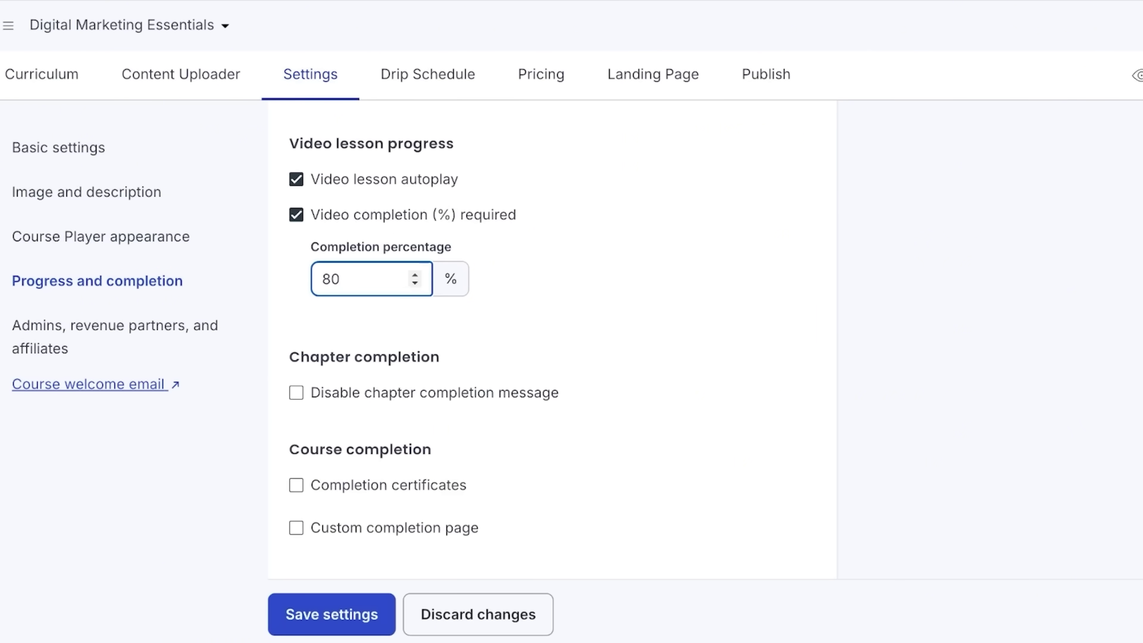
{"action": "left_click", "coordinate": [296, 392]}
{"action": "left_click", "coordinate": [296, 392]}
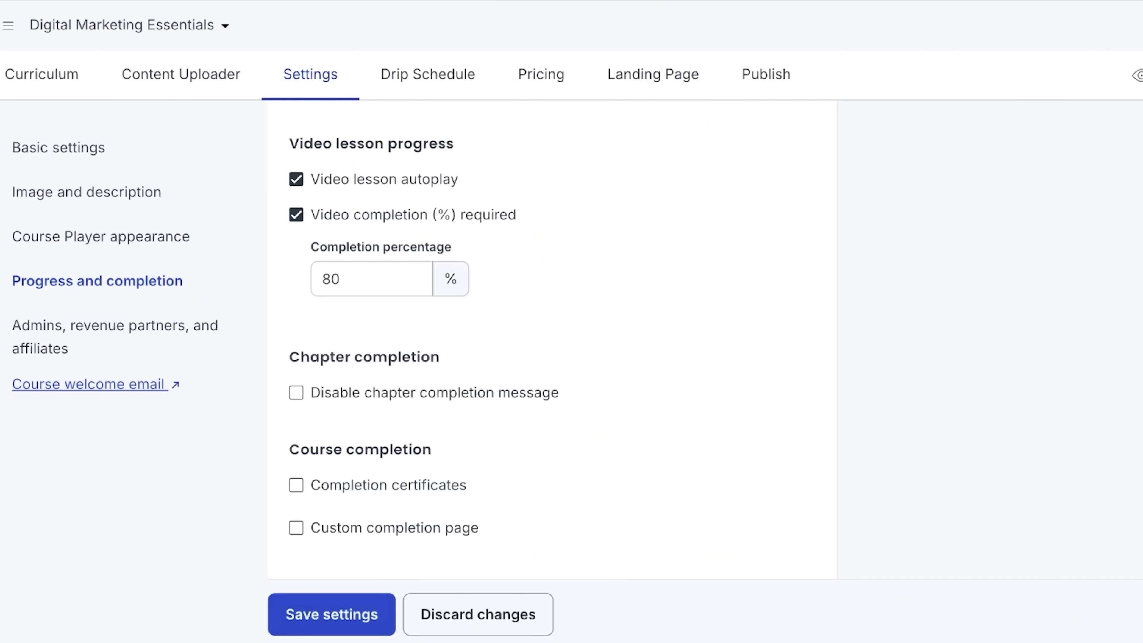
Enable completion certificates under Course completion and check the list of available certificates
{"action": "left_click", "coordinate": [295, 485]}
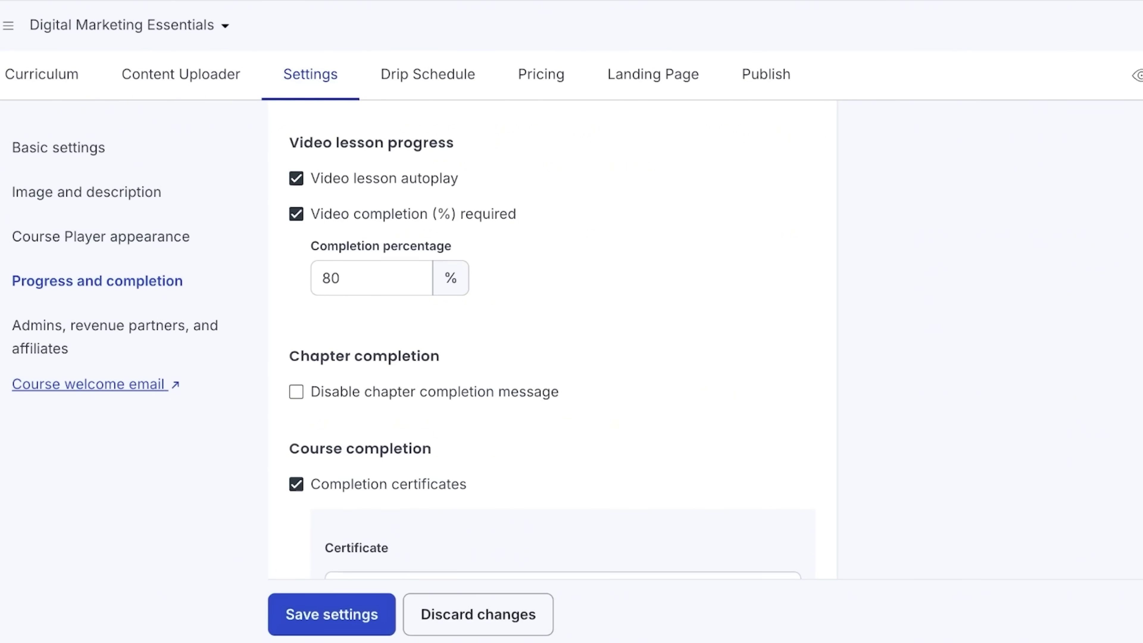
{"action": "scroll", "coordinate": [552, 340], "scroll_direction": "down", "scroll_amount": 3}
{"action": "left_click", "coordinate": [563, 431]}
{"action": "left_click", "coordinate": [324, 473]}
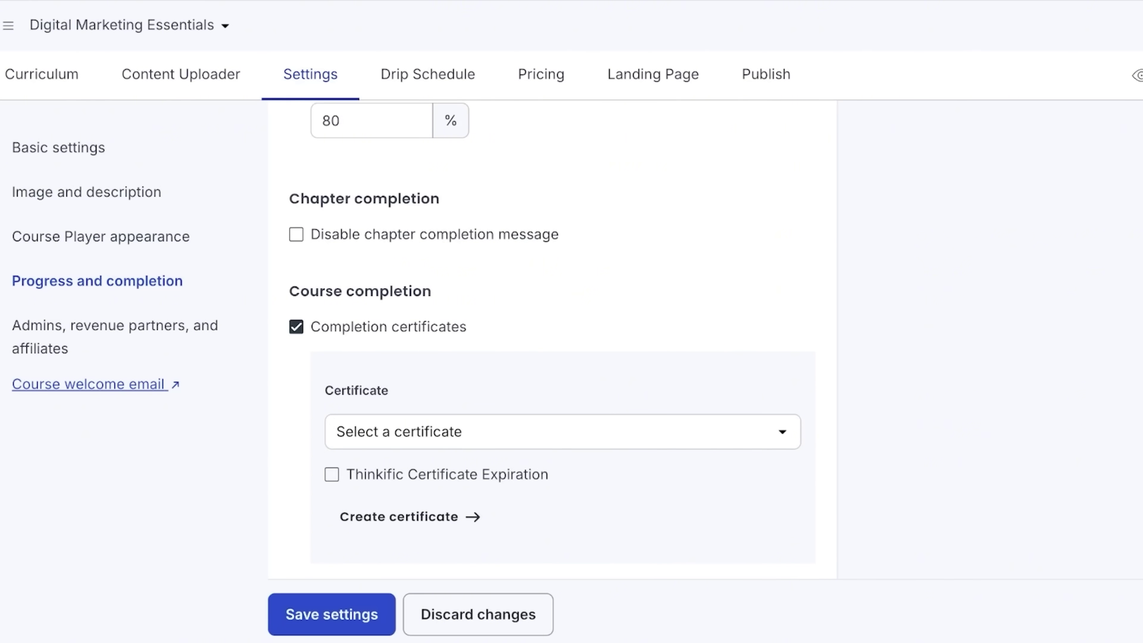
Try Thinkific Certificate Expiration with the After a period of and On a certain date options, and switch the expiration off
{"action": "left_click", "coordinate": [332, 475]}
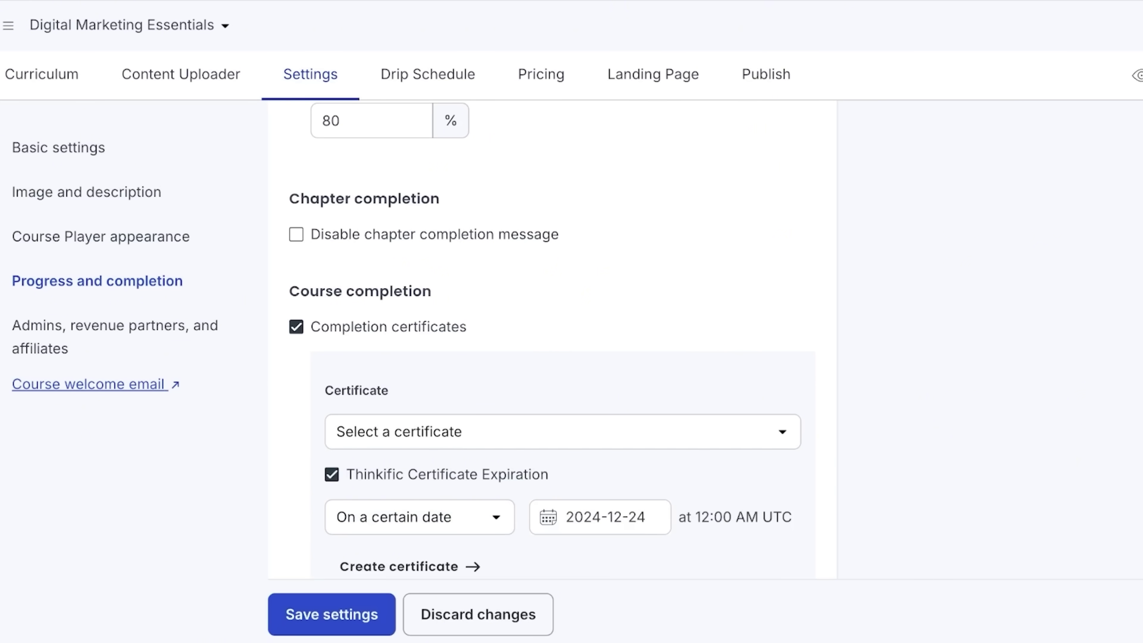
{"action": "scroll", "coordinate": [551, 340], "scroll_direction": "down", "scroll_amount": 3}
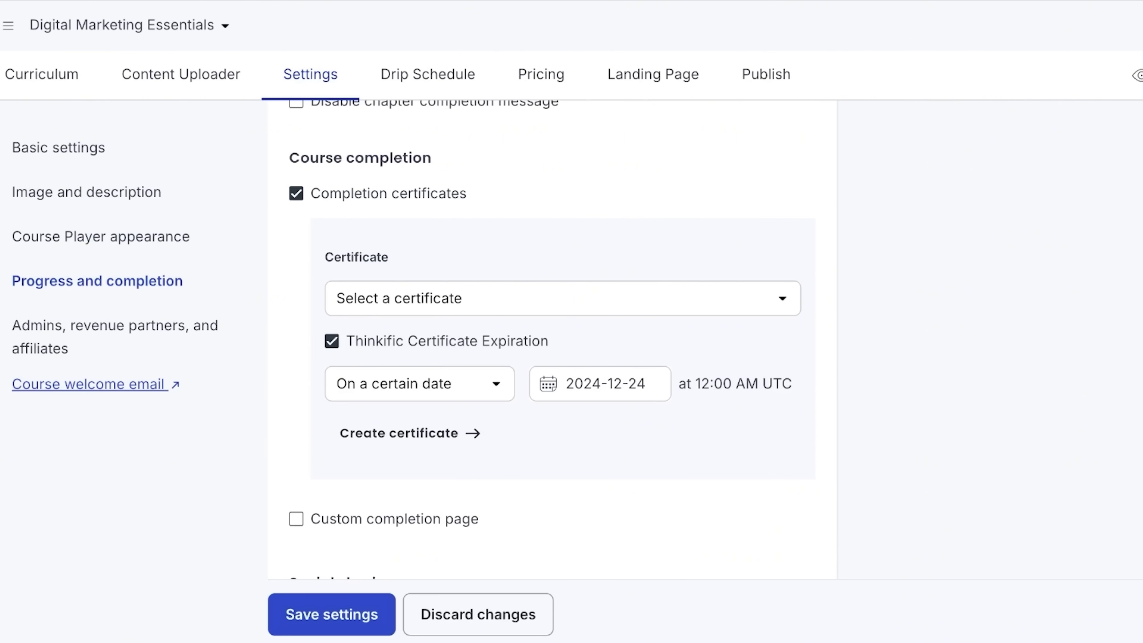
{"action": "left_click", "coordinate": [419, 384]}
{"action": "left_click", "coordinate": [401, 434]}
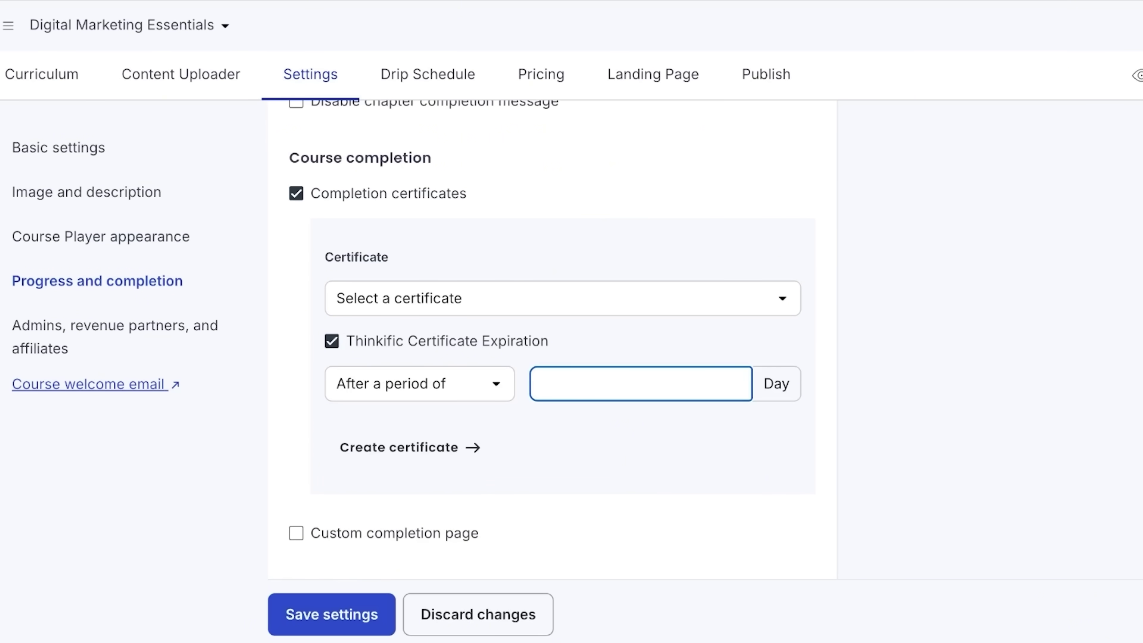
{"action": "left_click", "coordinate": [419, 384]}
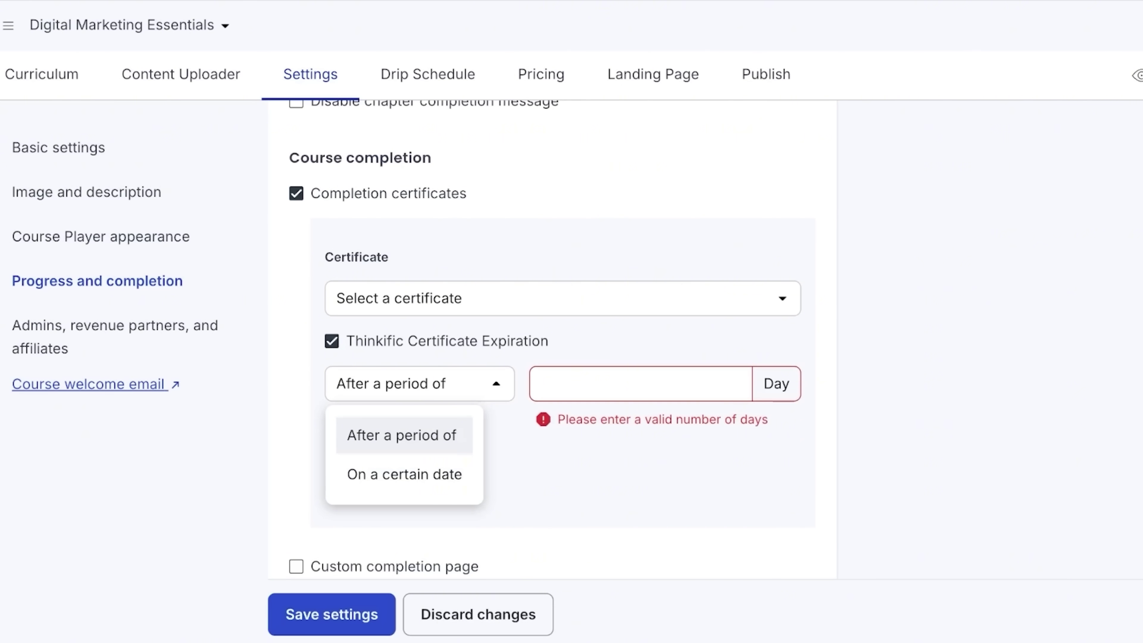
{"action": "left_click", "coordinate": [404, 474]}
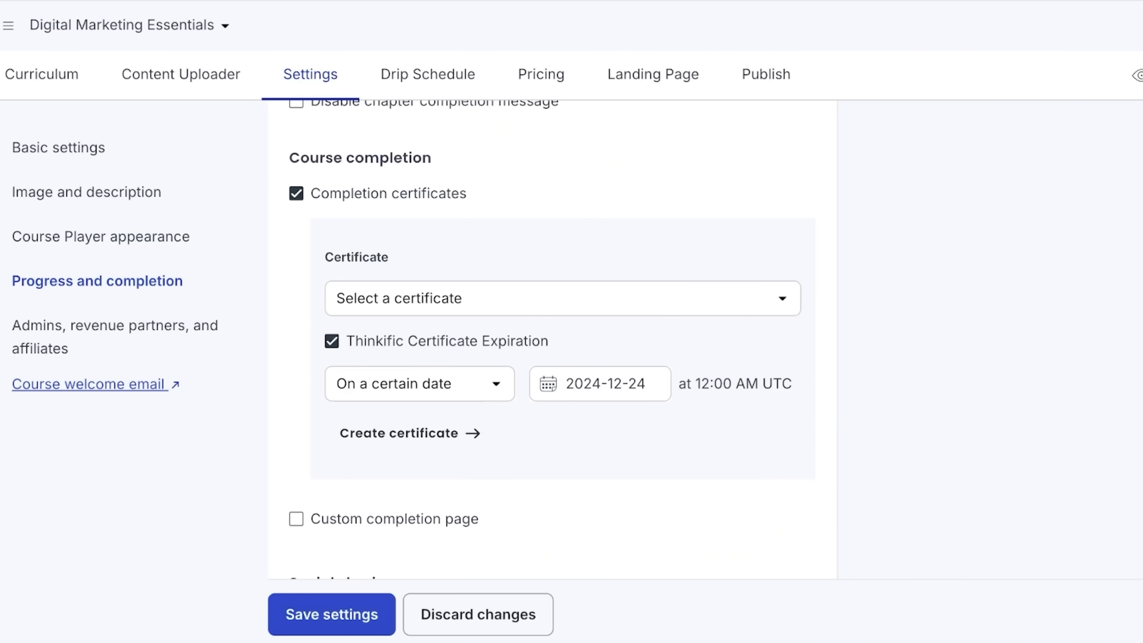
{"action": "left_click", "coordinate": [332, 341]}
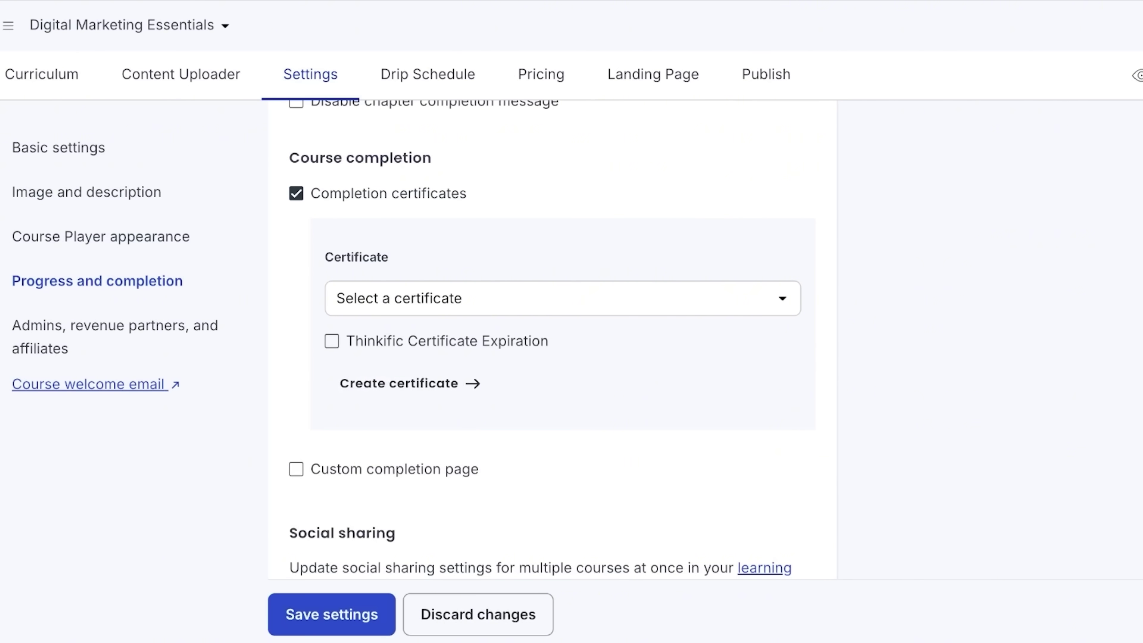
Examine the certificate choices, the social sharing options, and the course admin, revenue partner and affiliate settings
{"action": "left_click", "coordinate": [563, 298]}
{"action": "left_click", "coordinate": [563, 298]}
{"action": "scroll", "coordinate": [552, 340], "scroll_direction": "down", "scroll_amount": 8}
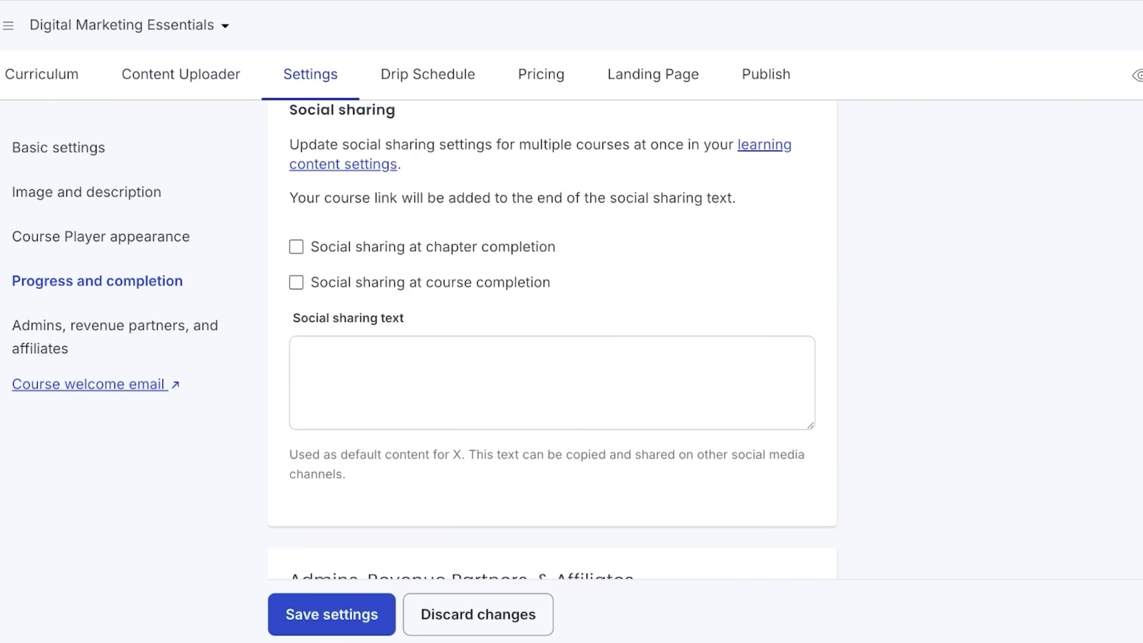
{"action": "scroll", "coordinate": [552, 338], "scroll_direction": "down", "scroll_amount": 5}
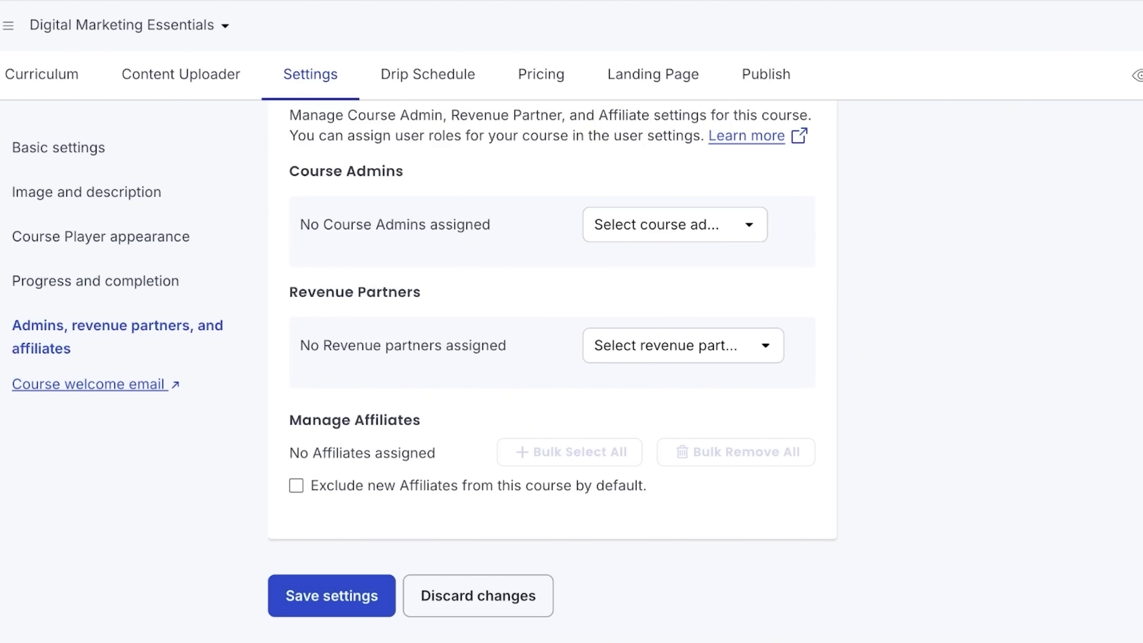
{"action": "scroll", "coordinate": [553, 338], "scroll_direction": "up", "scroll_amount": 2}
{"action": "scroll", "coordinate": [552, 338], "scroll_direction": "down", "scroll_amount": 2}
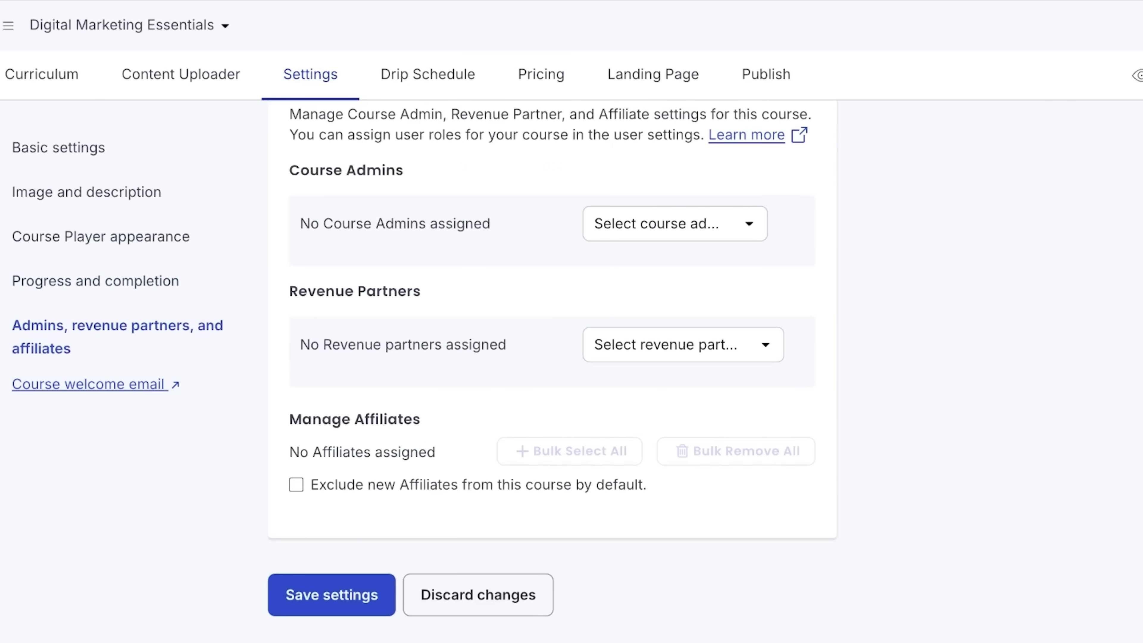
Create a drip schedule for the course and read the descriptions of its release date options
{"action": "scroll", "coordinate": [552, 337], "scroll_direction": "up", "scroll_amount": 10}
{"action": "left_click", "coordinate": [427, 74]}
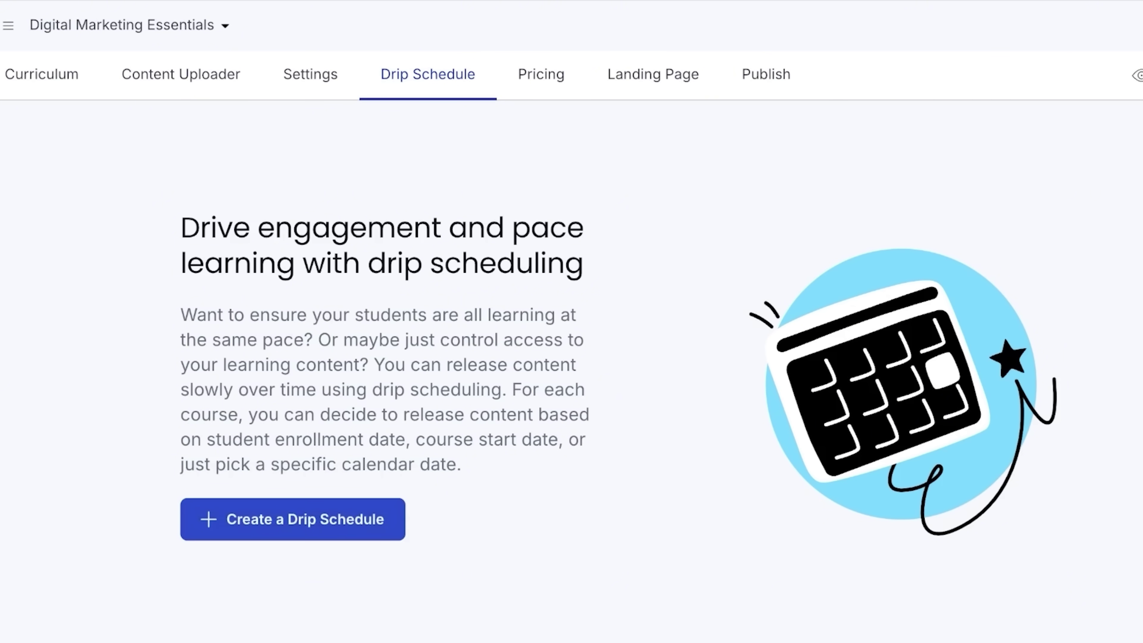
{"action": "left_click", "coordinate": [293, 519]}
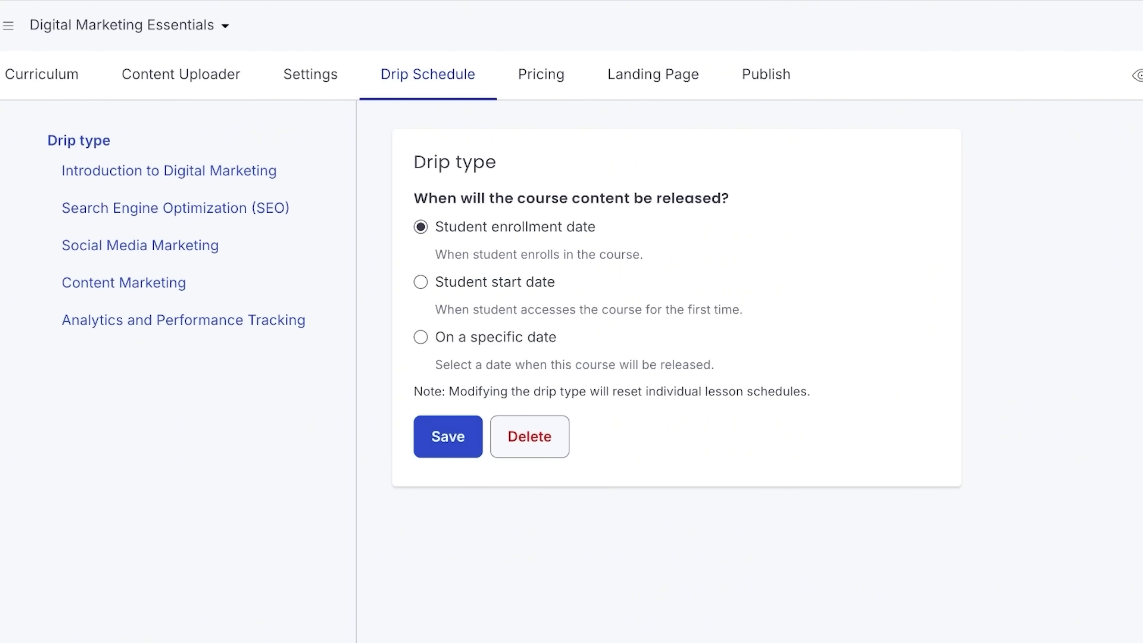
{"action": "left_click_drag", "start_coordinate": [435, 309], "coordinate": [556, 336]}
{"action": "left_click_drag", "start_coordinate": [435, 365], "coordinate": [682, 364]}
{"action": "left_click", "coordinate": [683, 365]}
{"action": "left_click_drag", "start_coordinate": [455, 254], "coordinate": [613, 255]}
Compare the drip types Student start date and On a specific date, and save the schedule with Student start date
{"action": "left_click", "coordinate": [420, 282]}
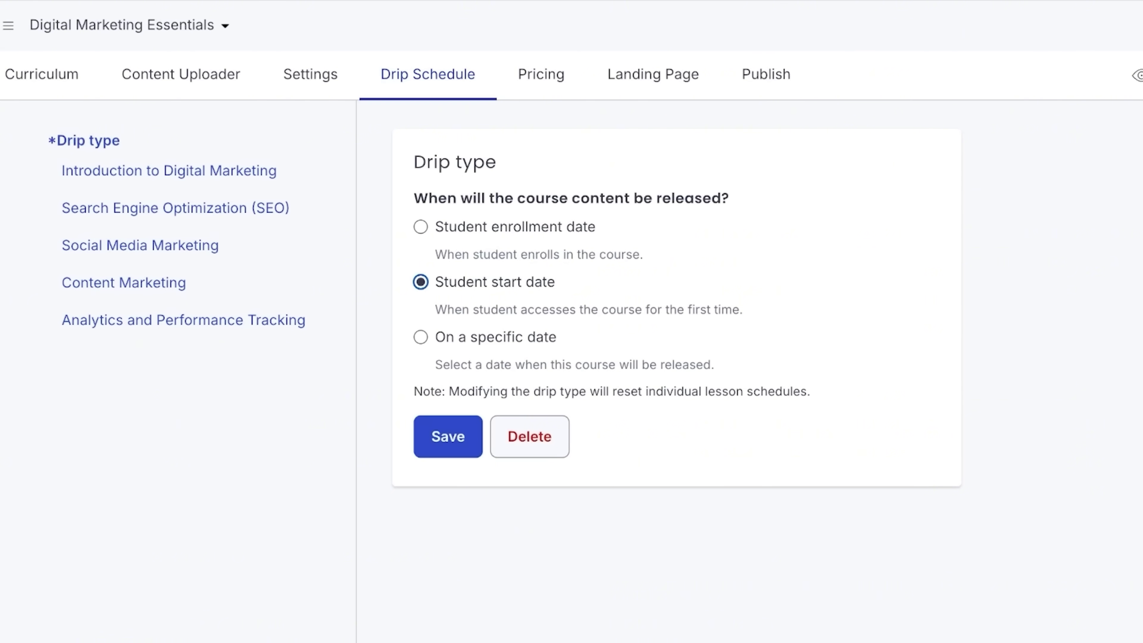
{"action": "left_click_drag", "start_coordinate": [448, 310], "coordinate": [742, 309]}
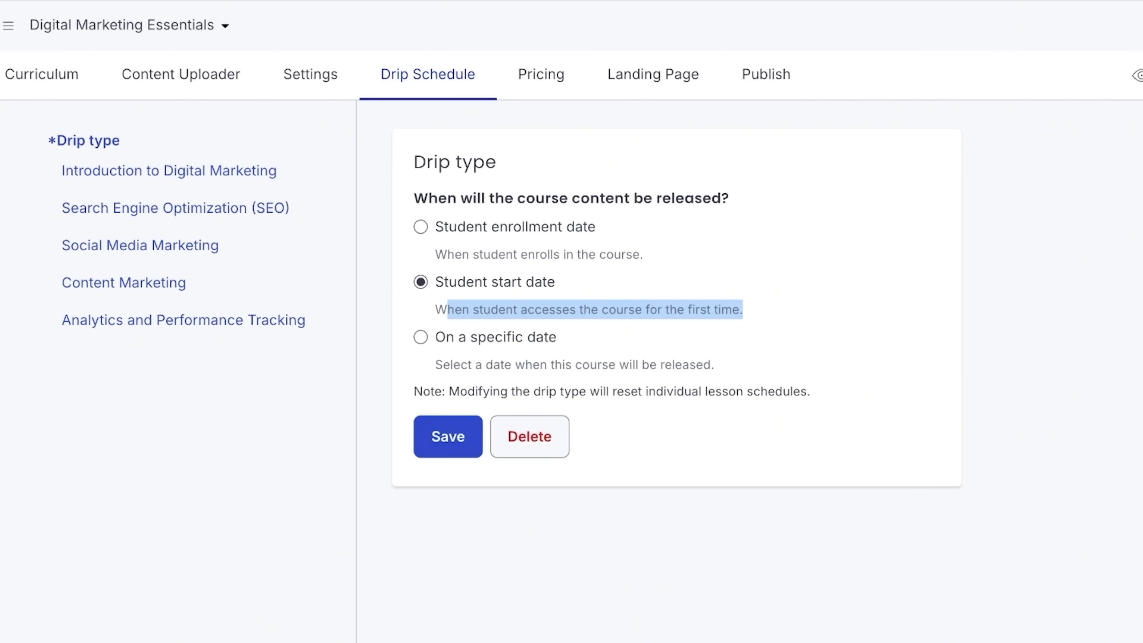
{"action": "left_click", "coordinate": [421, 336]}
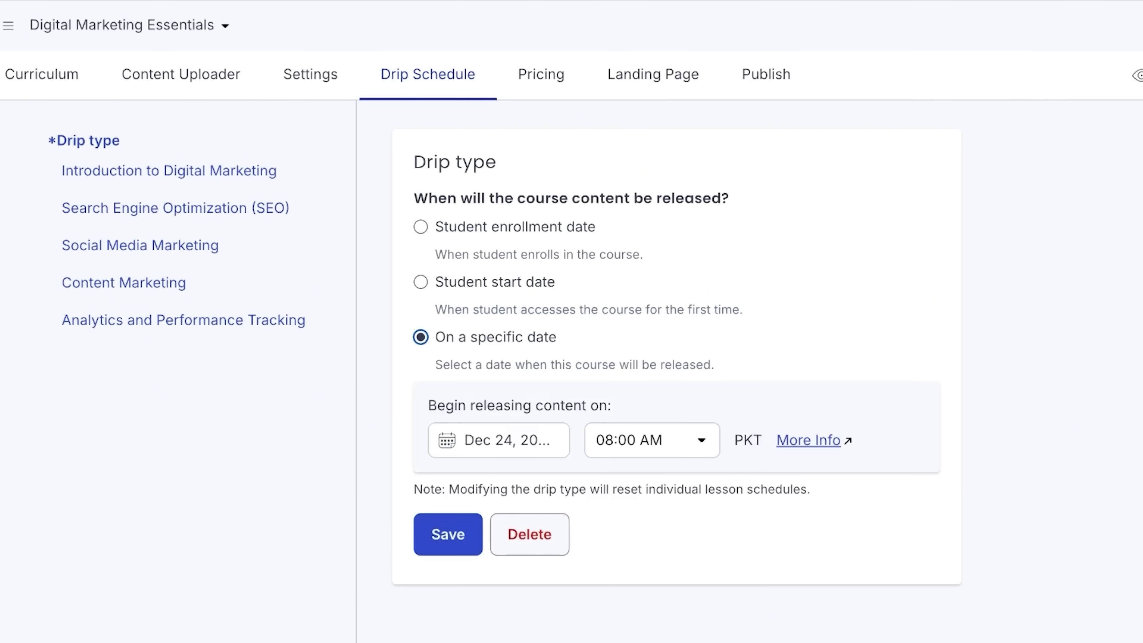
{"action": "left_click", "coordinate": [420, 282]}
{"action": "key", "text": "Tab"}
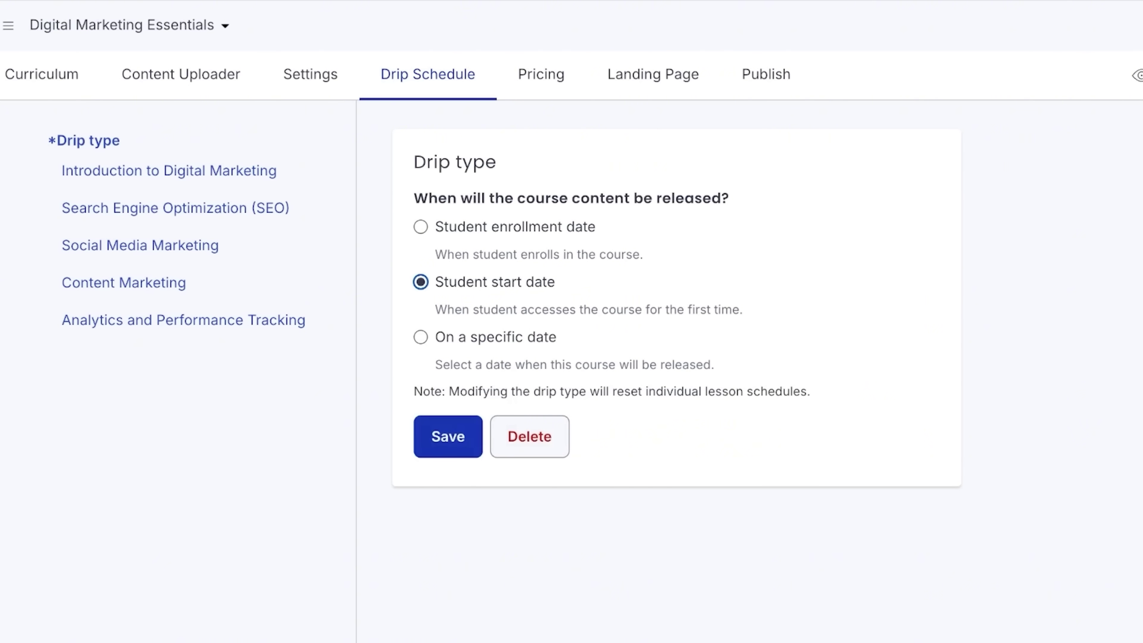
{"action": "key", "text": "Return"}
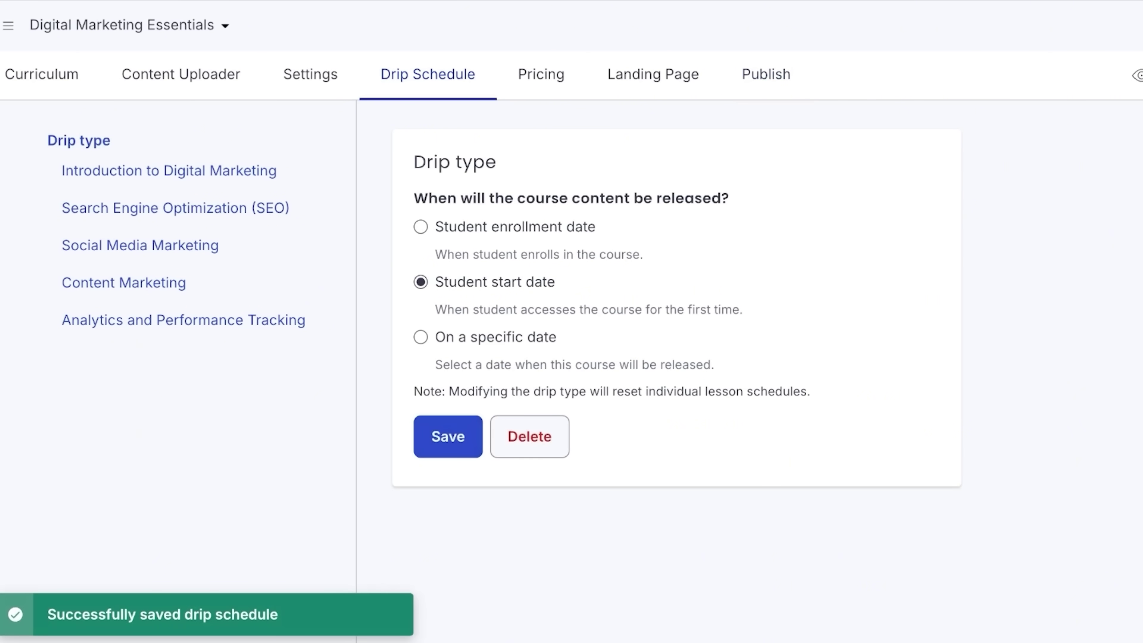
Set all three Introduction to Digital Marketing items to release 0 days after the start date and save them
{"action": "left_click", "coordinate": [168, 170]}
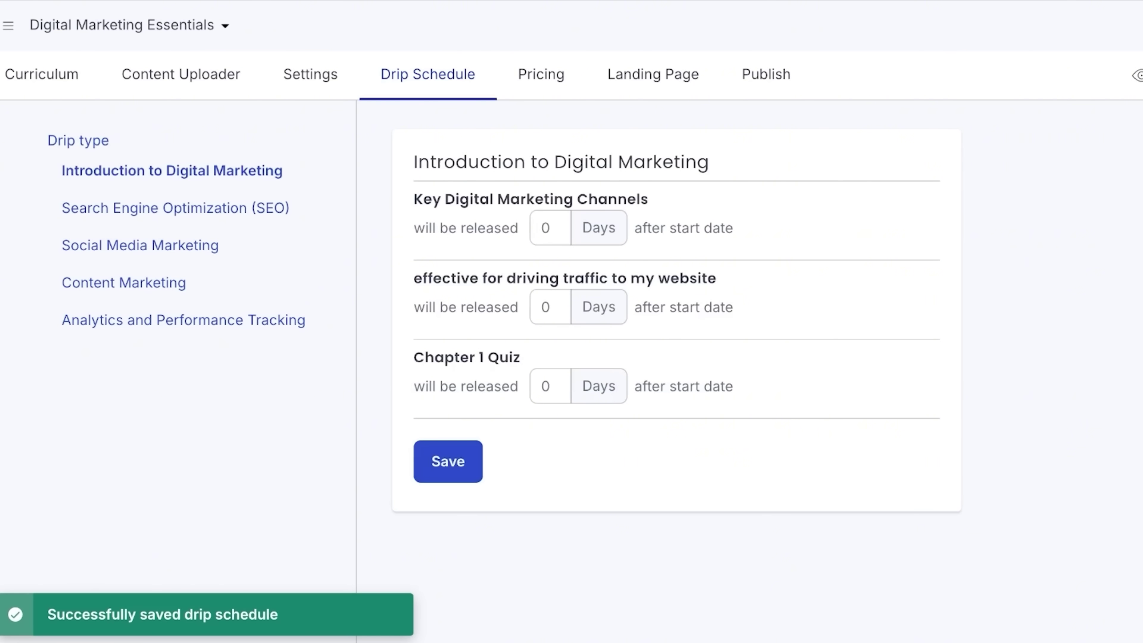
{"action": "left_click", "coordinate": [542, 228]}
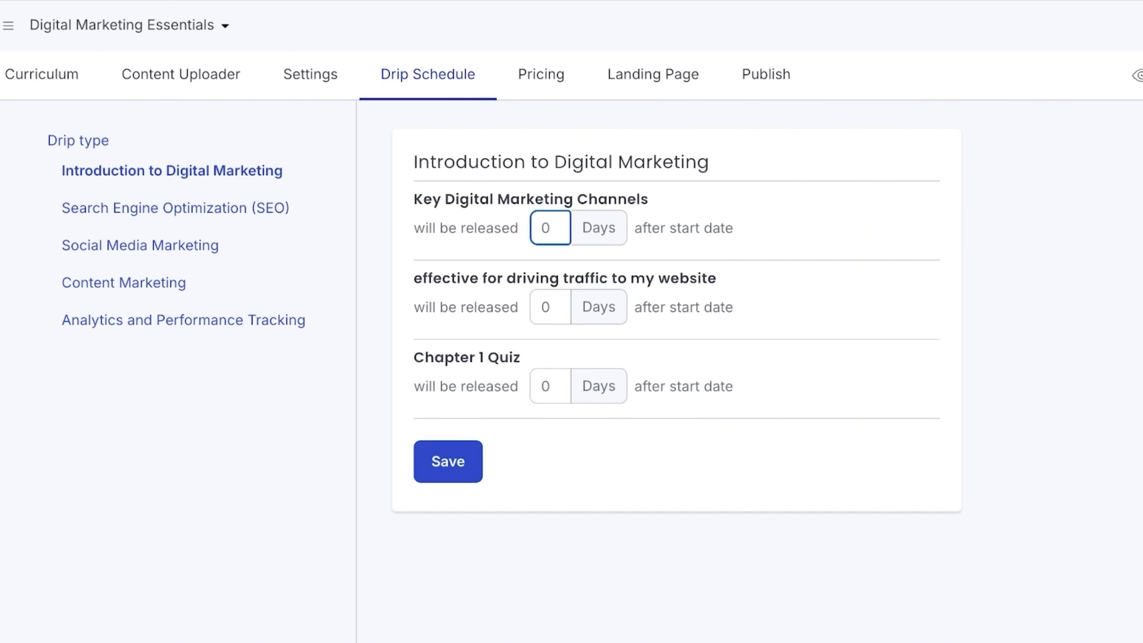
{"action": "type", "text": "0"}
{"action": "key", "text": "Tab"}
{"action": "type", "text": "0"}
{"action": "key", "text": "Tab"}
{"action": "type", "text": "0"}
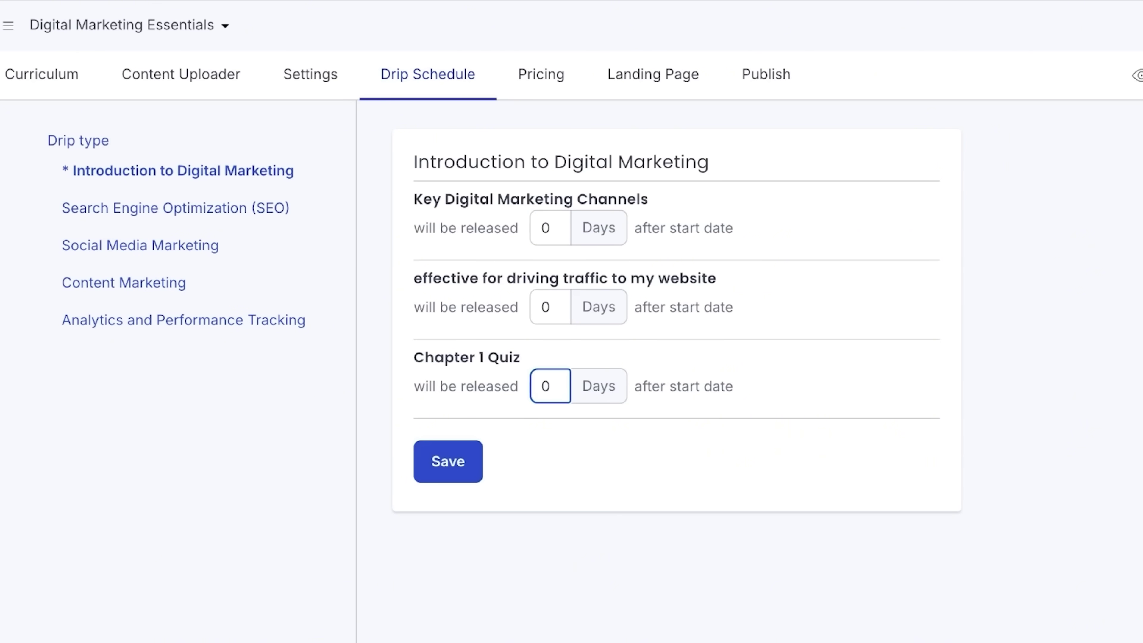
{"action": "key", "text": "Tab"}
{"action": "key", "text": "Return"}
Set both Search Engine Optimization (SEO) lessons to release 2 days after the start date and save them
{"action": "left_click", "coordinate": [550, 228]}
{"action": "key", "text": "BackSpace"}
{"action": "type", "text": "2"}
{"action": "left_click", "coordinate": [550, 307]}
{"action": "key", "text": "BackSpace"}
{"action": "type", "text": "2"}
{"action": "key", "text": "Return"}
Set both Social Media Marketing lessons to release 4 days after the start date and save them
{"action": "left_click", "coordinate": [542, 228]}
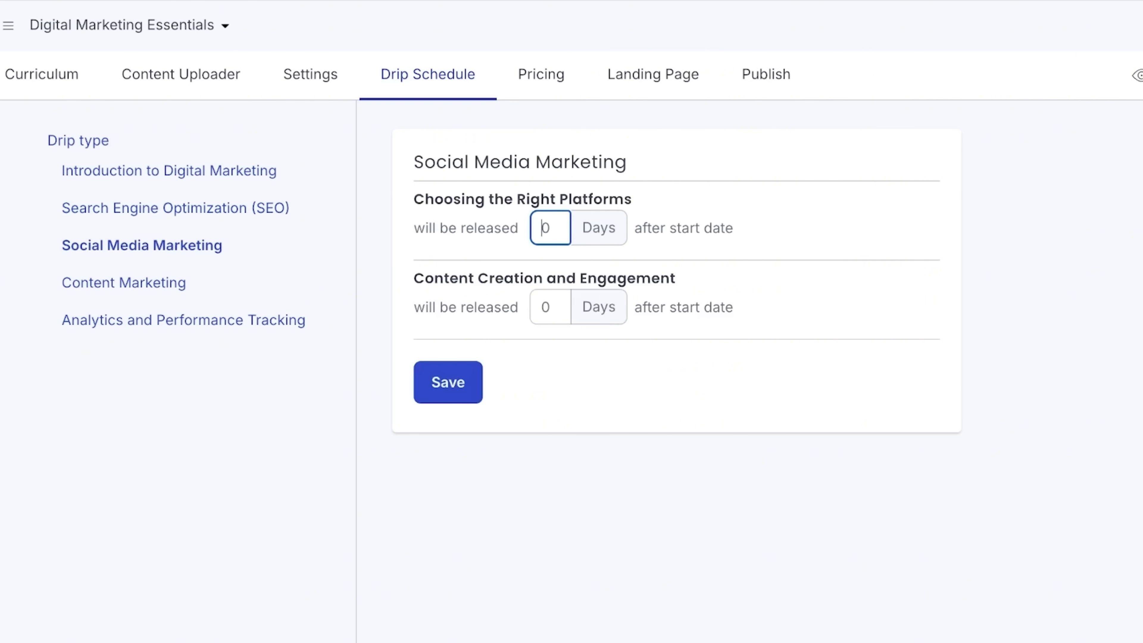
{"action": "type", "text": "4"}
{"action": "key", "text": "Tab"}
{"action": "type", "text": "4"}
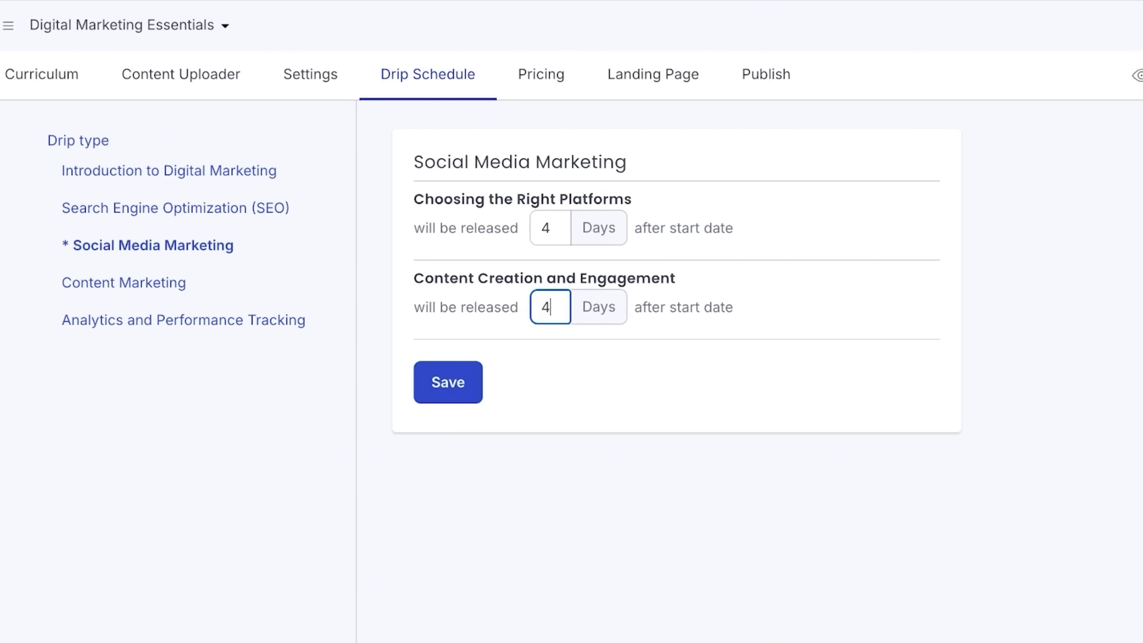
{"action": "key", "text": "Return"}
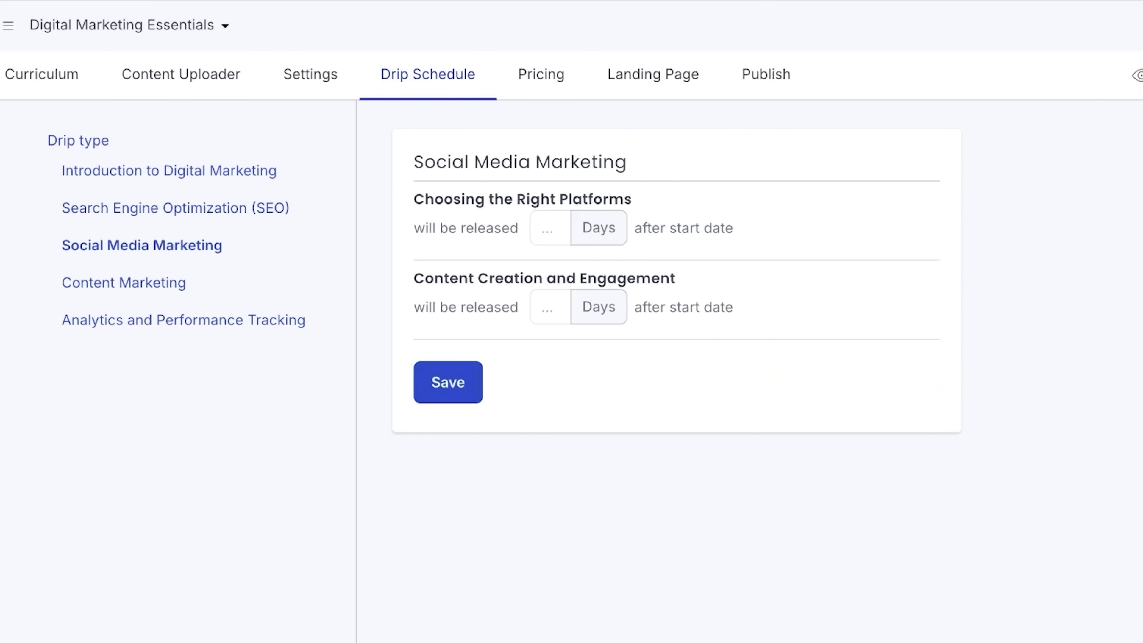
Set both Content Marketing lessons to release 6 days after the start date and save them
{"action": "type", "text": "6"}
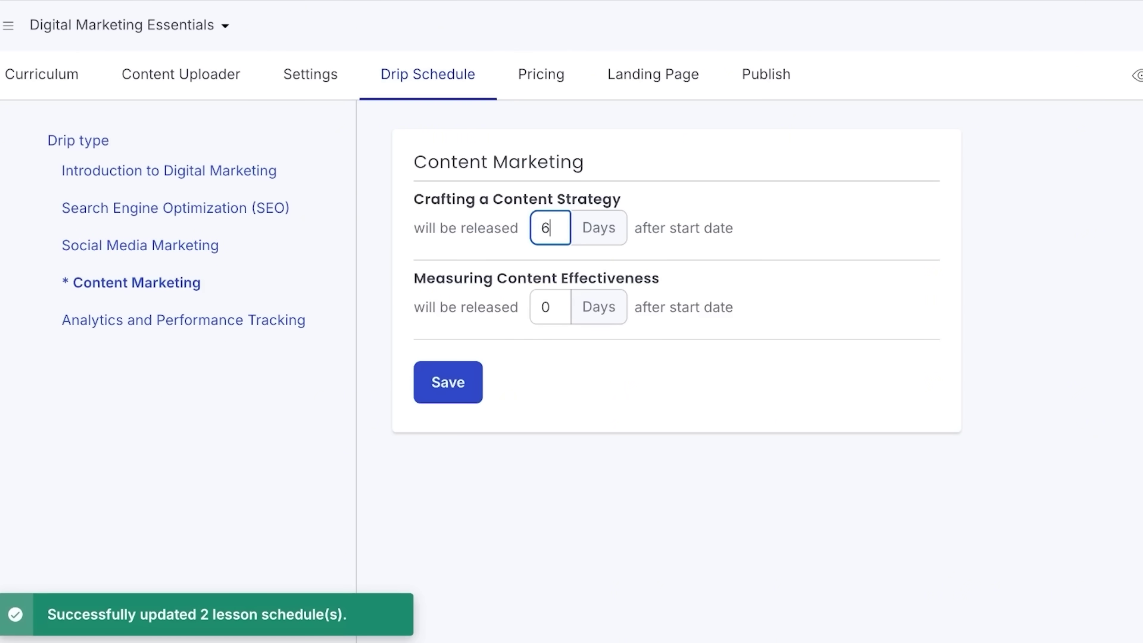
{"action": "key", "text": "Tab"}
{"action": "type", "text": "6"}
{"action": "key", "text": "Return"}
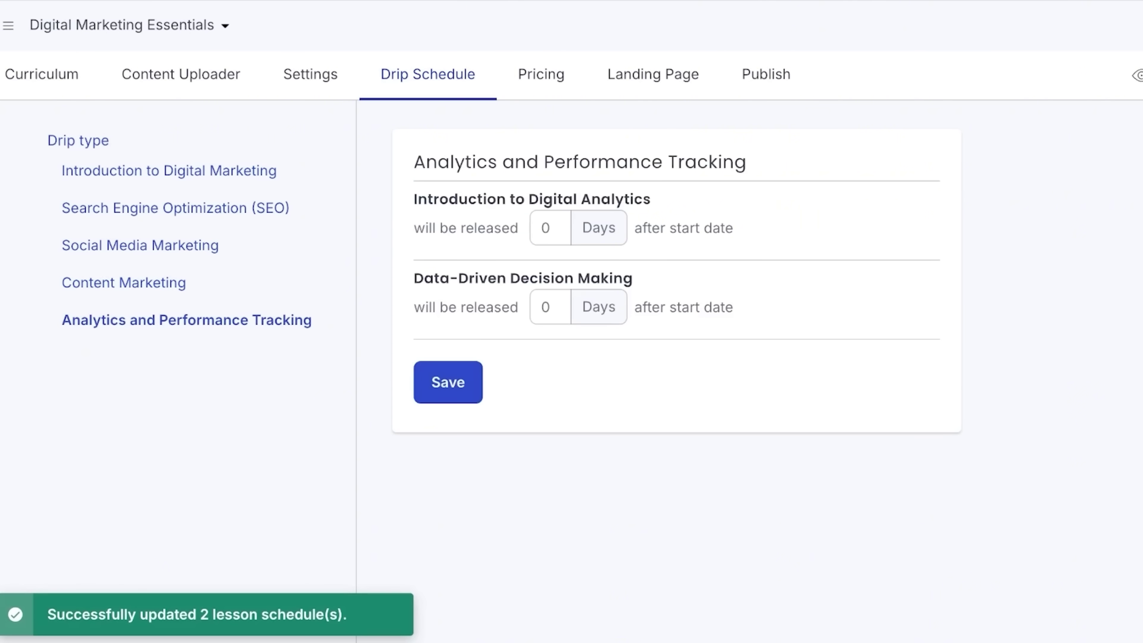
Set both Analytics and Performance Tracking lessons to release 8 days after the start date and save them
{"action": "type", "text": "8"}
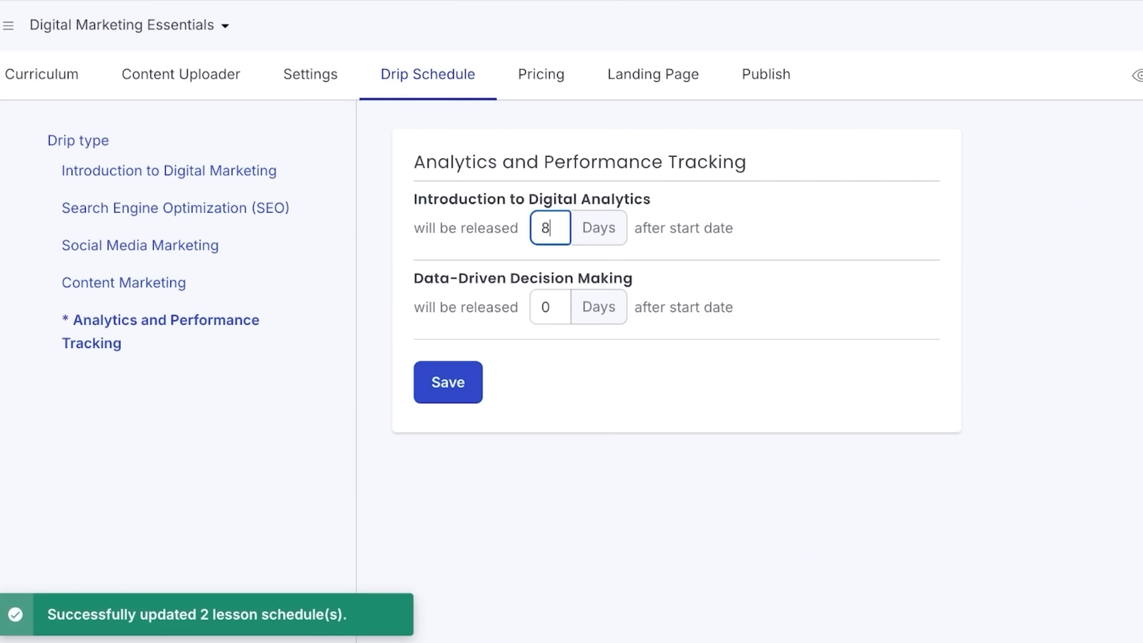
{"action": "key", "text": "Tab"}
{"action": "type", "text": "8"}
{"action": "key", "text": "ctrl+a"}
{"action": "type", "text": "8"}
{"action": "key", "text": "Return"}
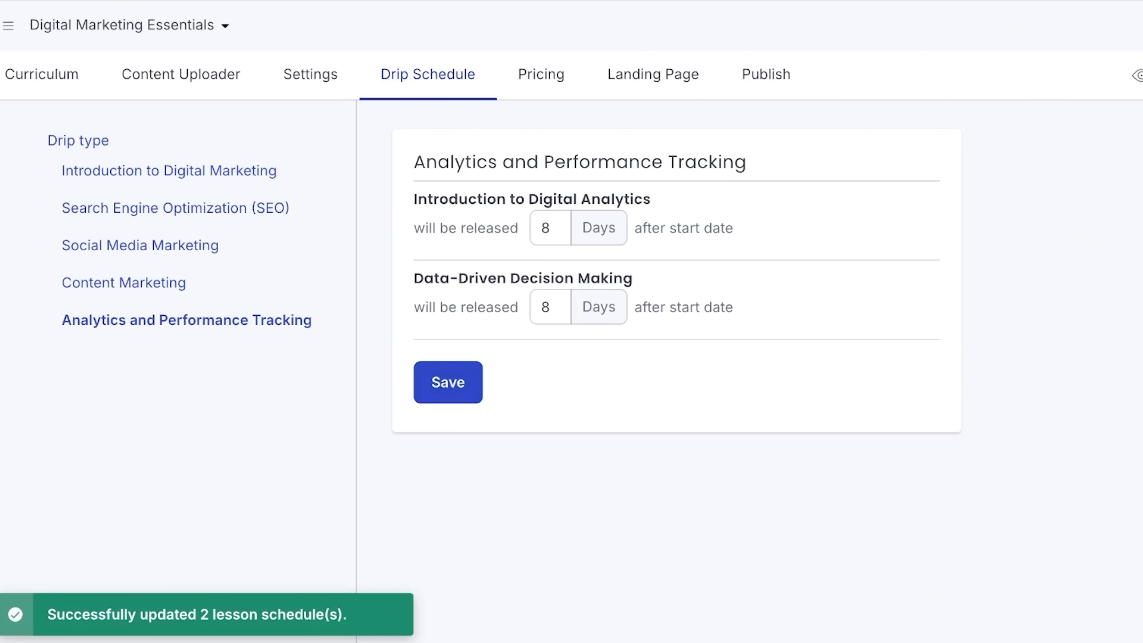
Try One-time payment as the primary pricing, review its price and enrollment duration fields, and switch back to Free
{"action": "scroll", "coordinate": [641, 369], "scroll_direction": "down", "scroll_amount": 2}
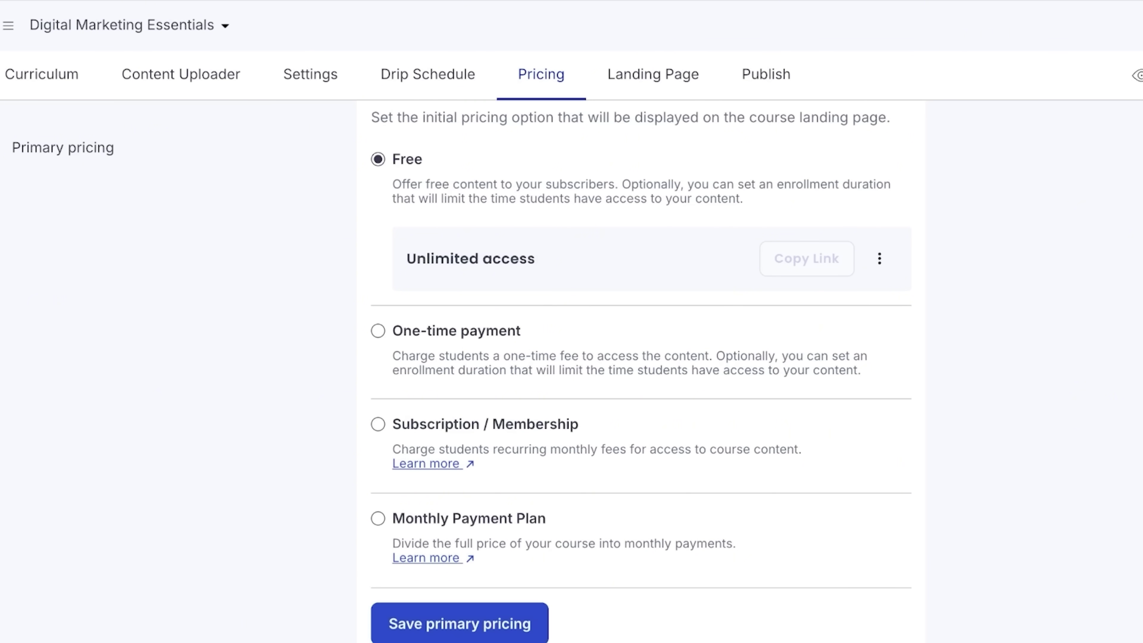
{"action": "left_click", "coordinate": [377, 330]}
{"action": "scroll", "coordinate": [641, 369], "scroll_direction": "down", "scroll_amount": 5}
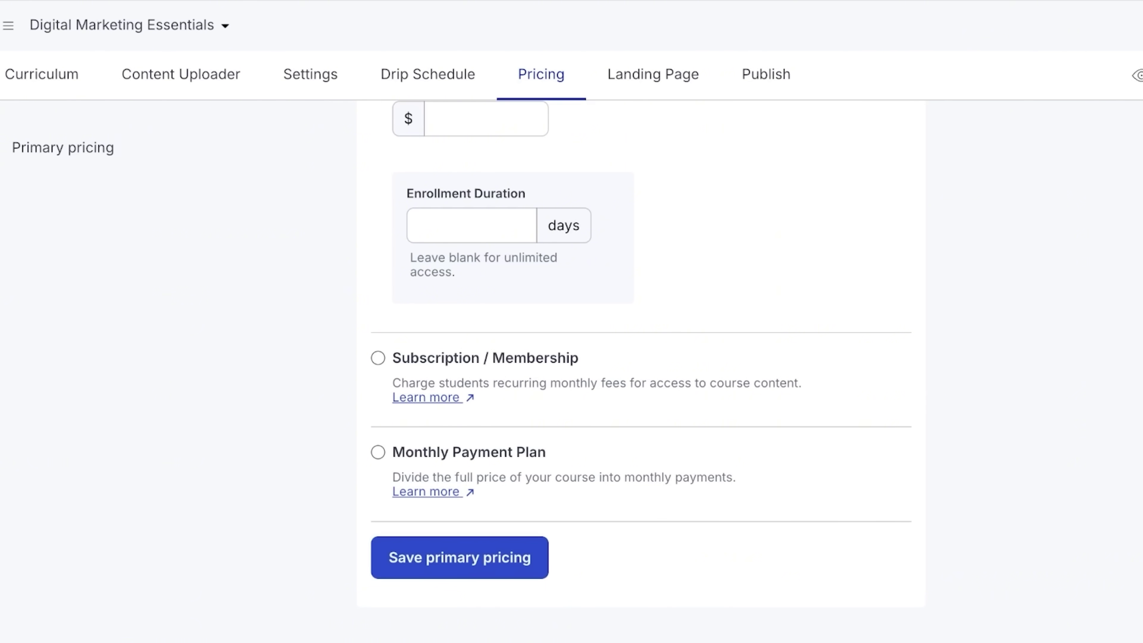
{"action": "scroll", "coordinate": [641, 353], "scroll_direction": "up", "scroll_amount": 7}
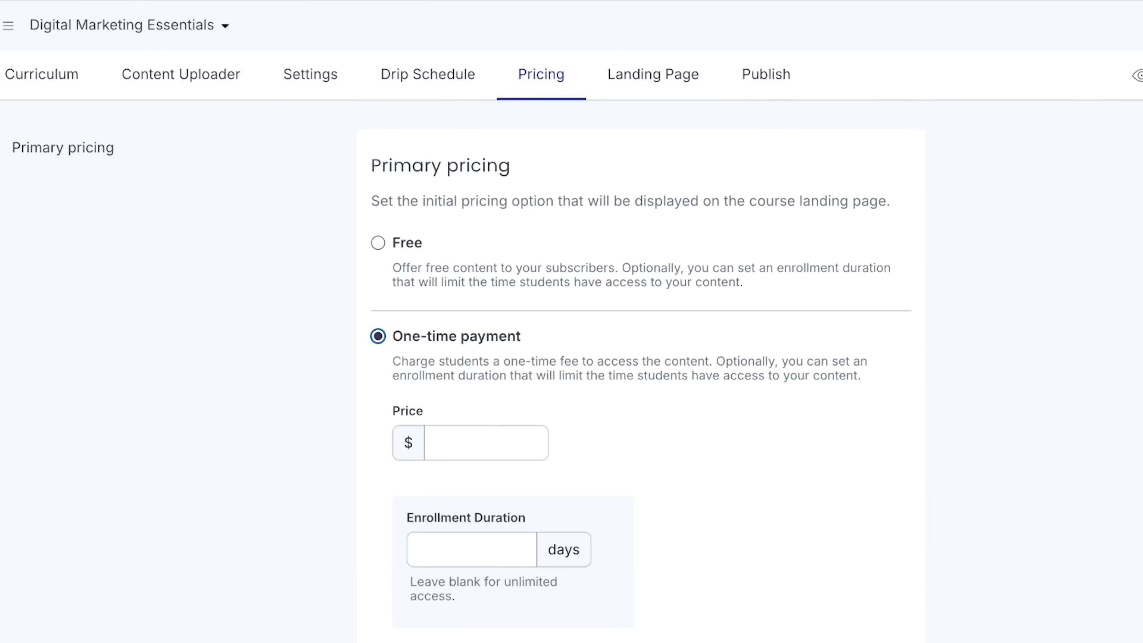
{"action": "scroll", "coordinate": [641, 353], "scroll_direction": "down", "scroll_amount": 7}
{"action": "scroll", "coordinate": [641, 361], "scroll_direction": "up", "scroll_amount": 5}
{"action": "left_click", "coordinate": [377, 243]}
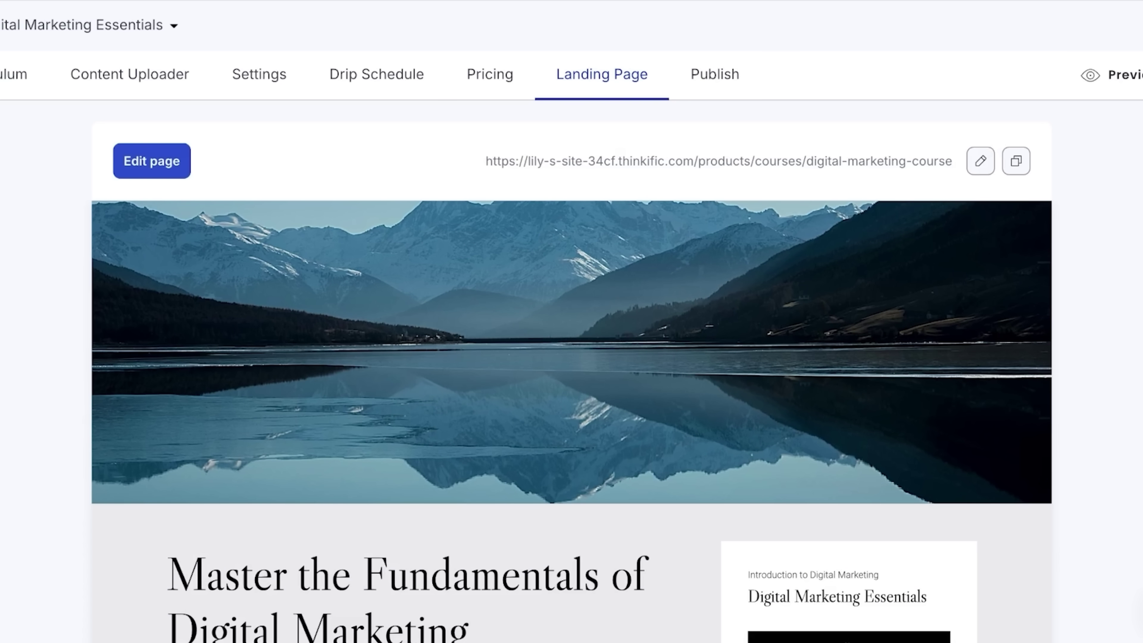
Open the course landing page for editing and look through its sections down to the course curriculum
{"action": "left_click", "coordinate": [152, 160]}
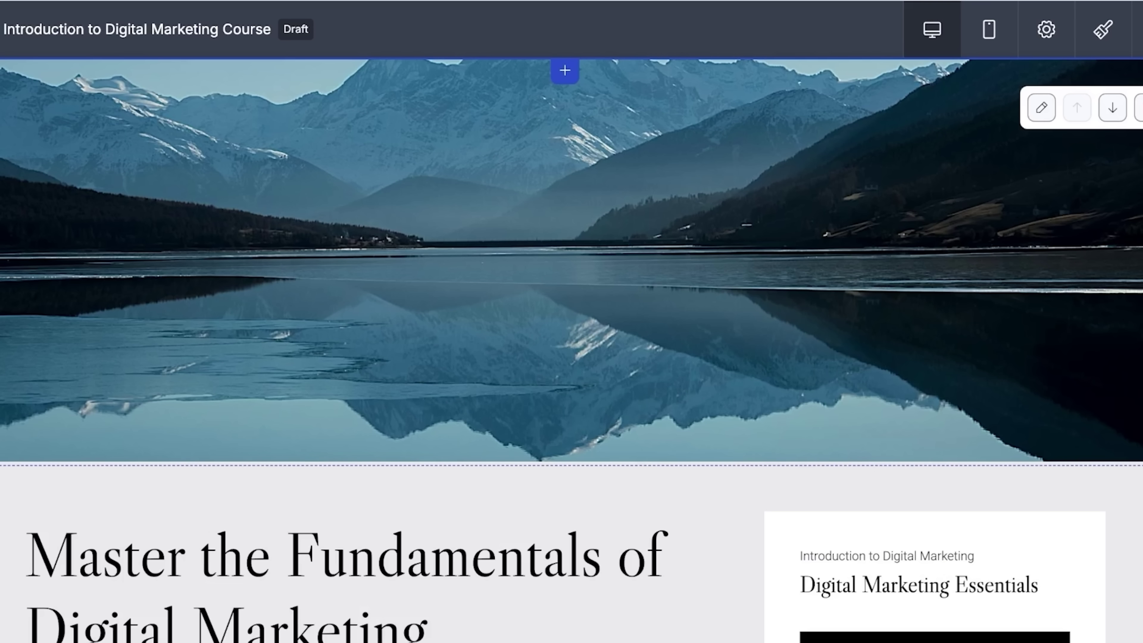
{"action": "scroll", "coordinate": [572, 349], "scroll_direction": "down", "scroll_amount": 20}
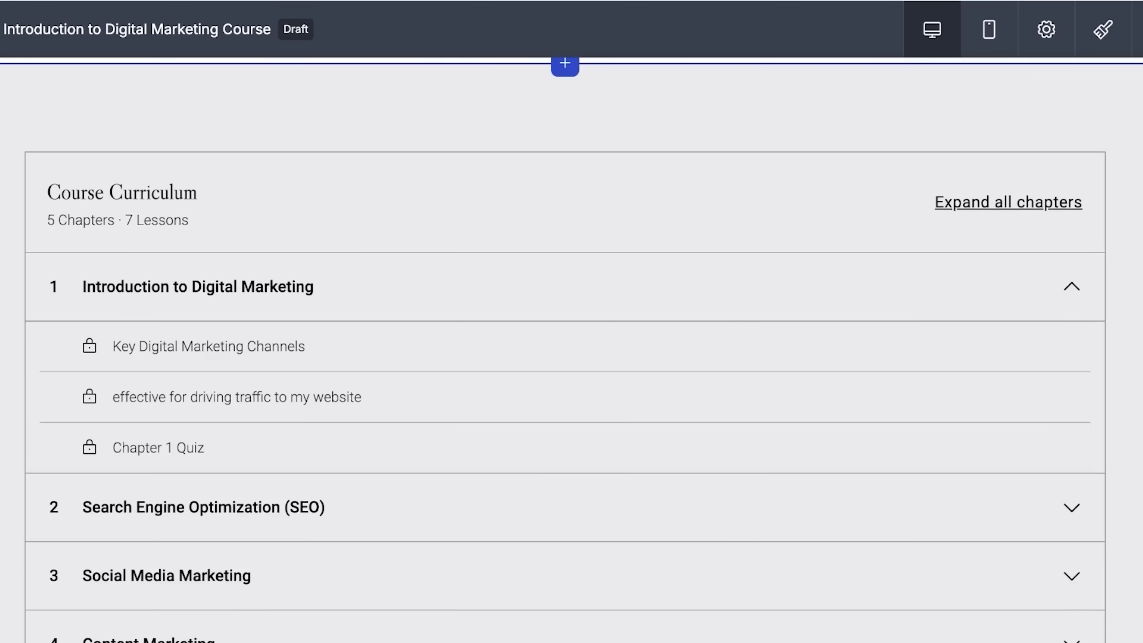
{"action": "scroll", "coordinate": [571, 349], "scroll_direction": "down", "scroll_amount": 8}
{"action": "scroll", "coordinate": [572, 349], "scroll_direction": "up", "scroll_amount": 20}
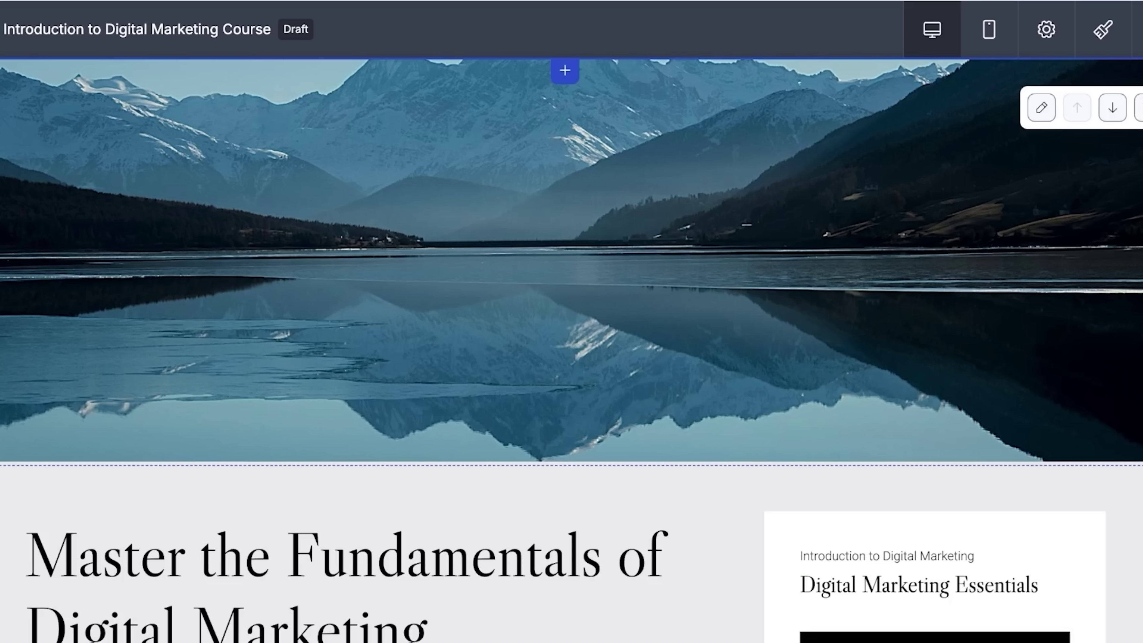
Inspect the landing page banner's image upload, position, scale and ALT text options, and leave without applying changes
{"action": "left_click", "coordinate": [1042, 108]}
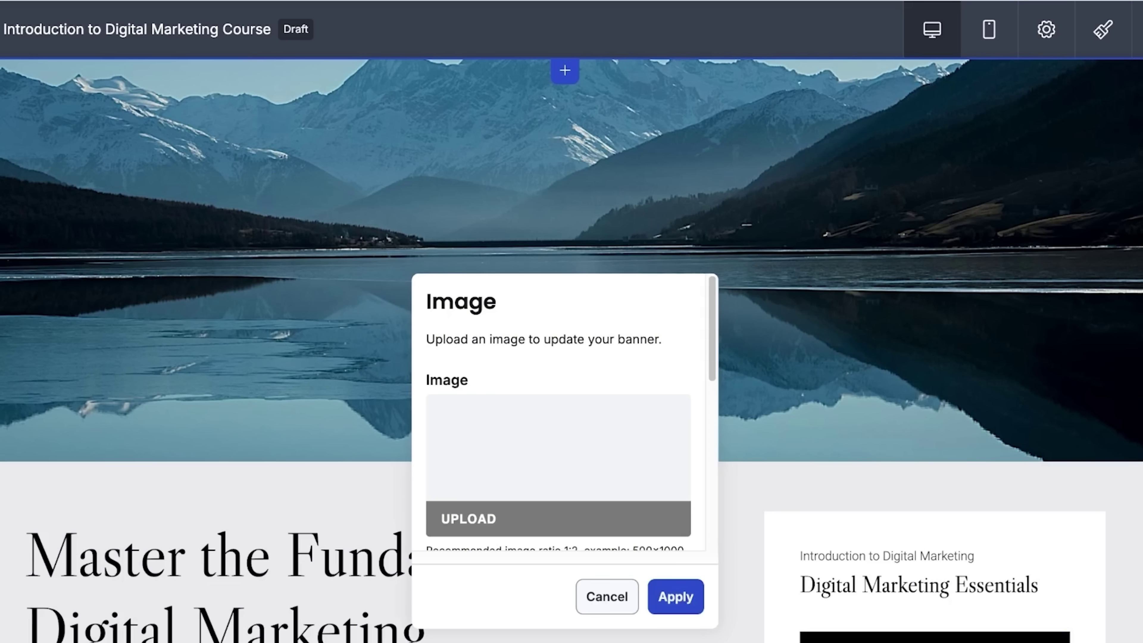
{"action": "scroll", "coordinate": [558, 412], "scroll_direction": "down", "scroll_amount": 5}
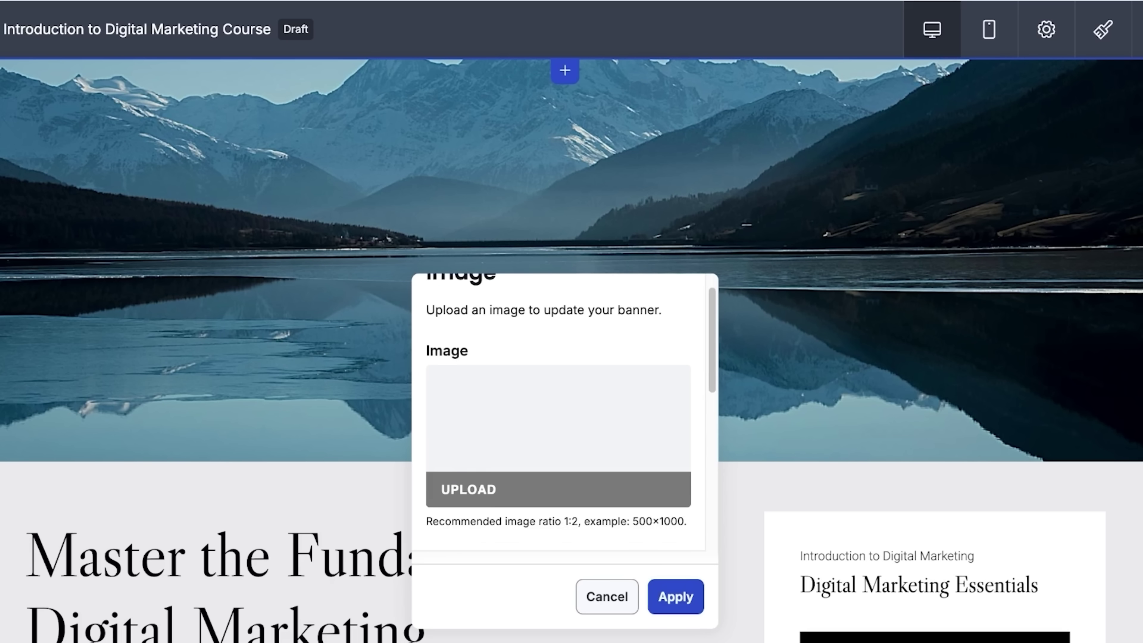
{"action": "scroll", "coordinate": [558, 412], "scroll_direction": "down", "scroll_amount": 4}
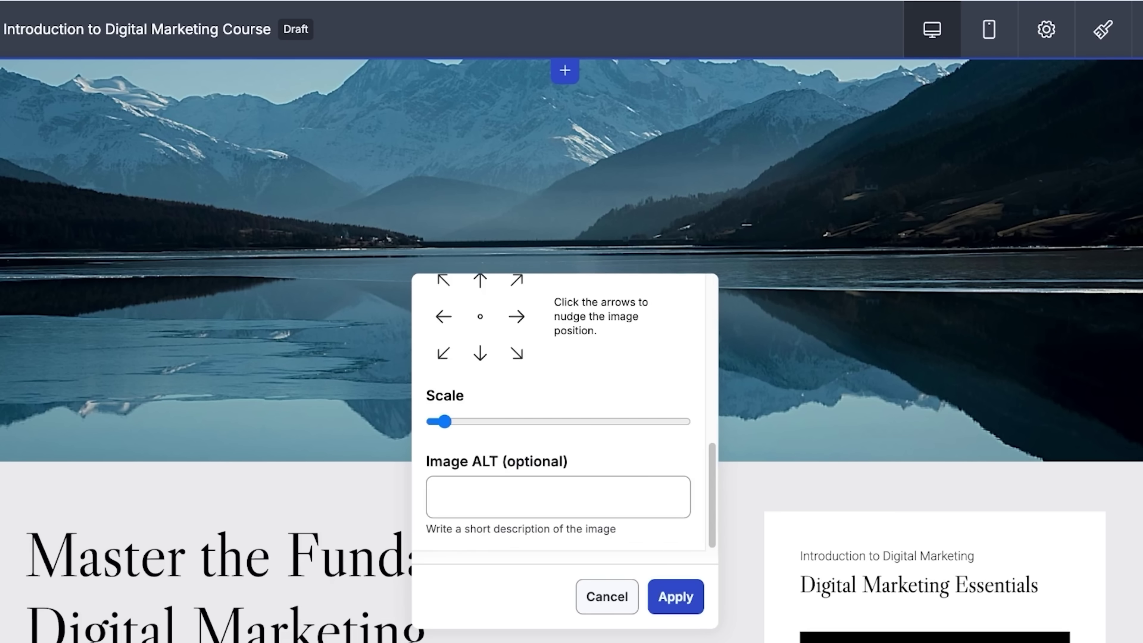
{"action": "left_click", "coordinate": [606, 596]}
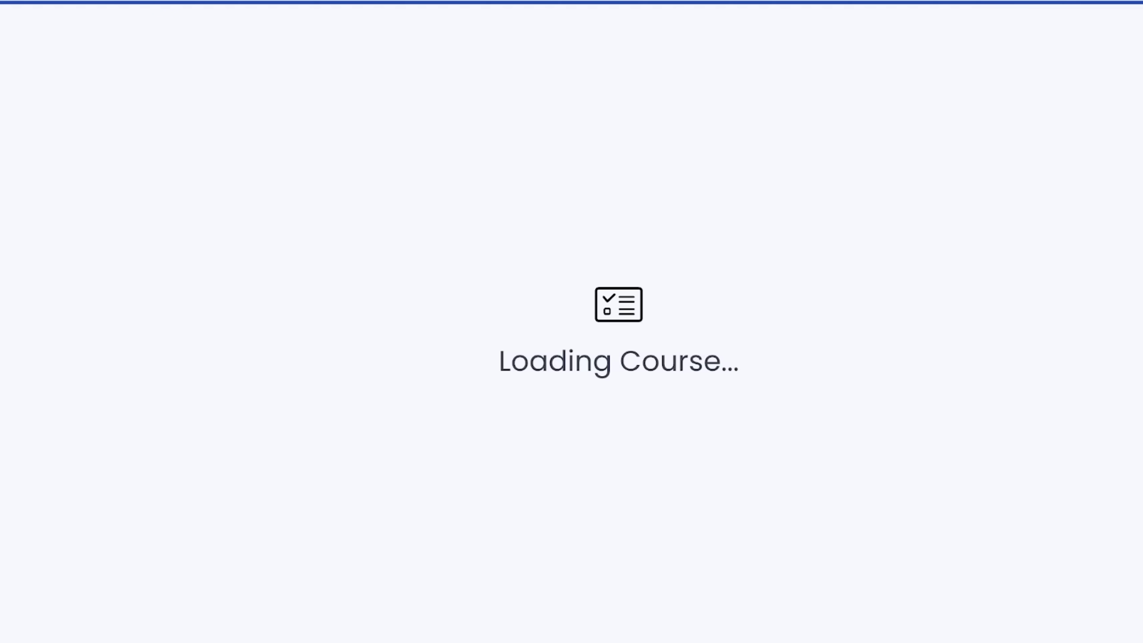
Check the course publish status options, and go to the Thinkific Home page
{"action": "left_click", "coordinate": [761, 75]}
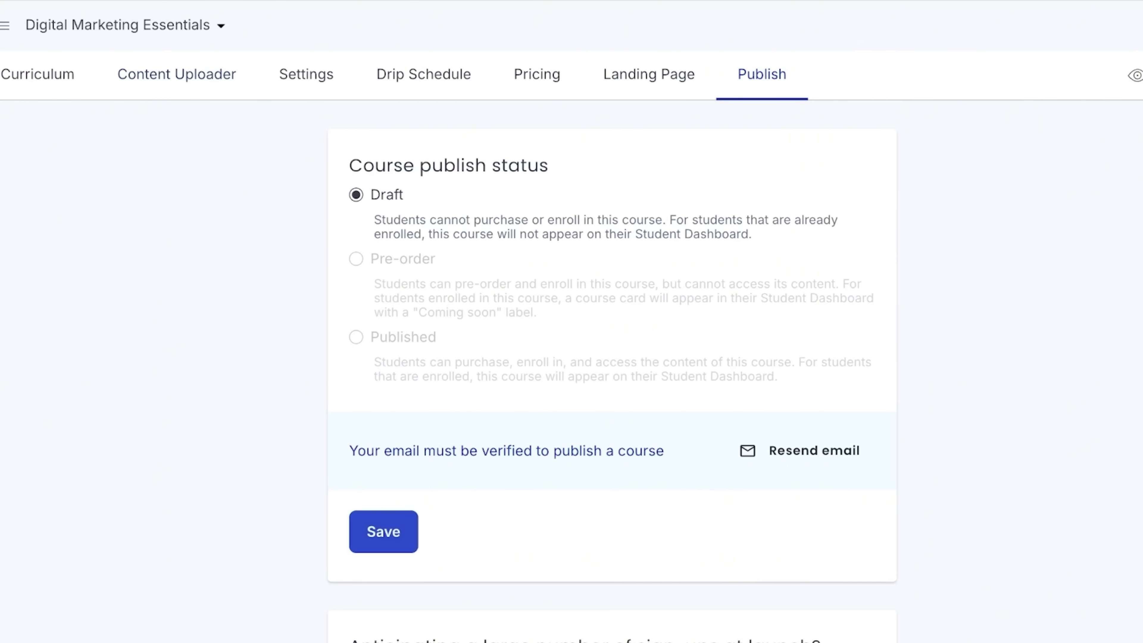
{"action": "left_click", "coordinate": [4, 25]}
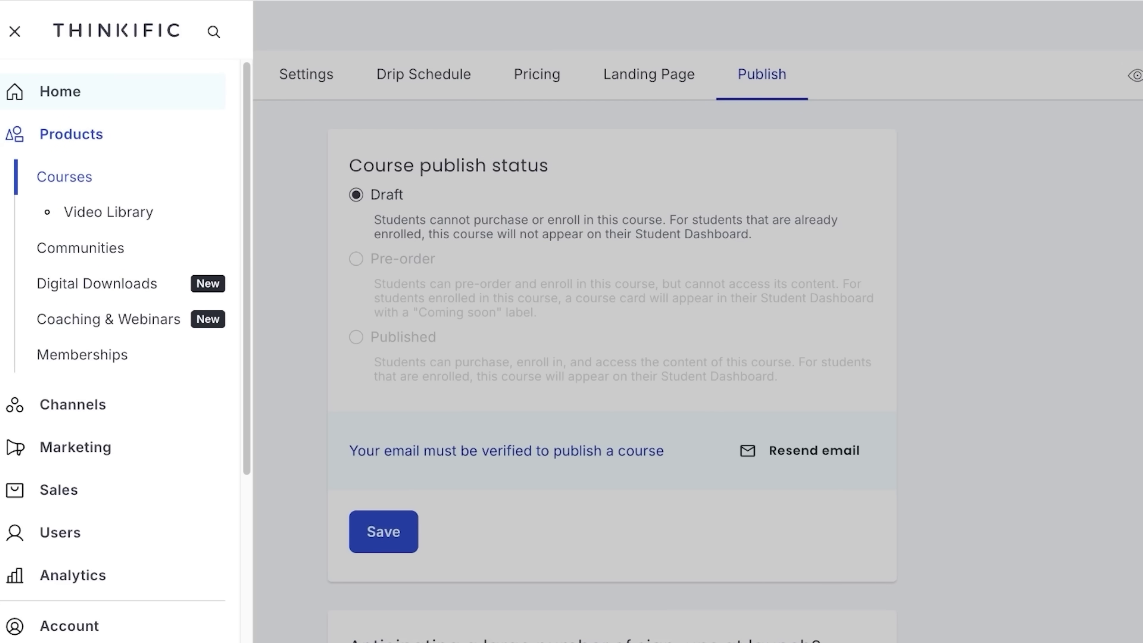
{"action": "left_click", "coordinate": [60, 92]}
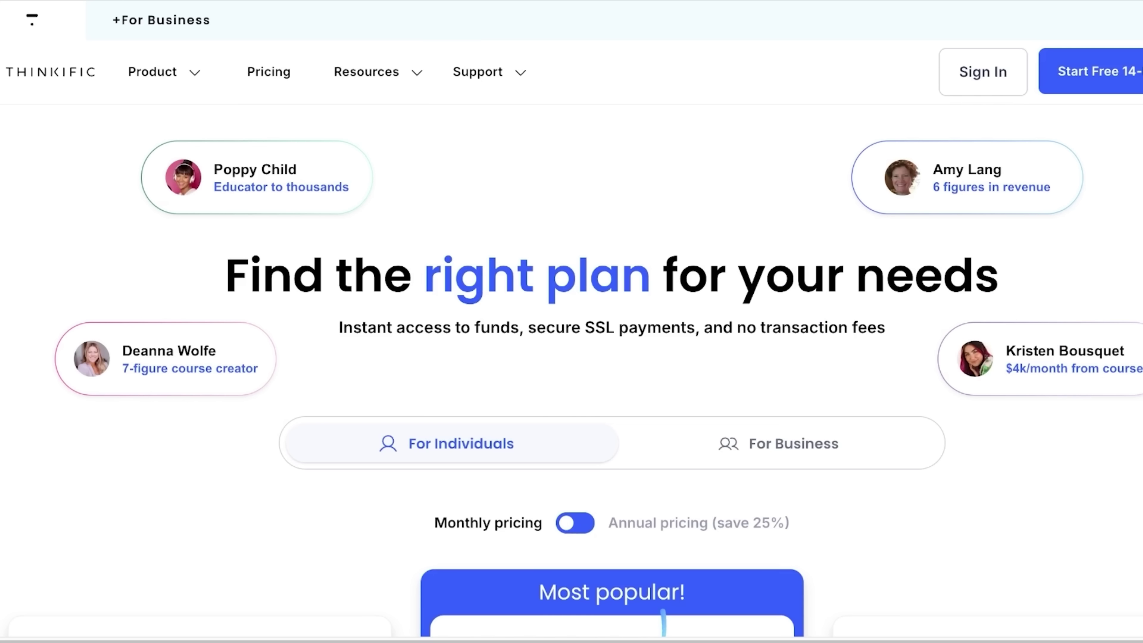
Compare the monthly prices and included features of the Basic, Start and Grow plans on the Thinkific pricing page
{"action": "scroll", "coordinate": [572, 351], "scroll_direction": "down", "scroll_amount": 10}
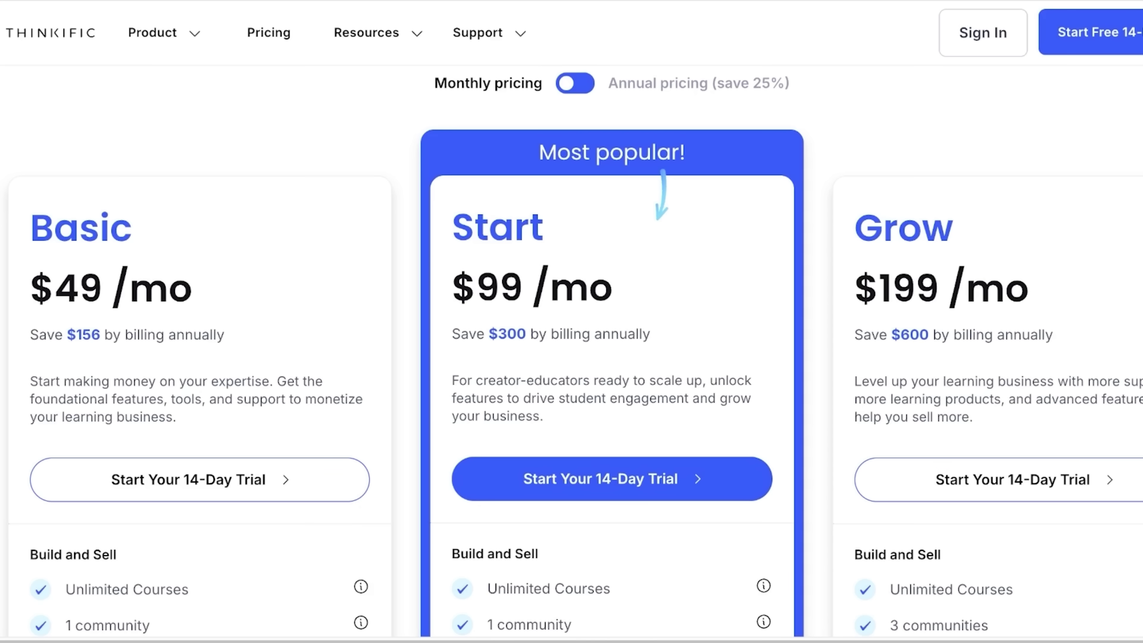
{"action": "scroll", "coordinate": [572, 351], "scroll_direction": "down", "scroll_amount": 4}
{"action": "scroll", "coordinate": [571, 351], "scroll_direction": "up", "scroll_amount": 3}
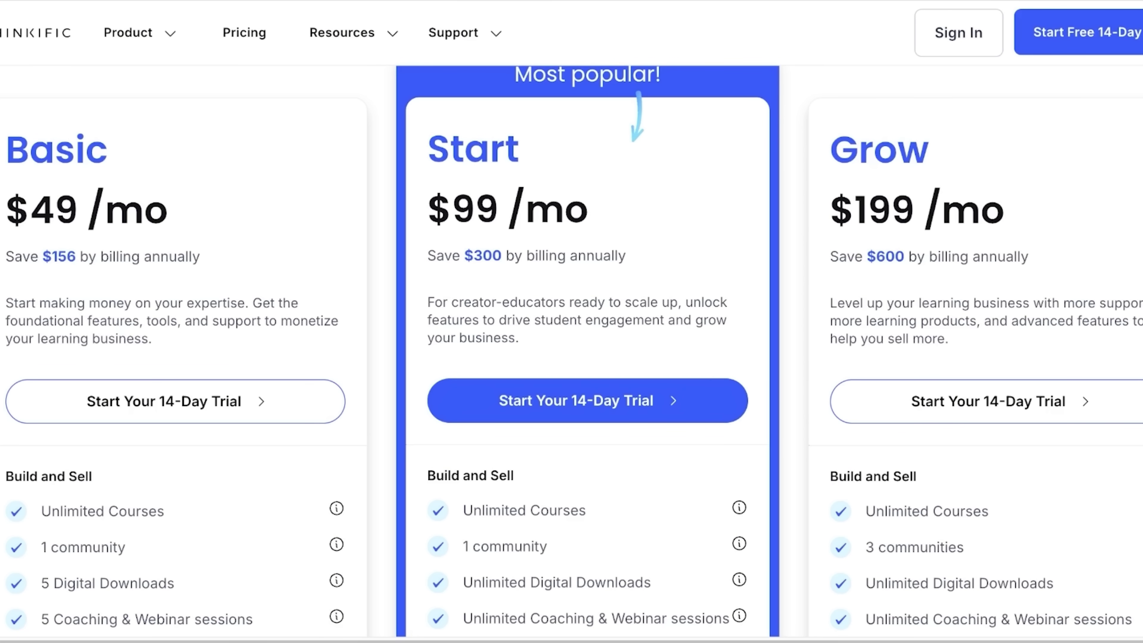
{"action": "scroll", "coordinate": [572, 352], "scroll_direction": "down", "scroll_amount": 3}
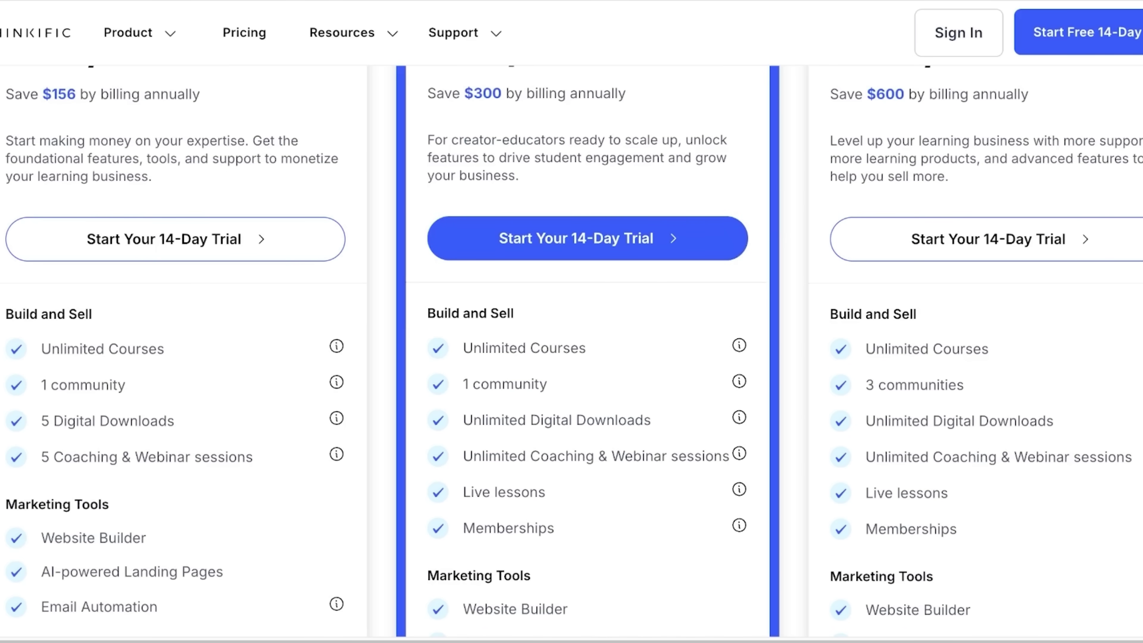
{"action": "scroll", "coordinate": [571, 351], "scroll_direction": "up", "scroll_amount": 4}
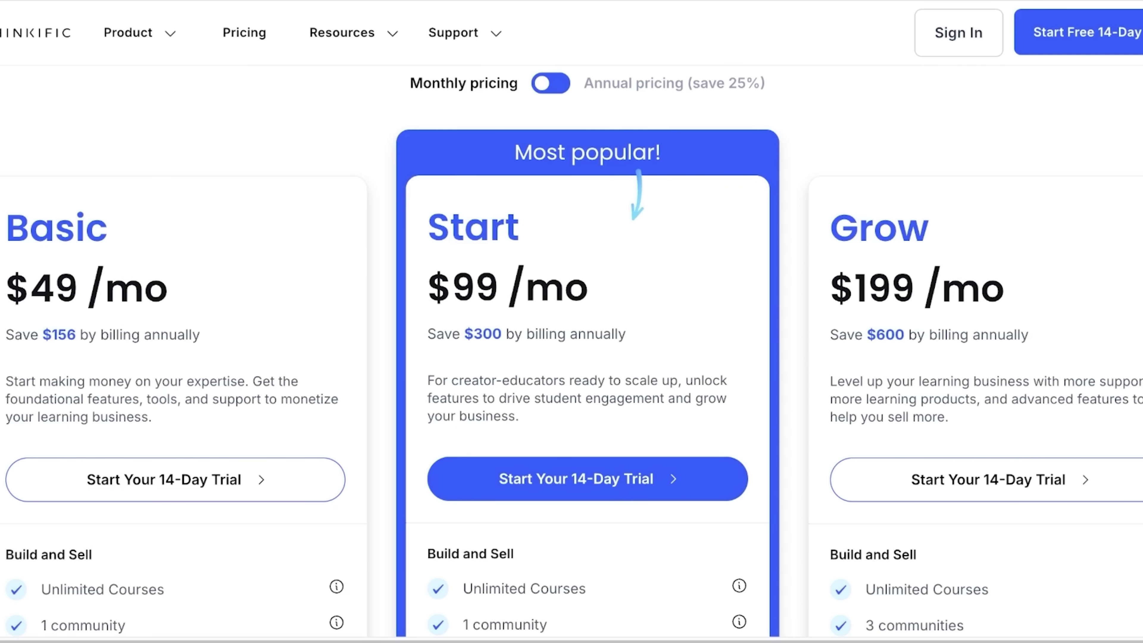
{"action": "scroll", "coordinate": [572, 351], "scroll_direction": "down", "scroll_amount": 3}
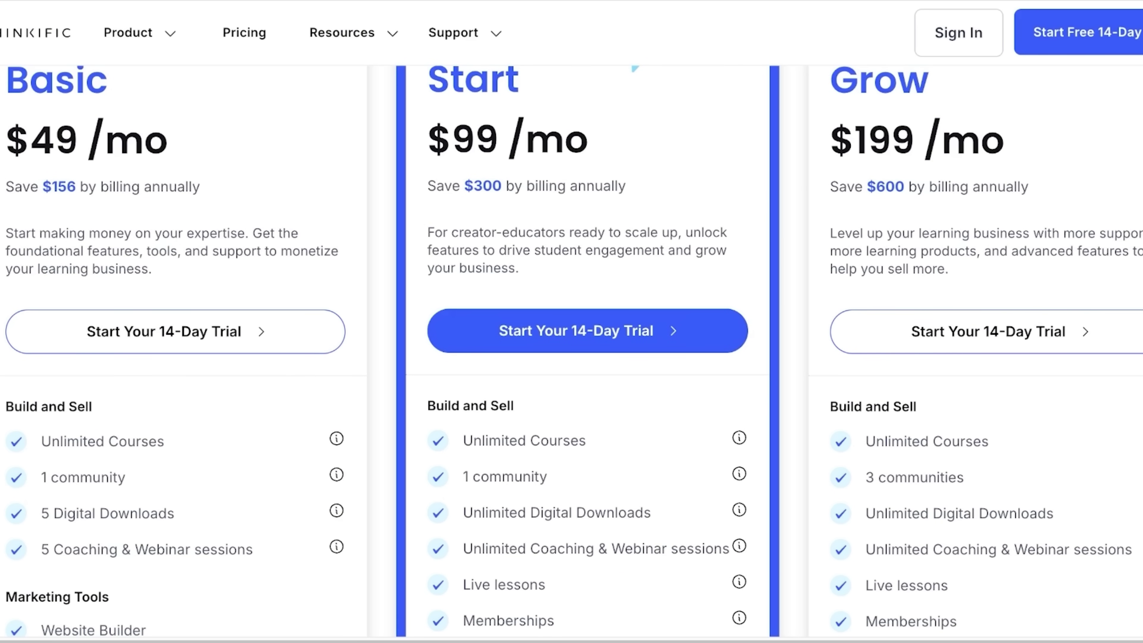
{"action": "scroll", "coordinate": [572, 351], "scroll_direction": "down", "scroll_amount": 2}
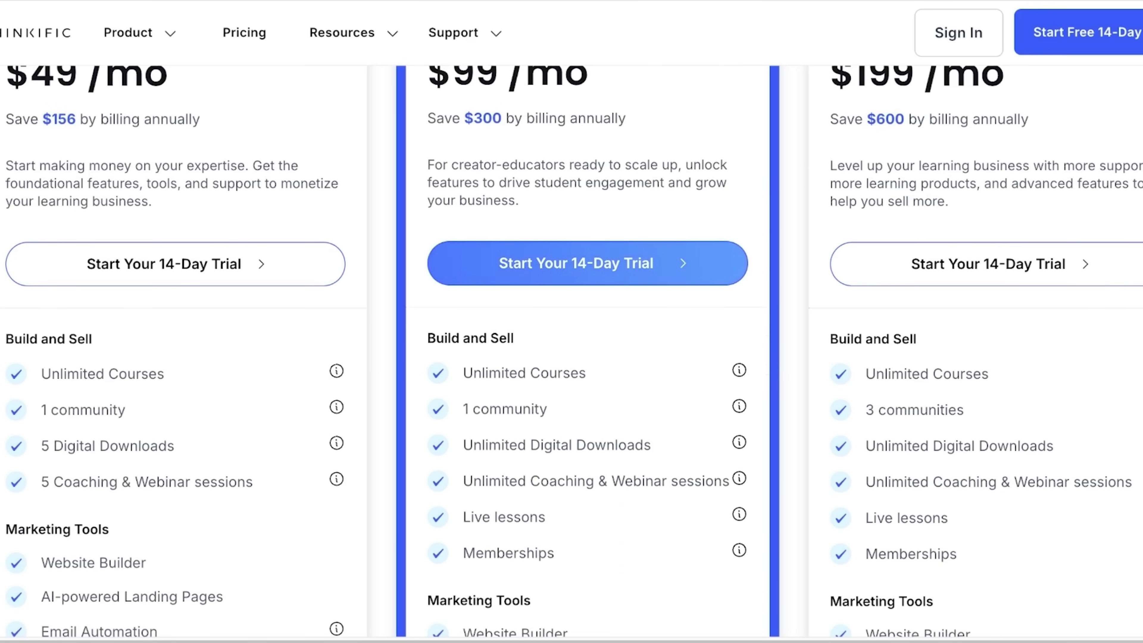